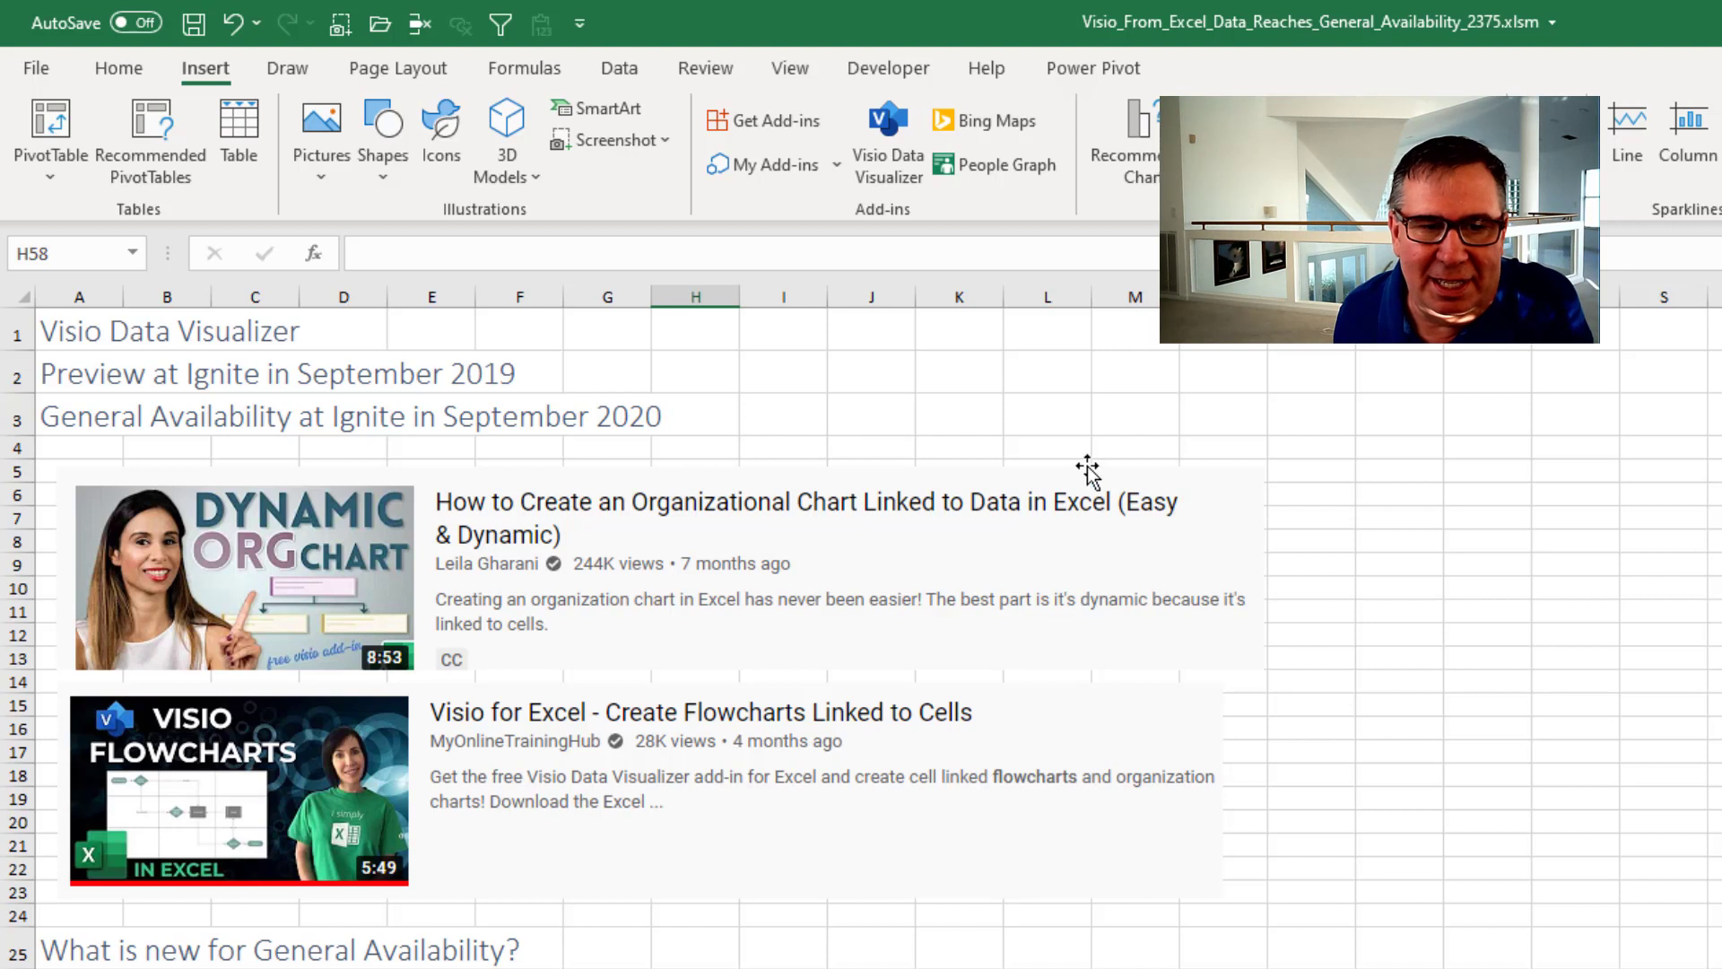
{"action": "scroll", "coordinate": [1702, 533], "scroll_direction": "down", "scroll_amount": 1}
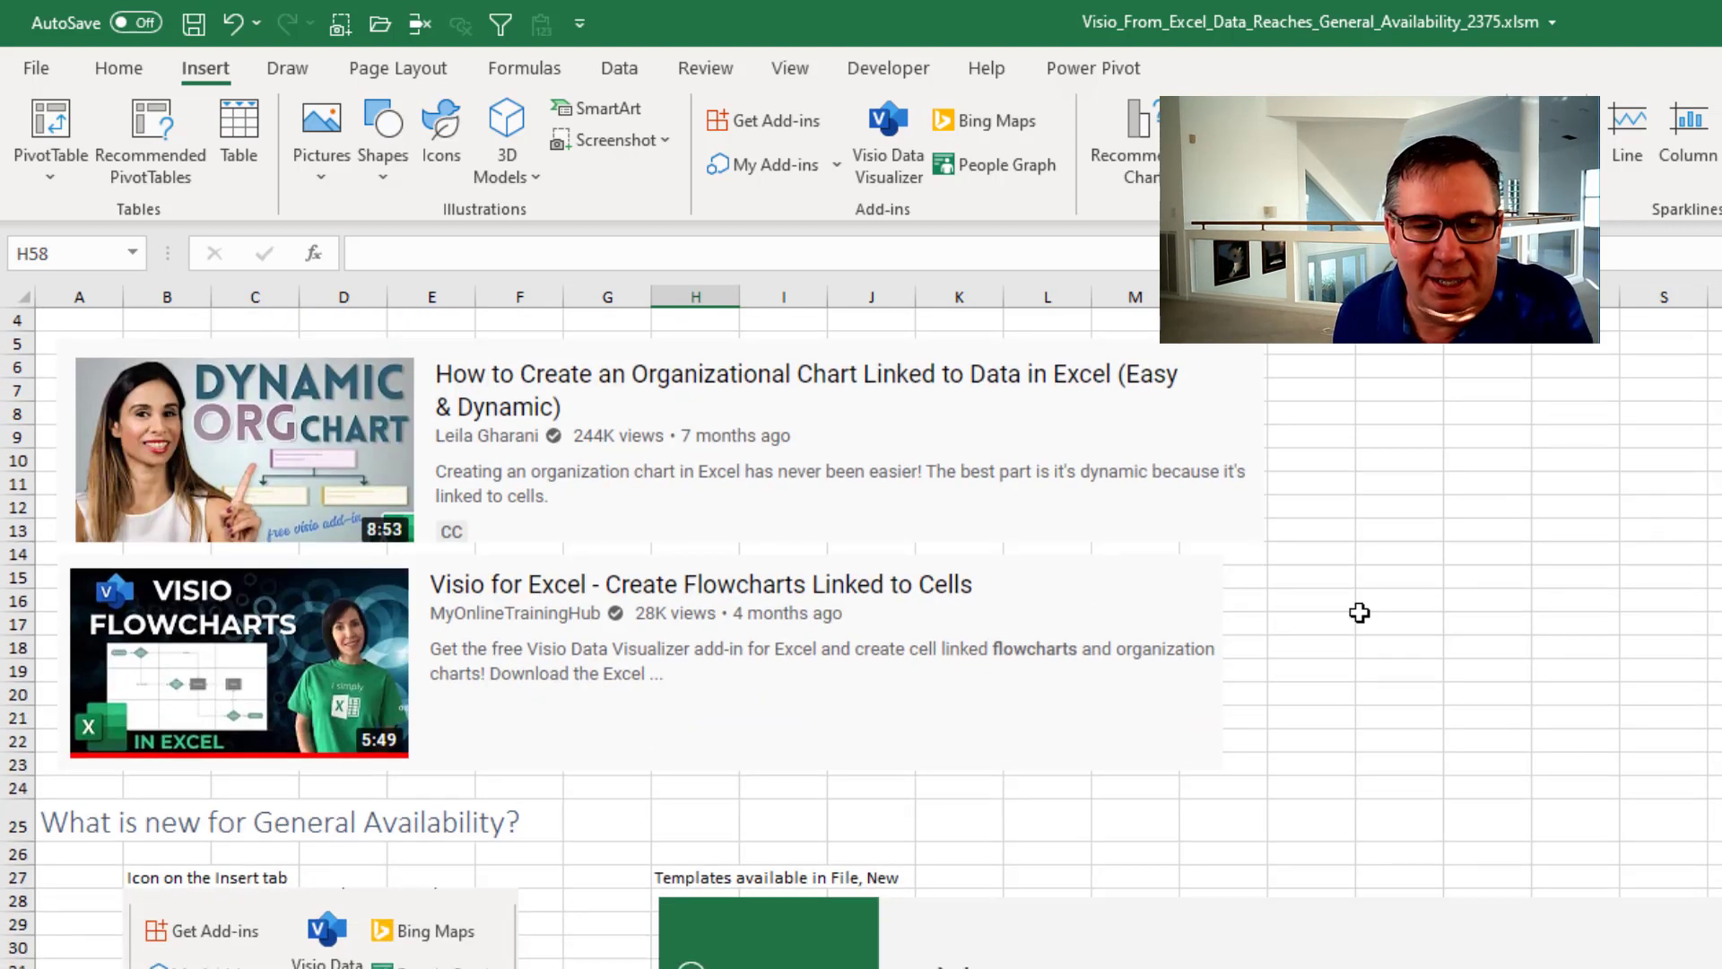
Step: Page through the license support sheet to the General Availability what's-new section
{"action": "key", "text": "ctrl+Page_Down"}
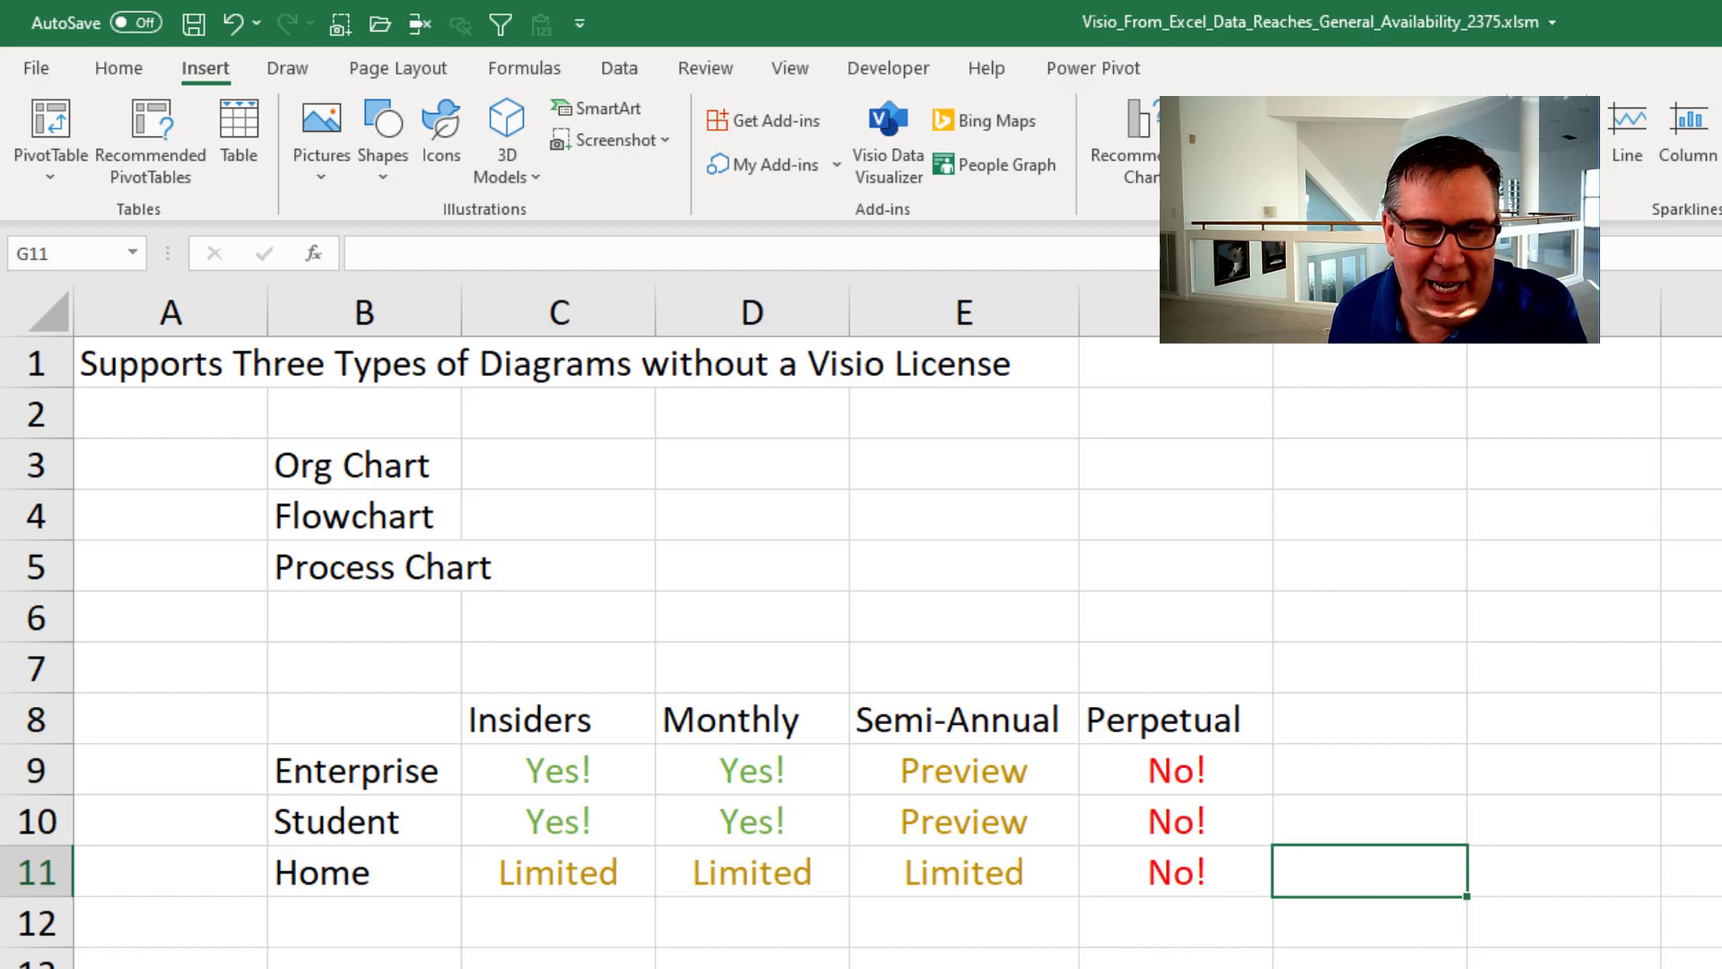
{"action": "key", "text": "ctrl+Page_Down"}
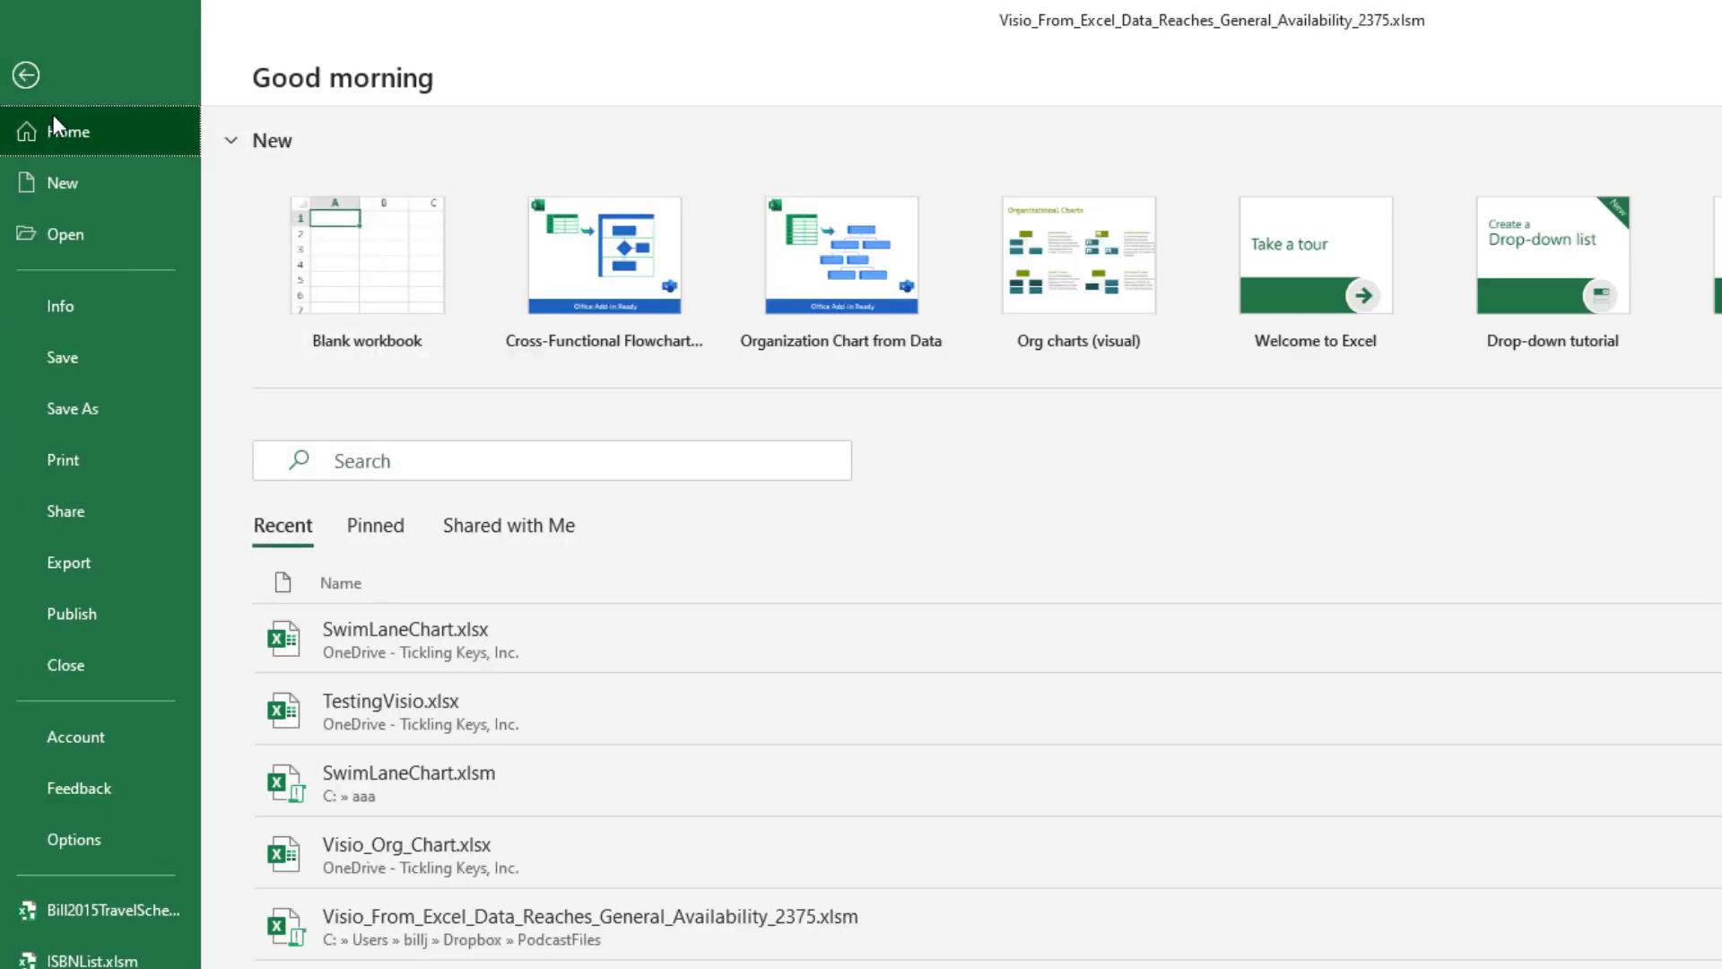
Step: Search online templates for flowcharts and create a workbook from Organization Chart from Data
{"action": "left_click", "coordinate": [68, 184]}
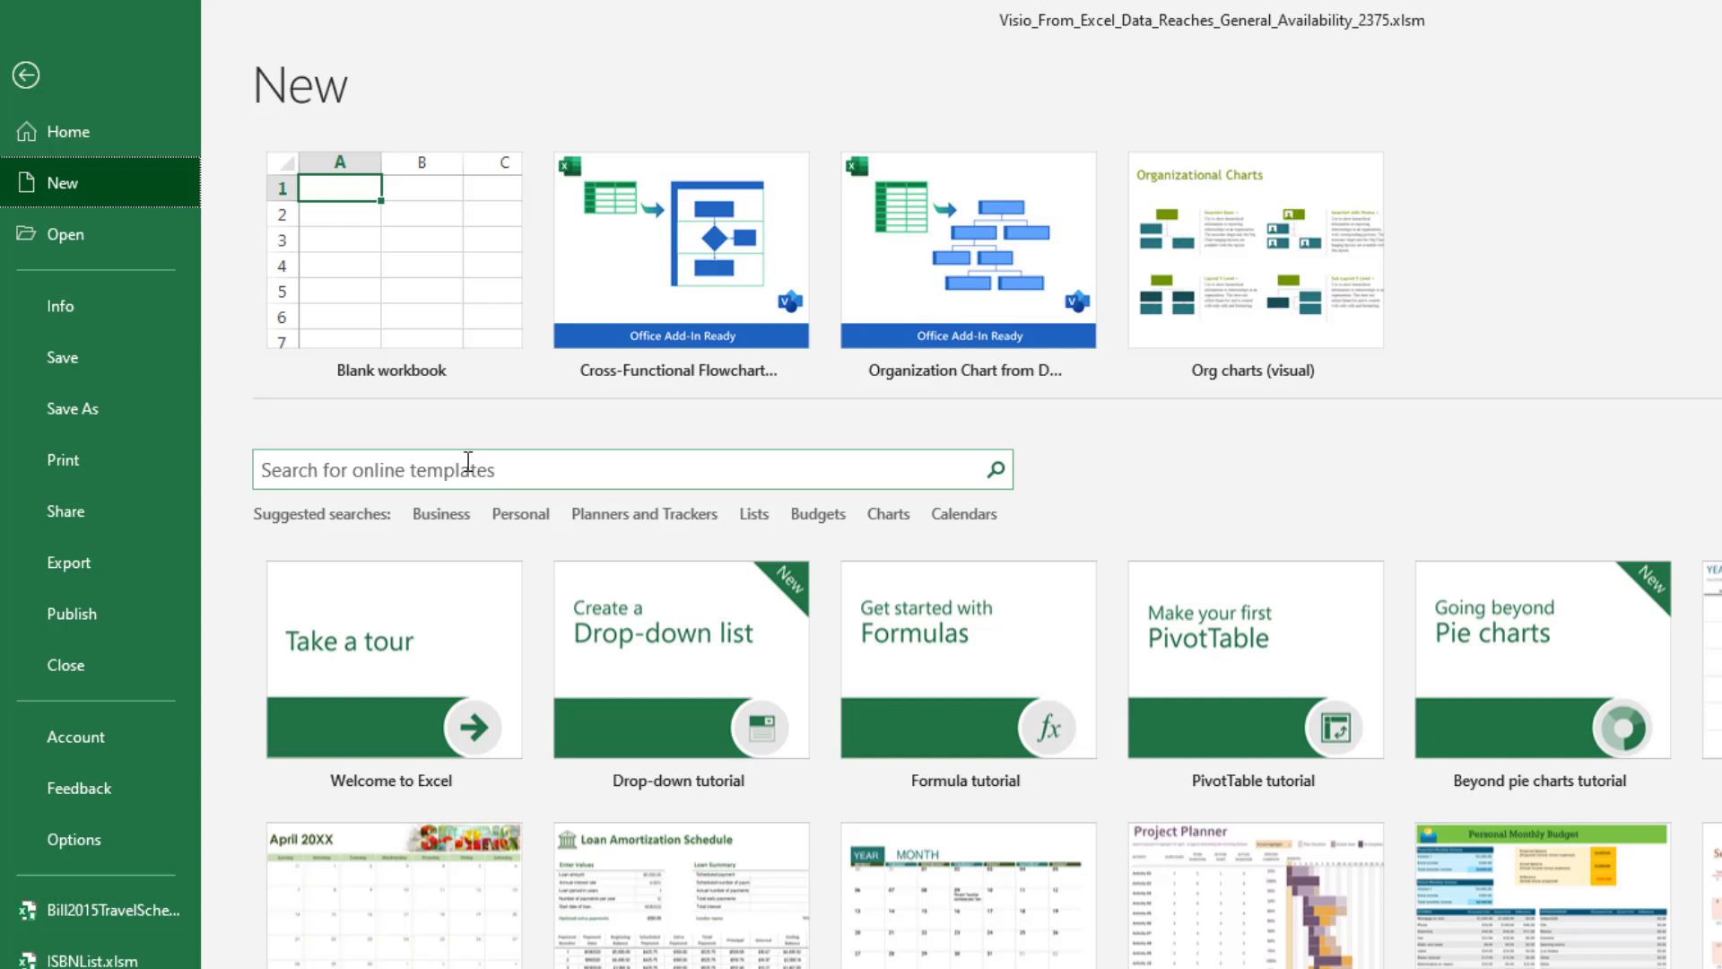
{"action": "left_click", "coordinate": [480, 462]}
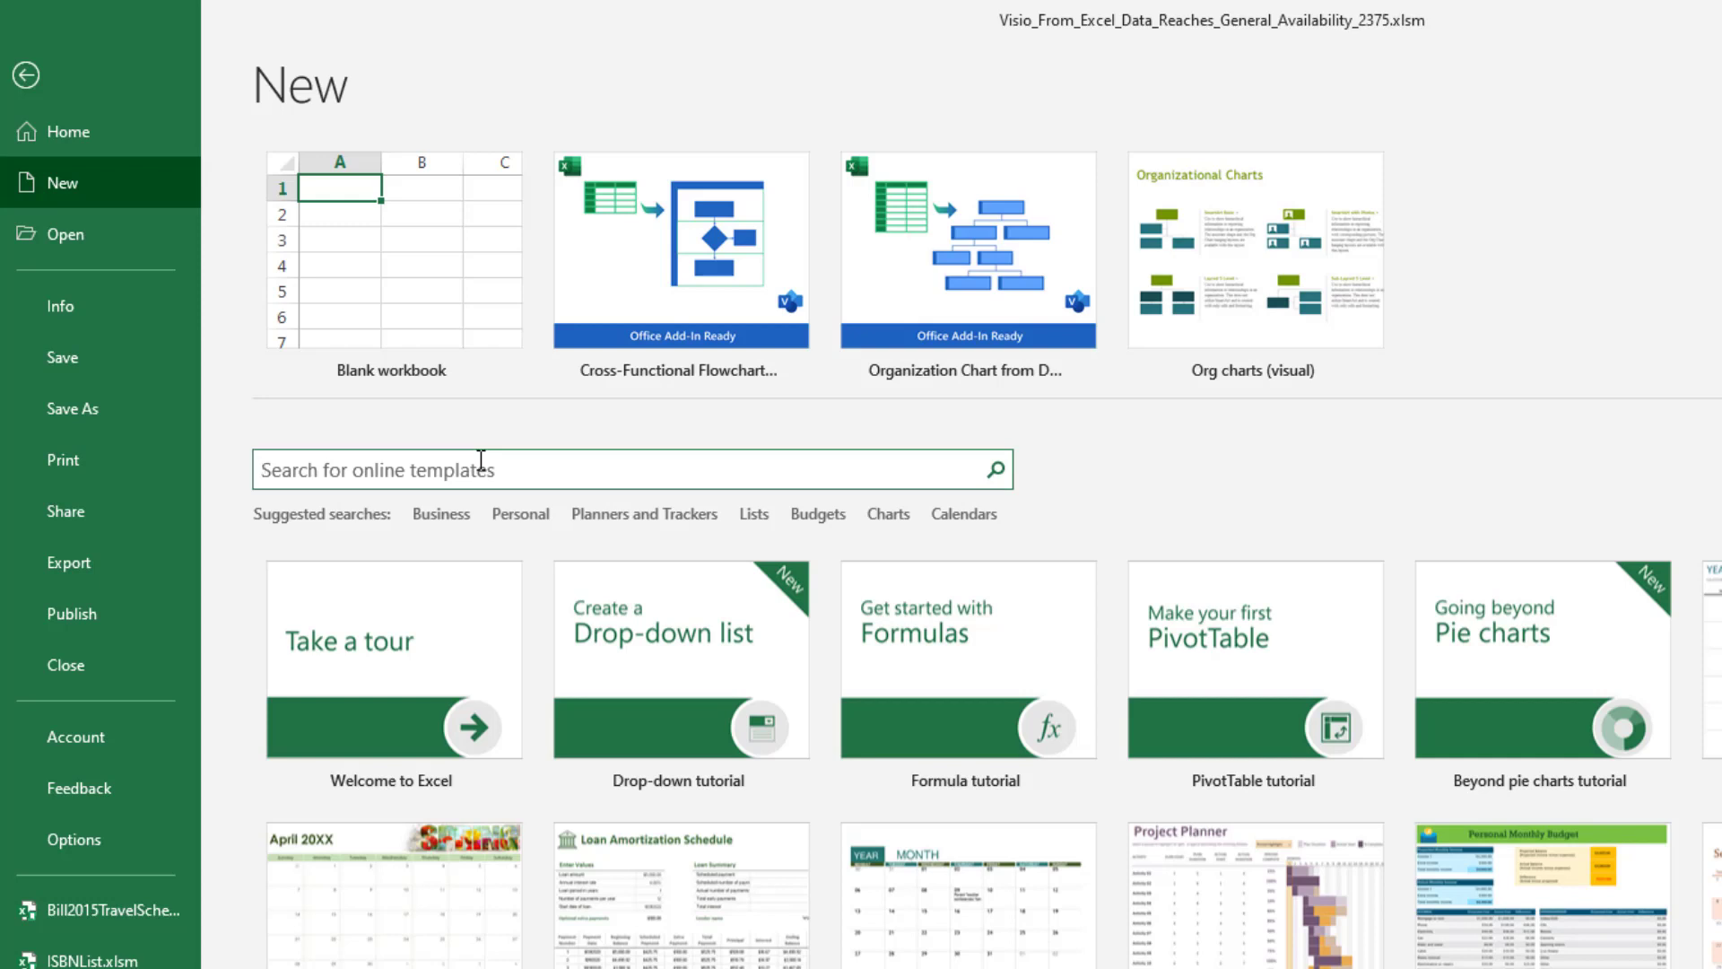
{"action": "type", "text": "flowch"}
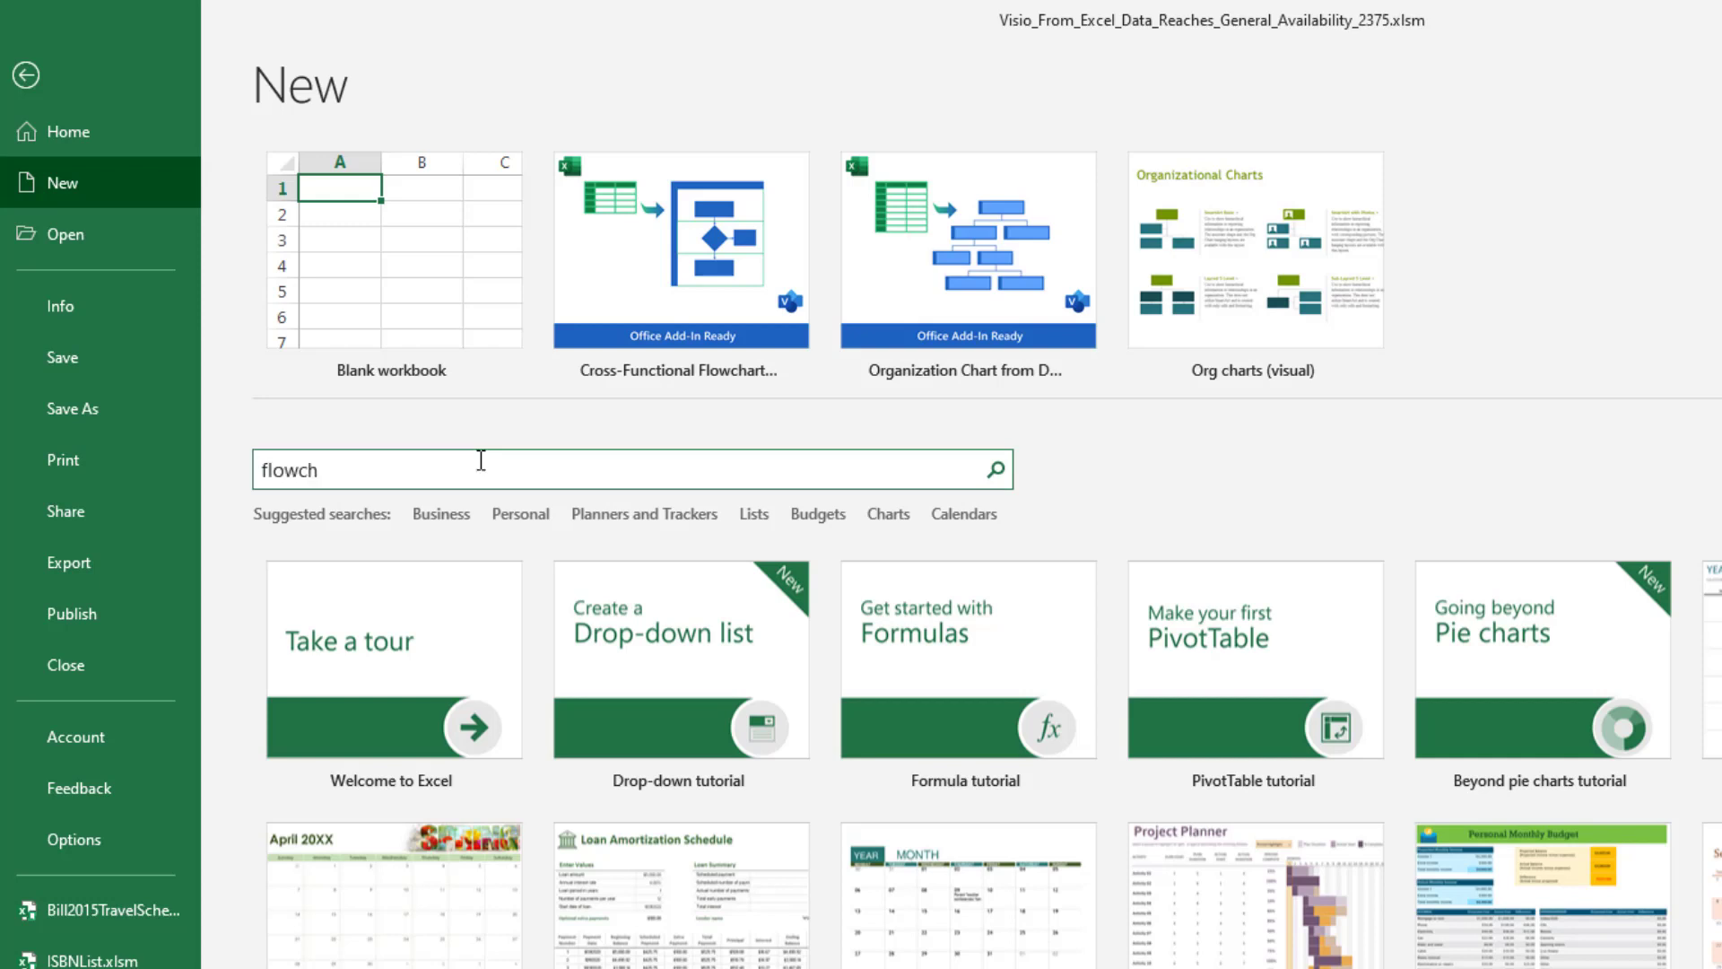
{"action": "type", "text": "arts"}
{"action": "key", "text": "Return"}
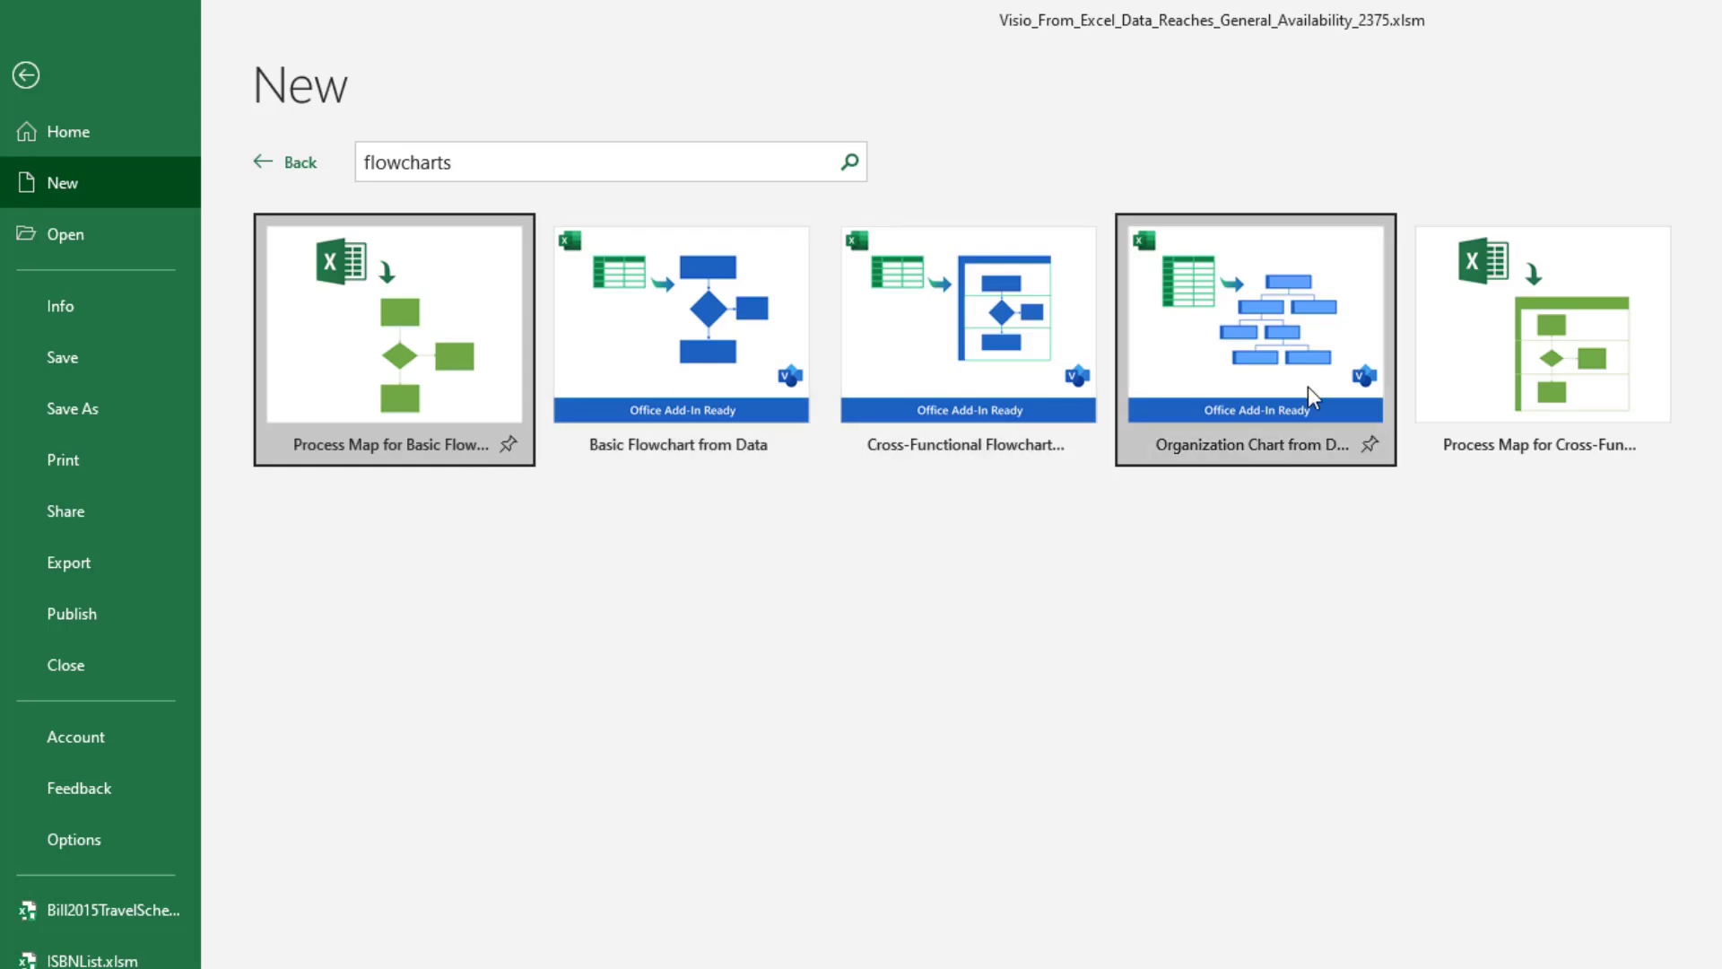
{"action": "left_click", "coordinate": [1239, 439]}
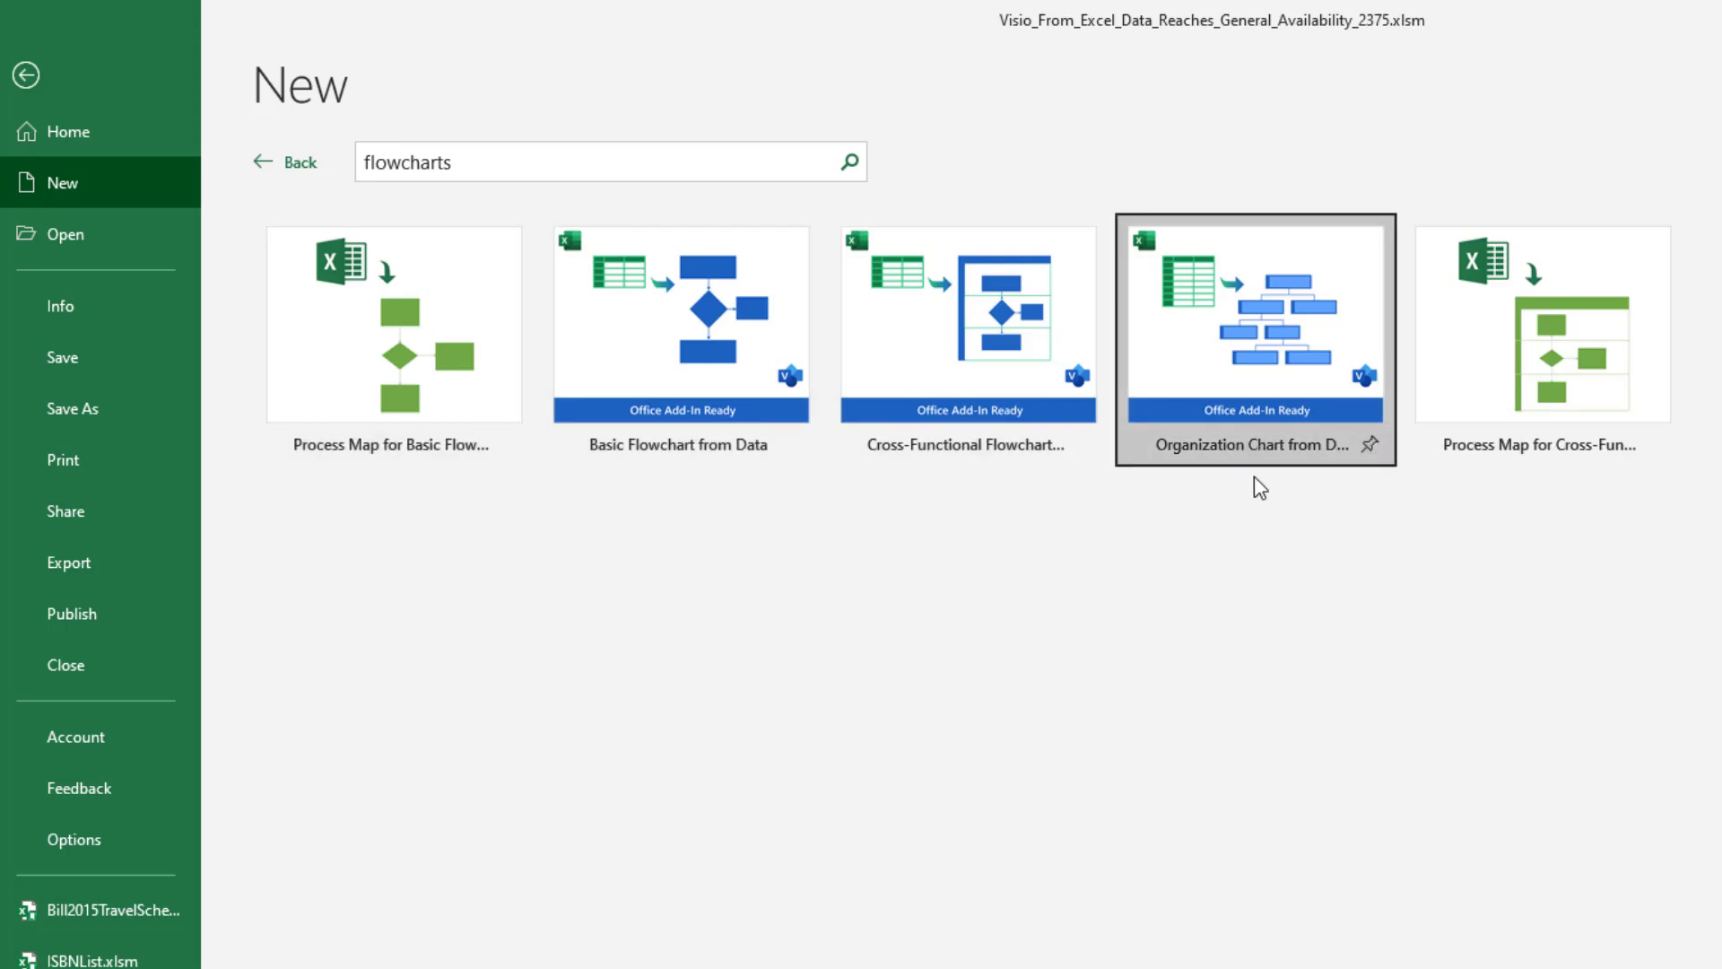
{"action": "left_click", "coordinate": [1377, 783]}
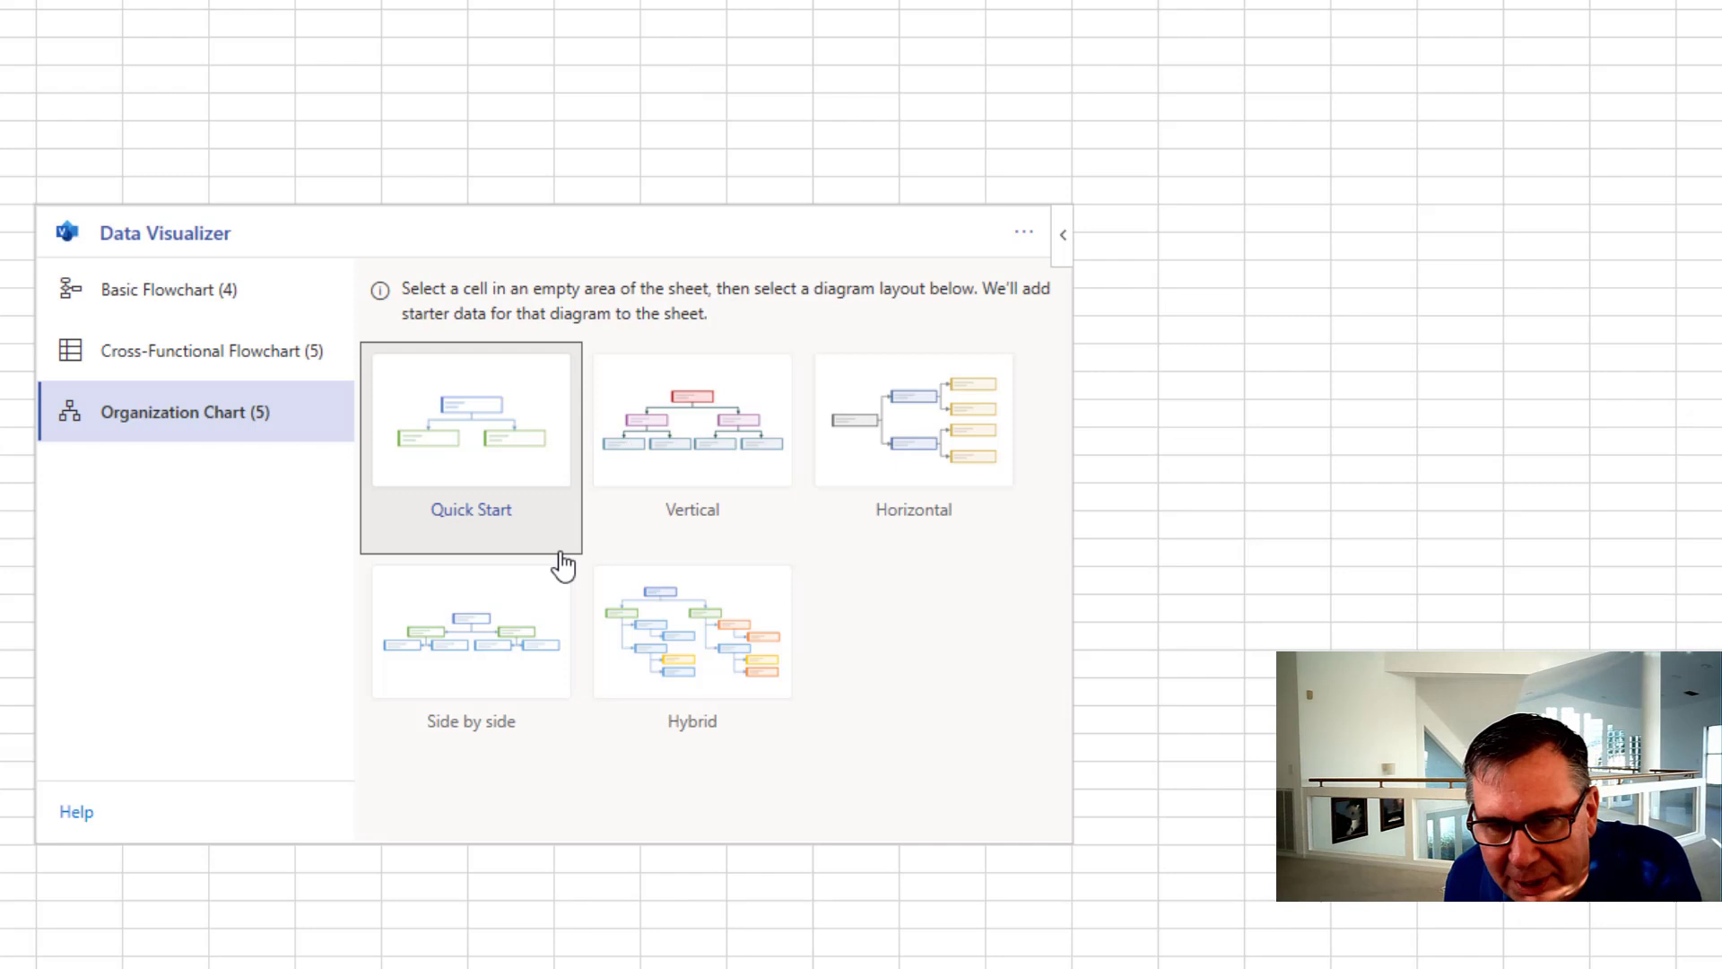
Step: Generate the starter org chart, then review the Getting Started, Understanding Diagram Data and Visio Trial sheets
{"action": "left_click", "coordinate": [701, 646]}
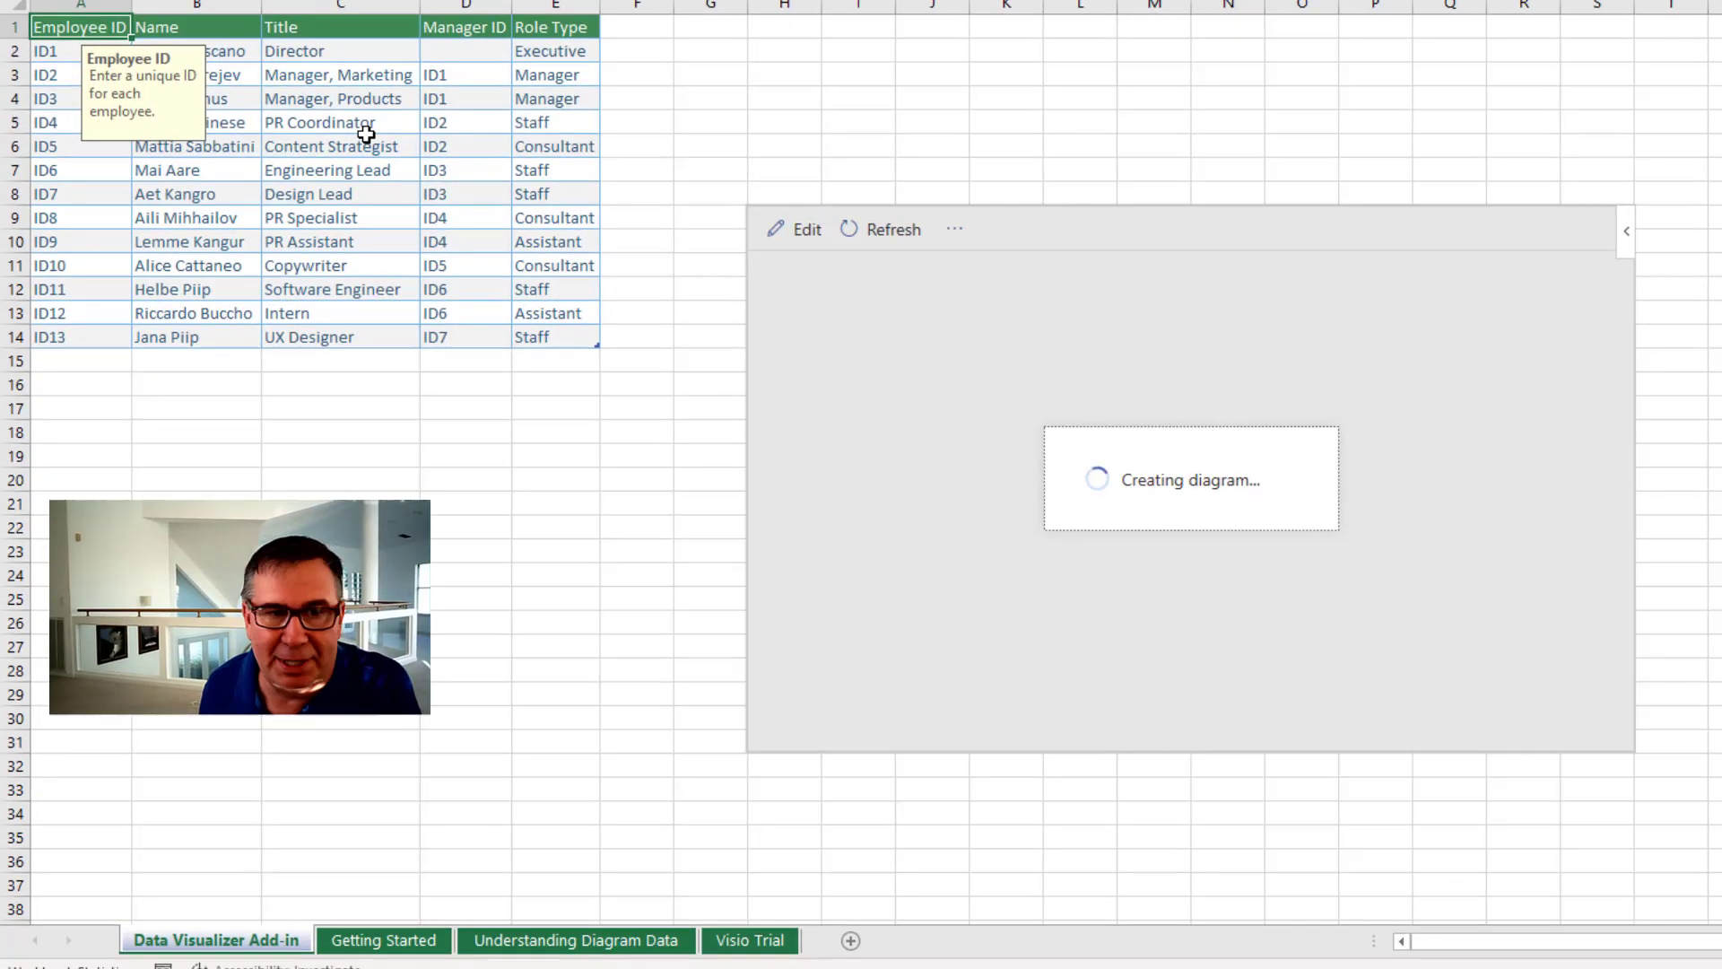
{"action": "left_click", "coordinate": [376, 940]}
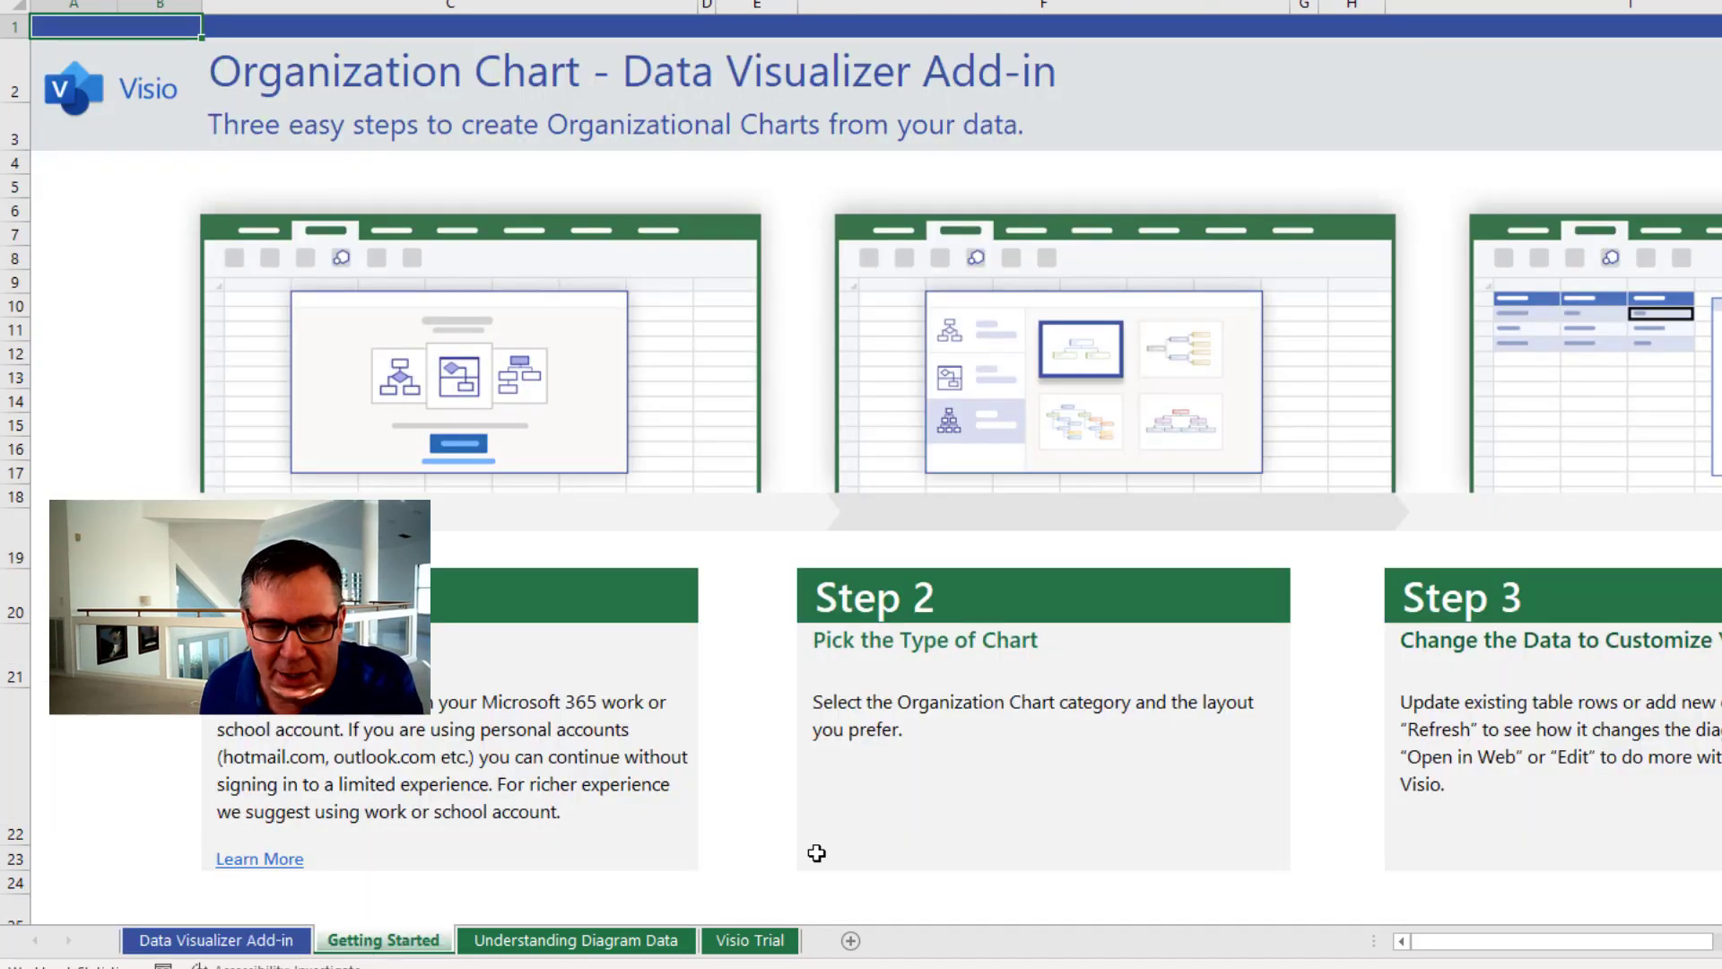
{"action": "left_click", "coordinate": [576, 941]}
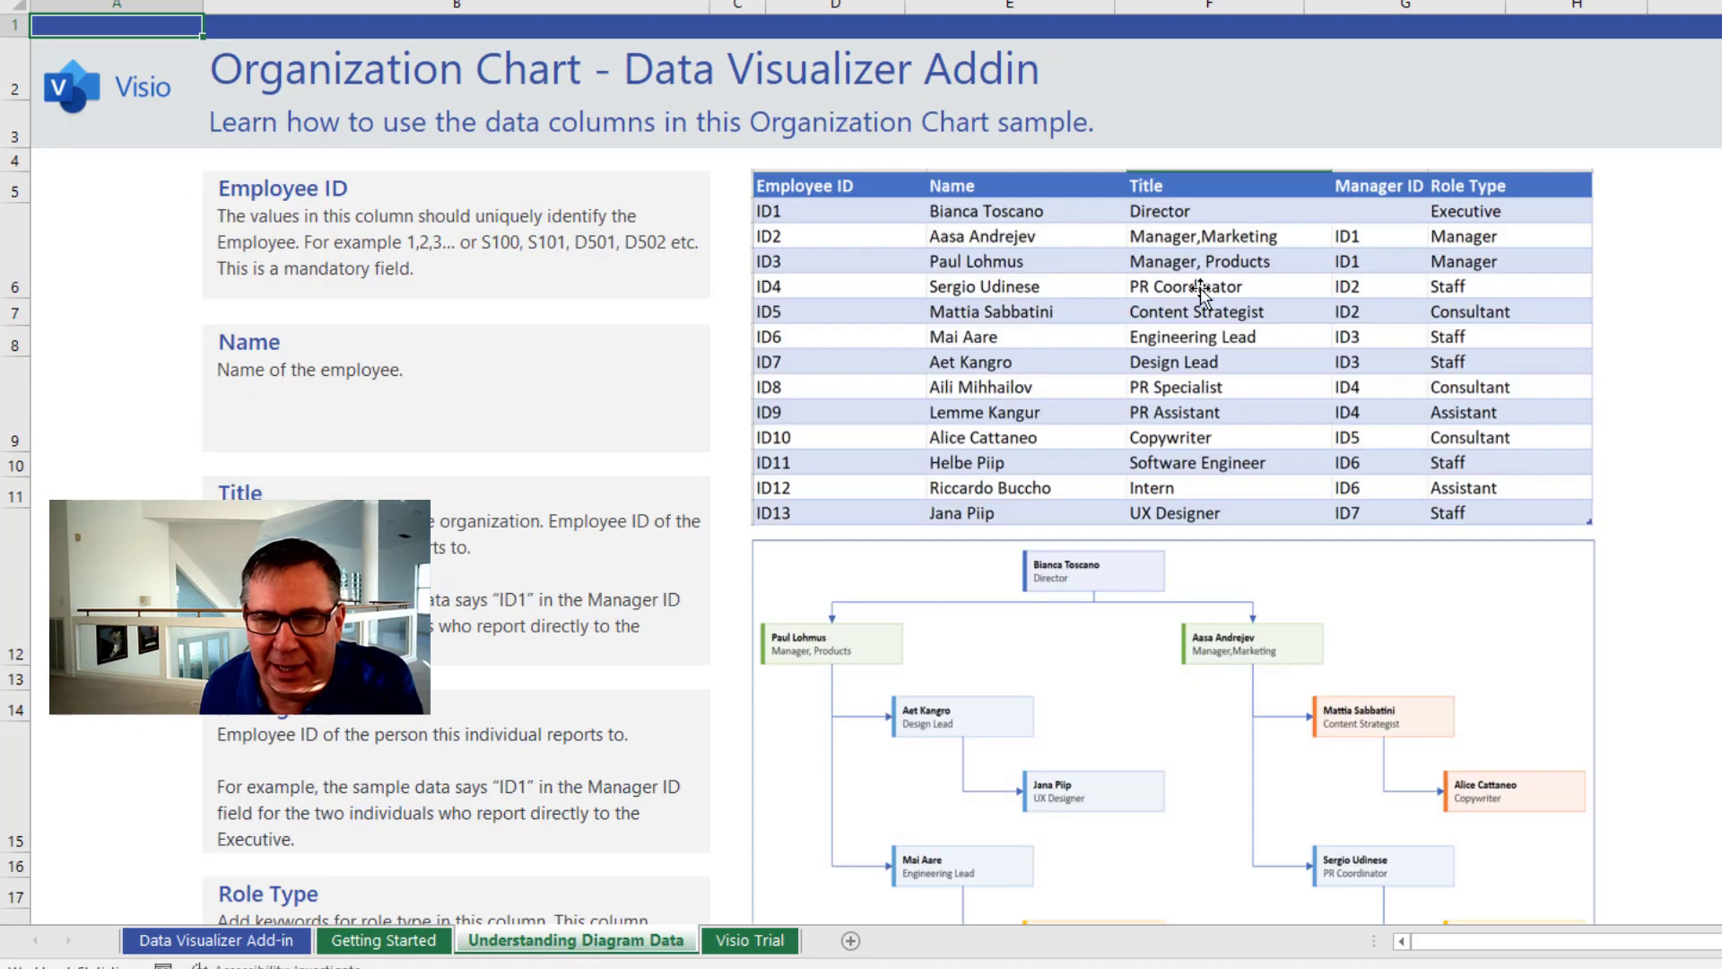
{"action": "left_click", "coordinate": [722, 944]}
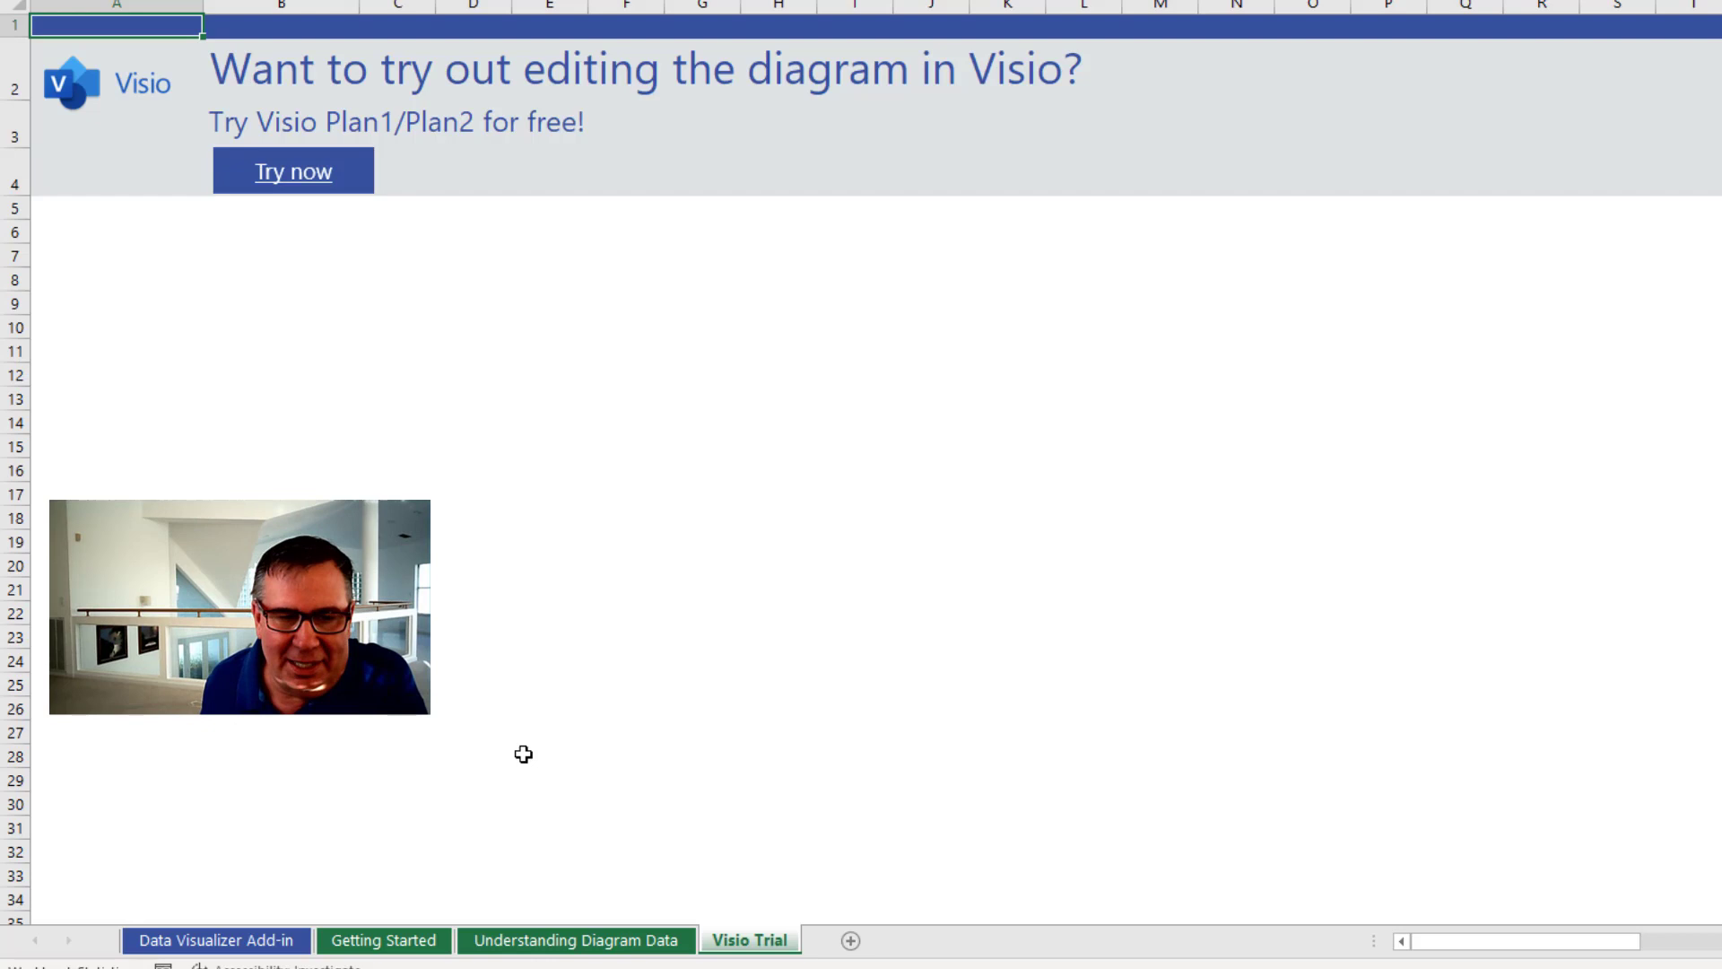
{"action": "left_click", "coordinate": [227, 939]}
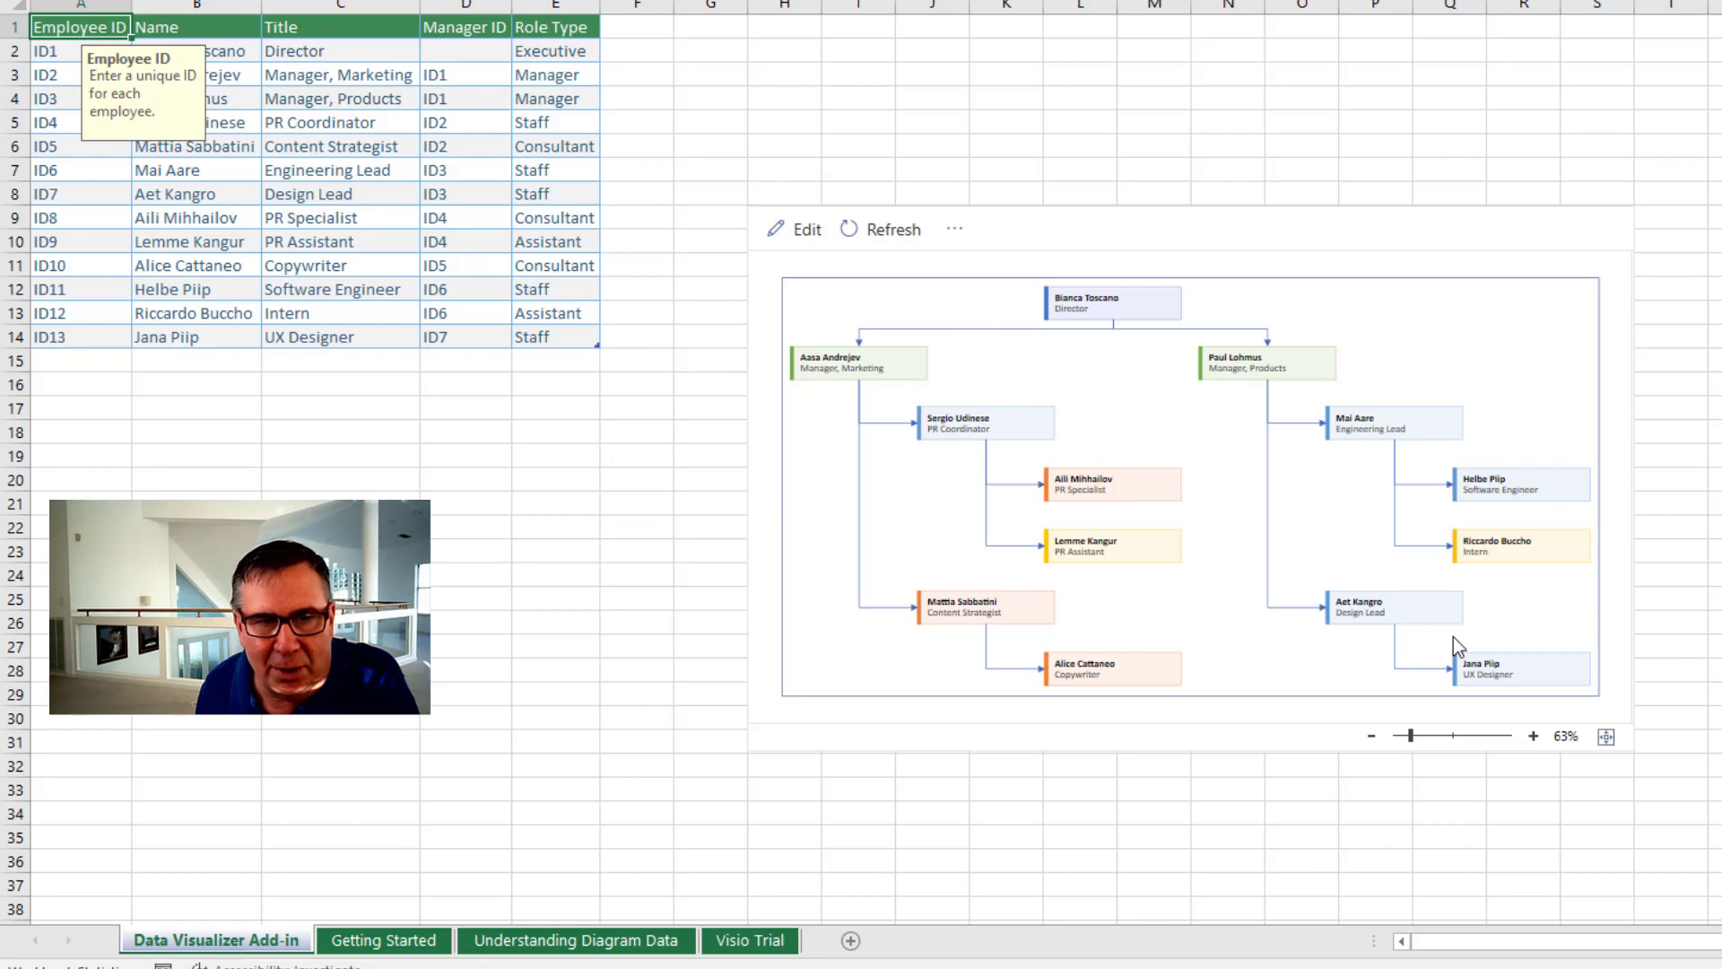
Step: Replace the director's name in B2 and refresh the org chart
{"action": "left_click", "coordinate": [222, 58]}
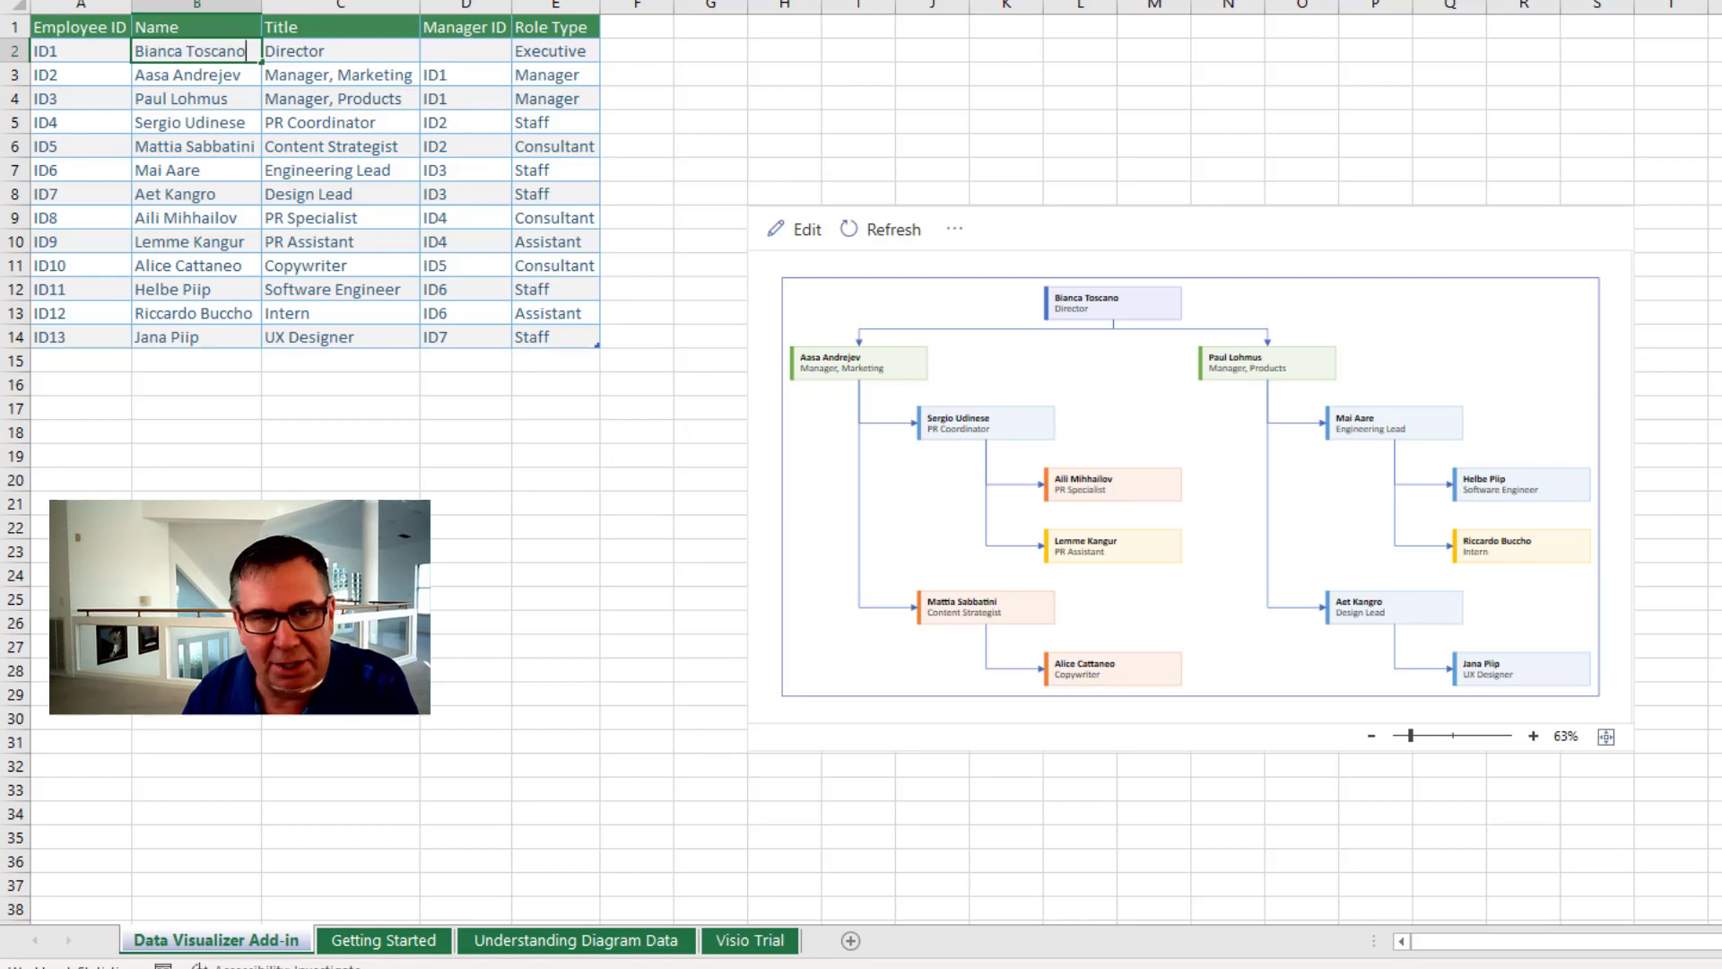
{"action": "type", "text": "Bill Jelen"}
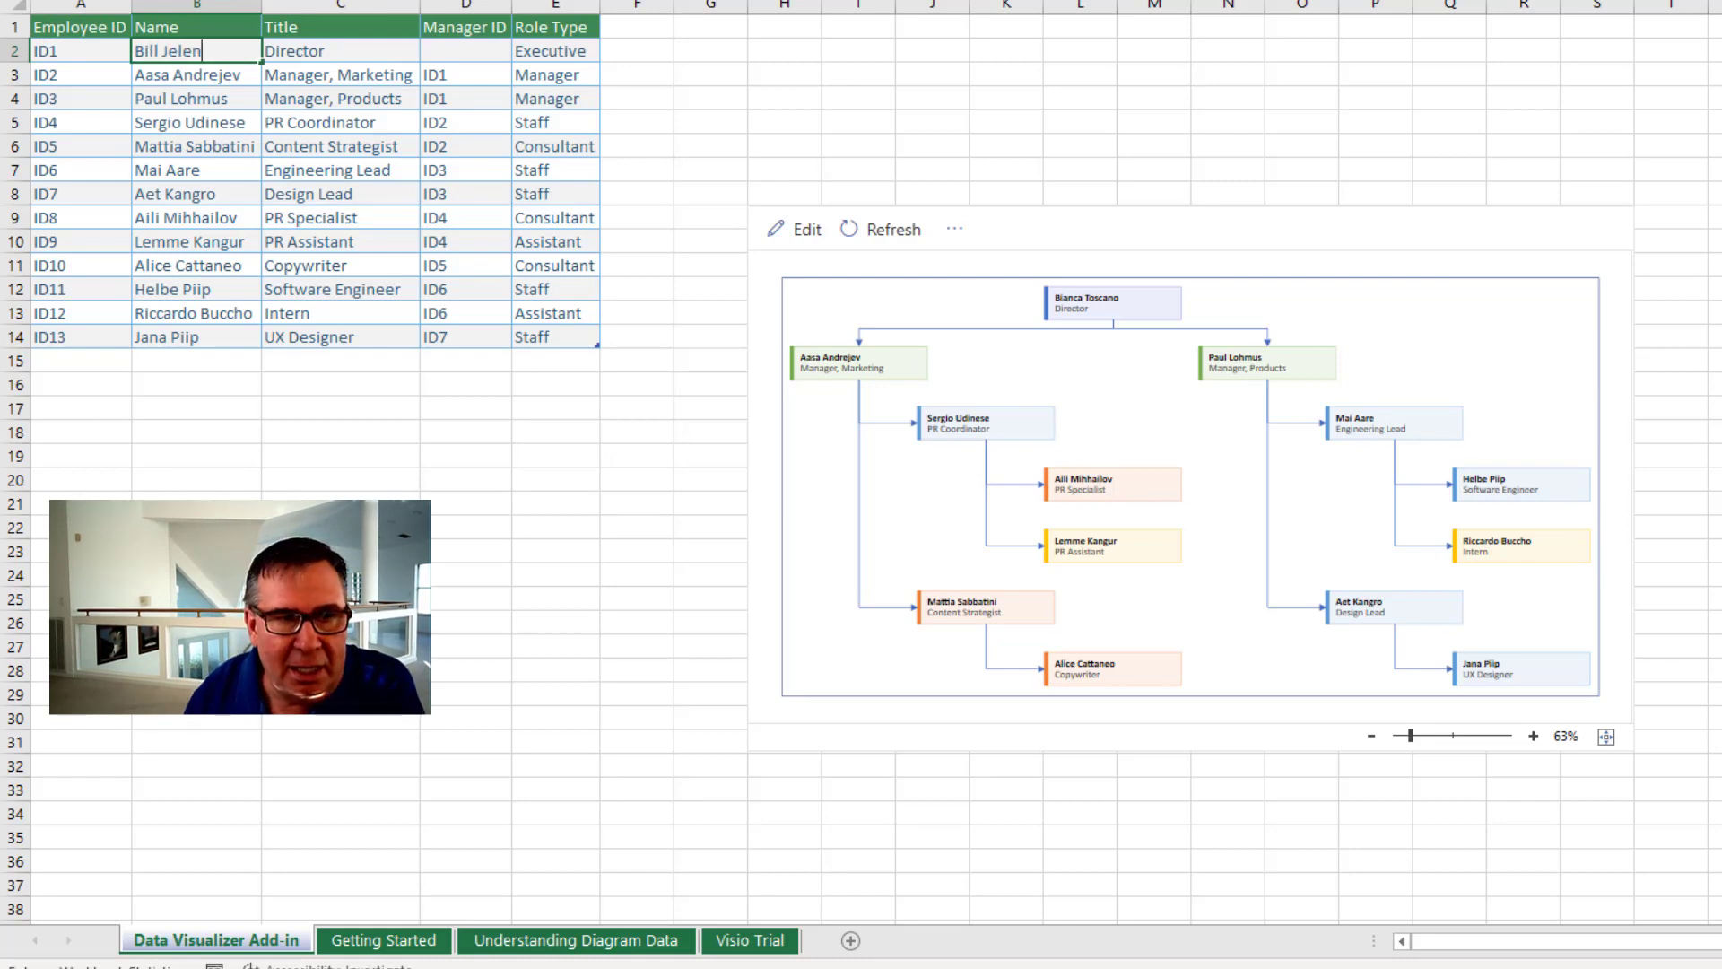
{"action": "key", "text": "Return"}
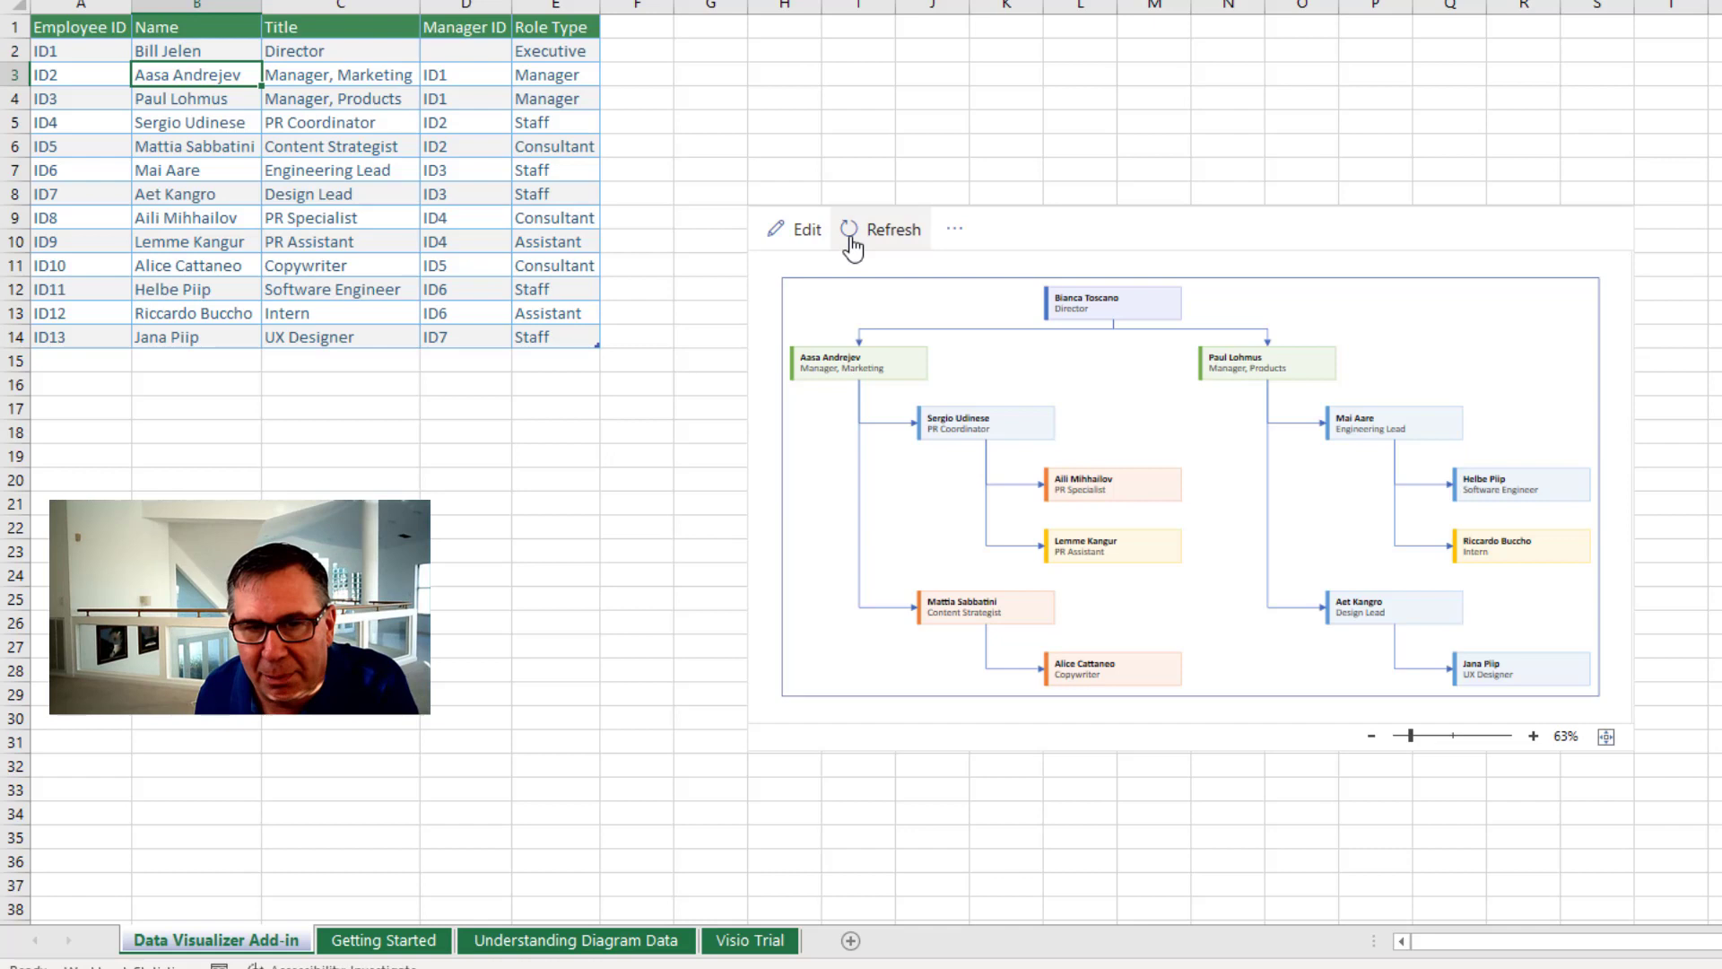
{"action": "left_click", "coordinate": [888, 232]}
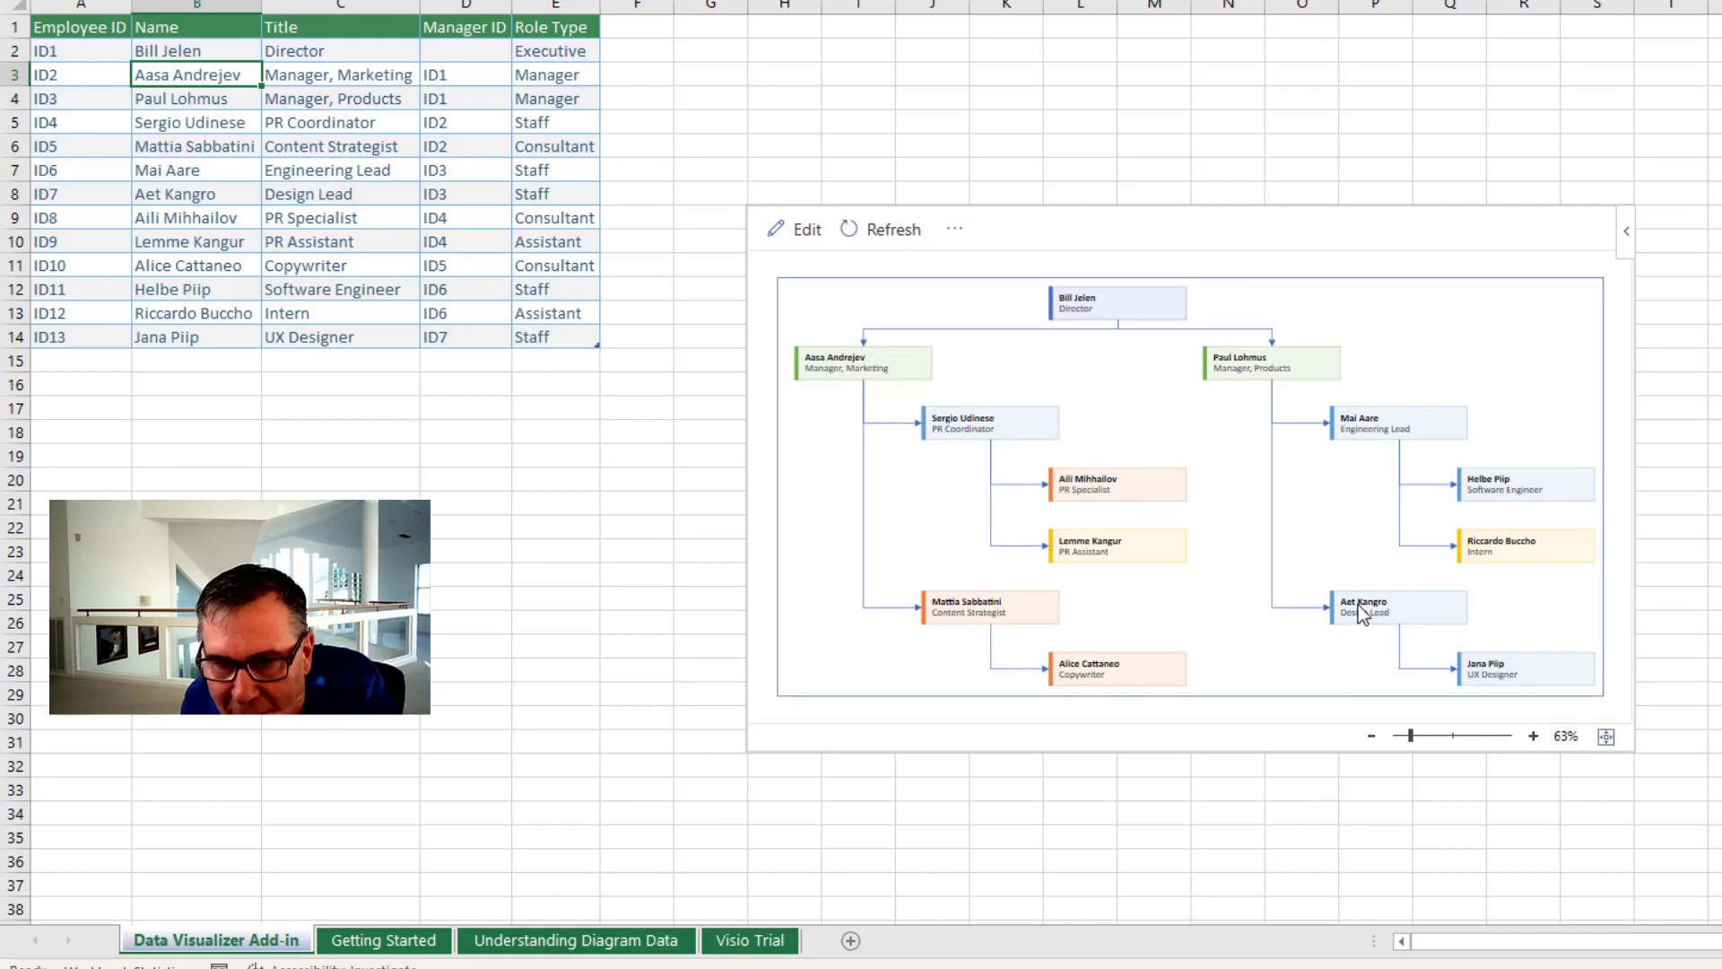
Step: Change the Design Lead's manager in D8 from ID3 to ID2 and refresh the chart
{"action": "left_click", "coordinate": [181, 199]}
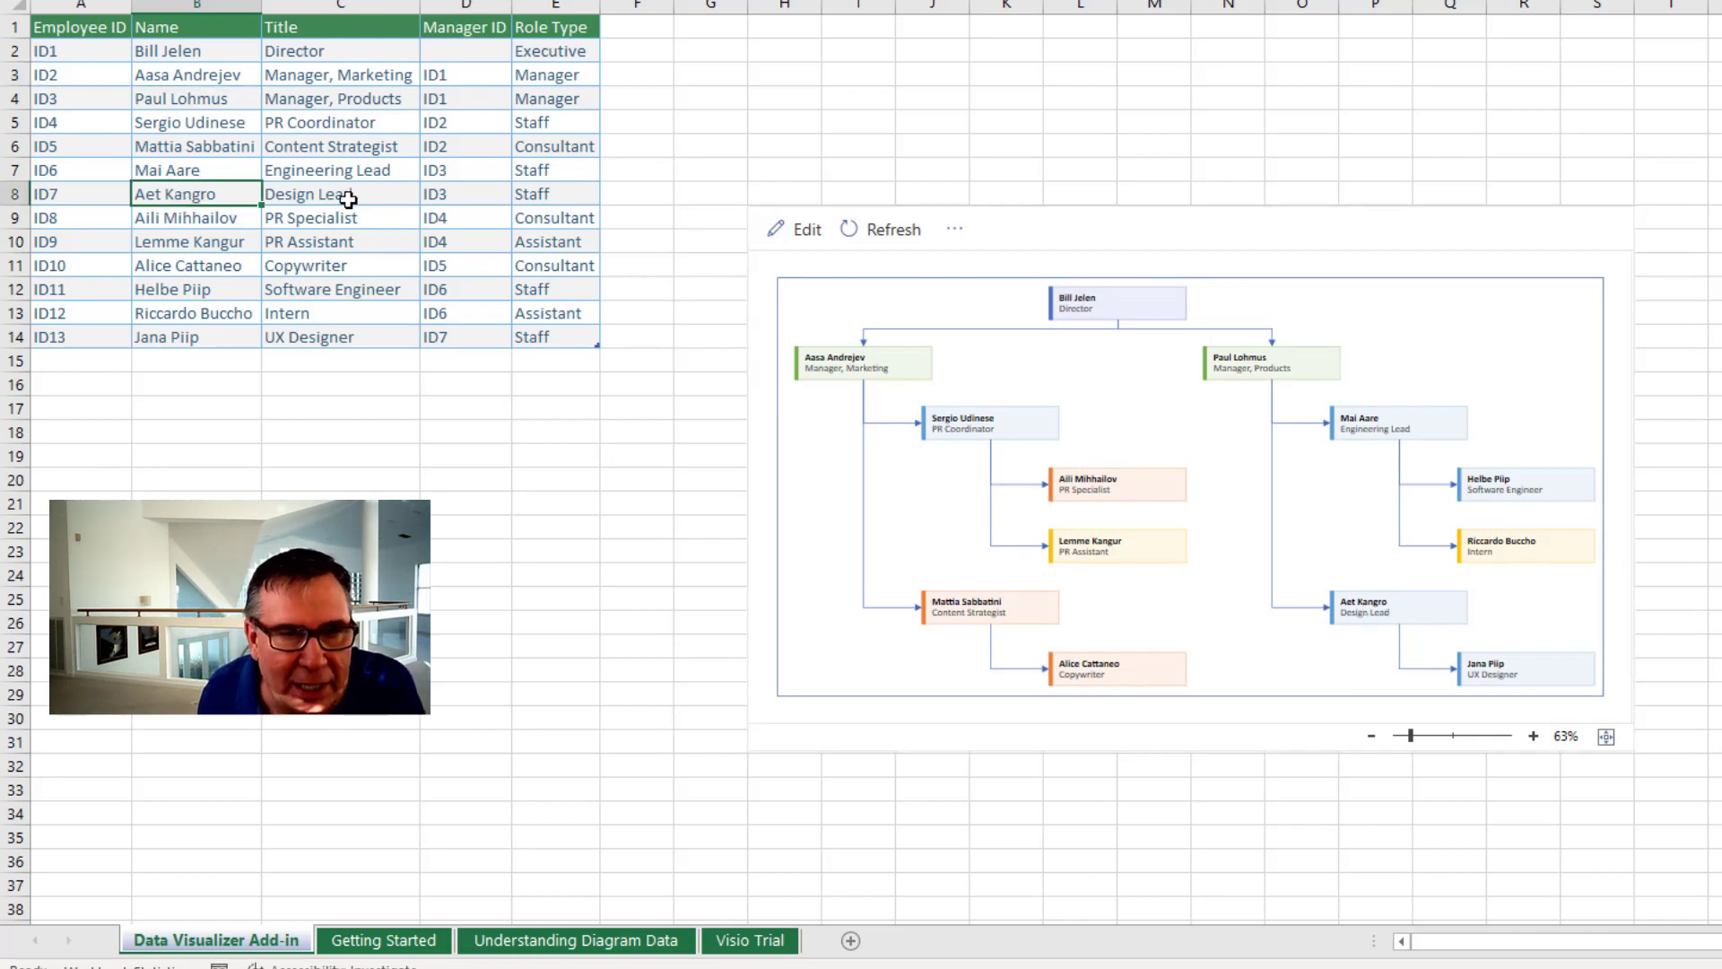
{"action": "left_click", "coordinate": [439, 195]}
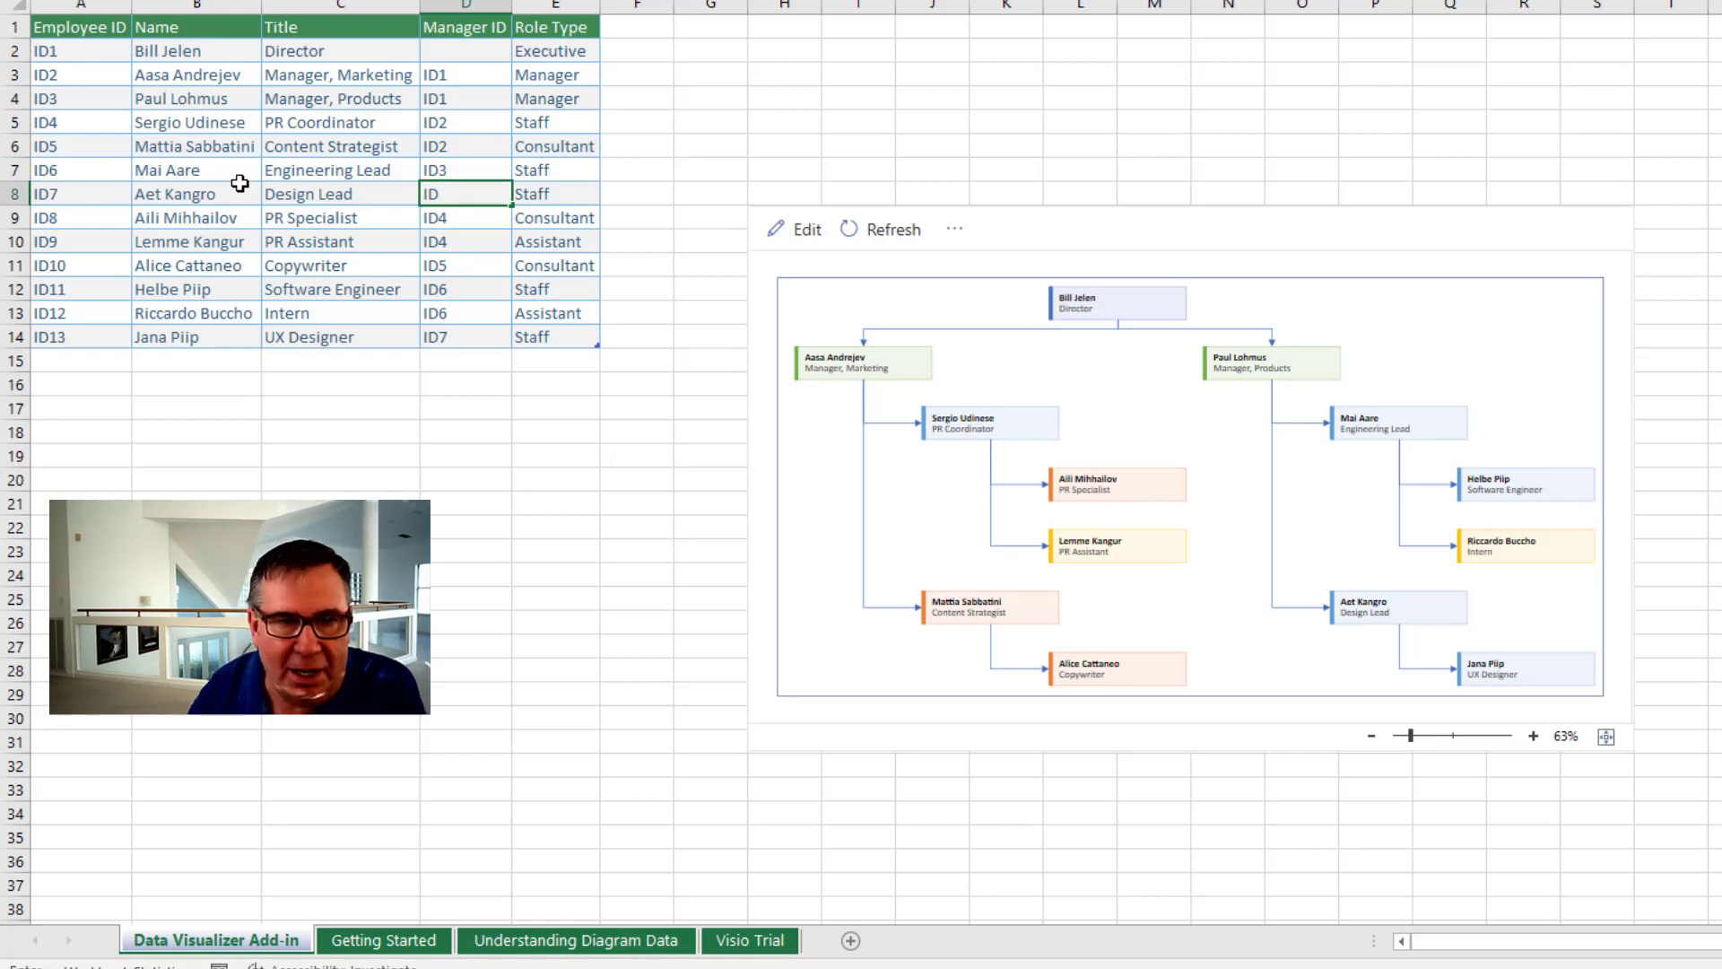
{"action": "type", "text": "2"}
{"action": "key", "text": "Down"}
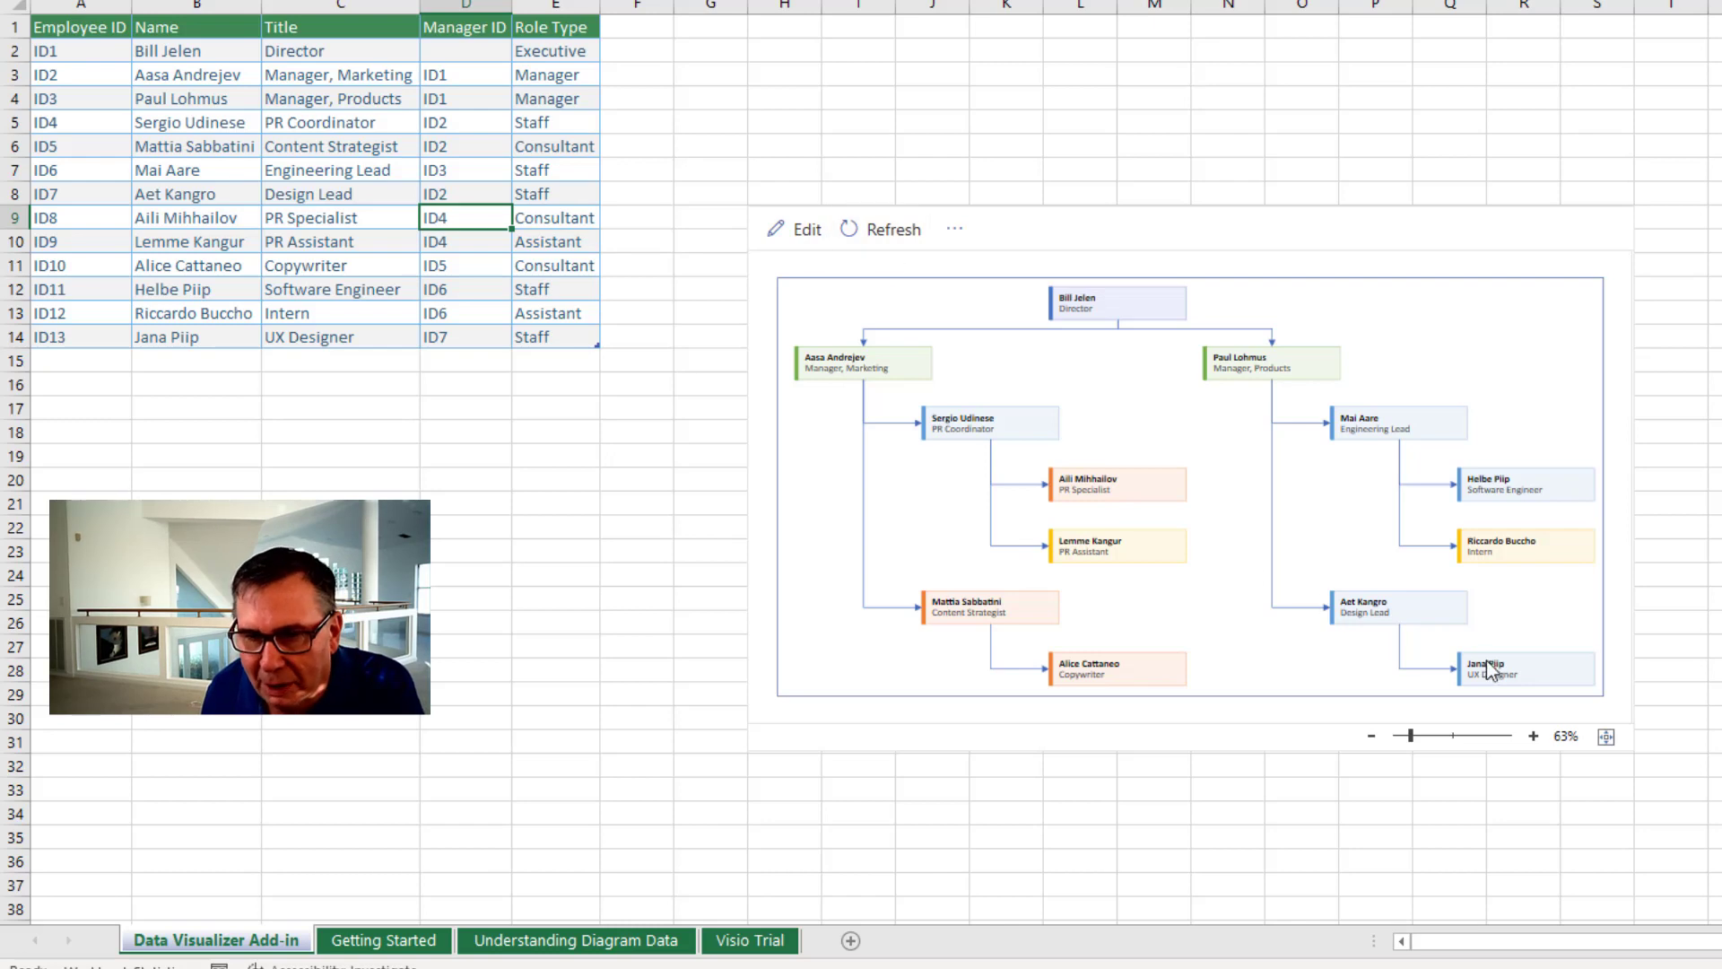
{"action": "left_click", "coordinate": [889, 234]}
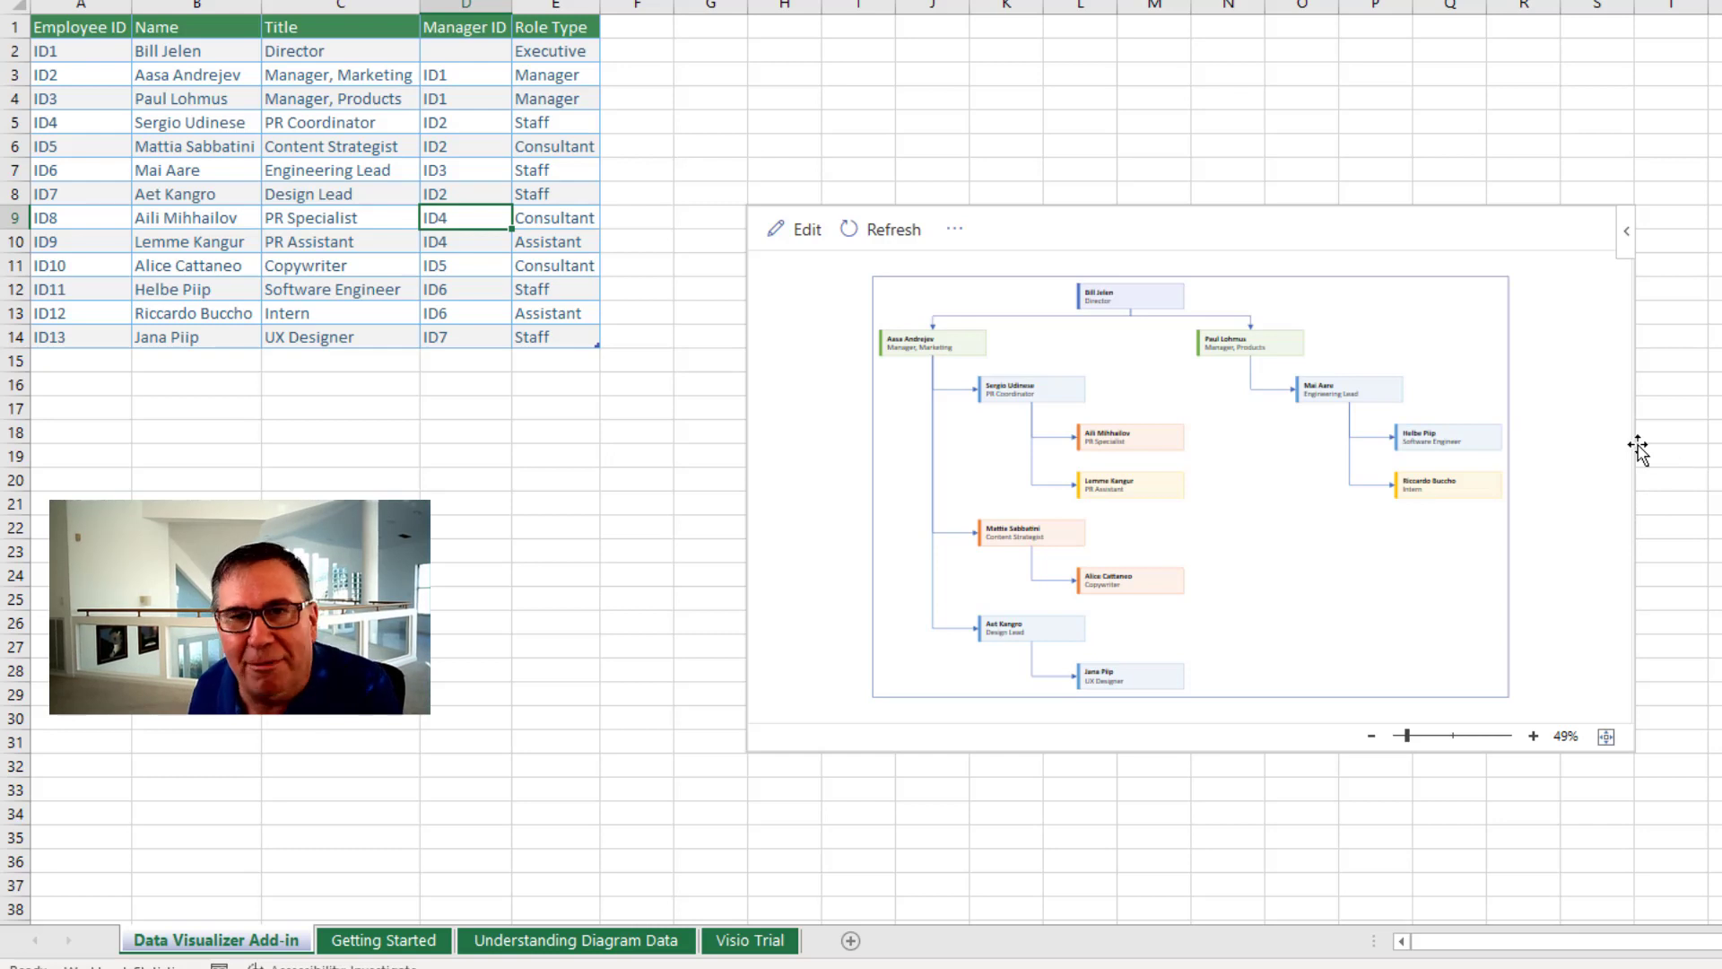
Step: Enlarge the org chart diagram toward the lower right and extend its top edge upward
{"action": "left_click", "coordinate": [1637, 446]}
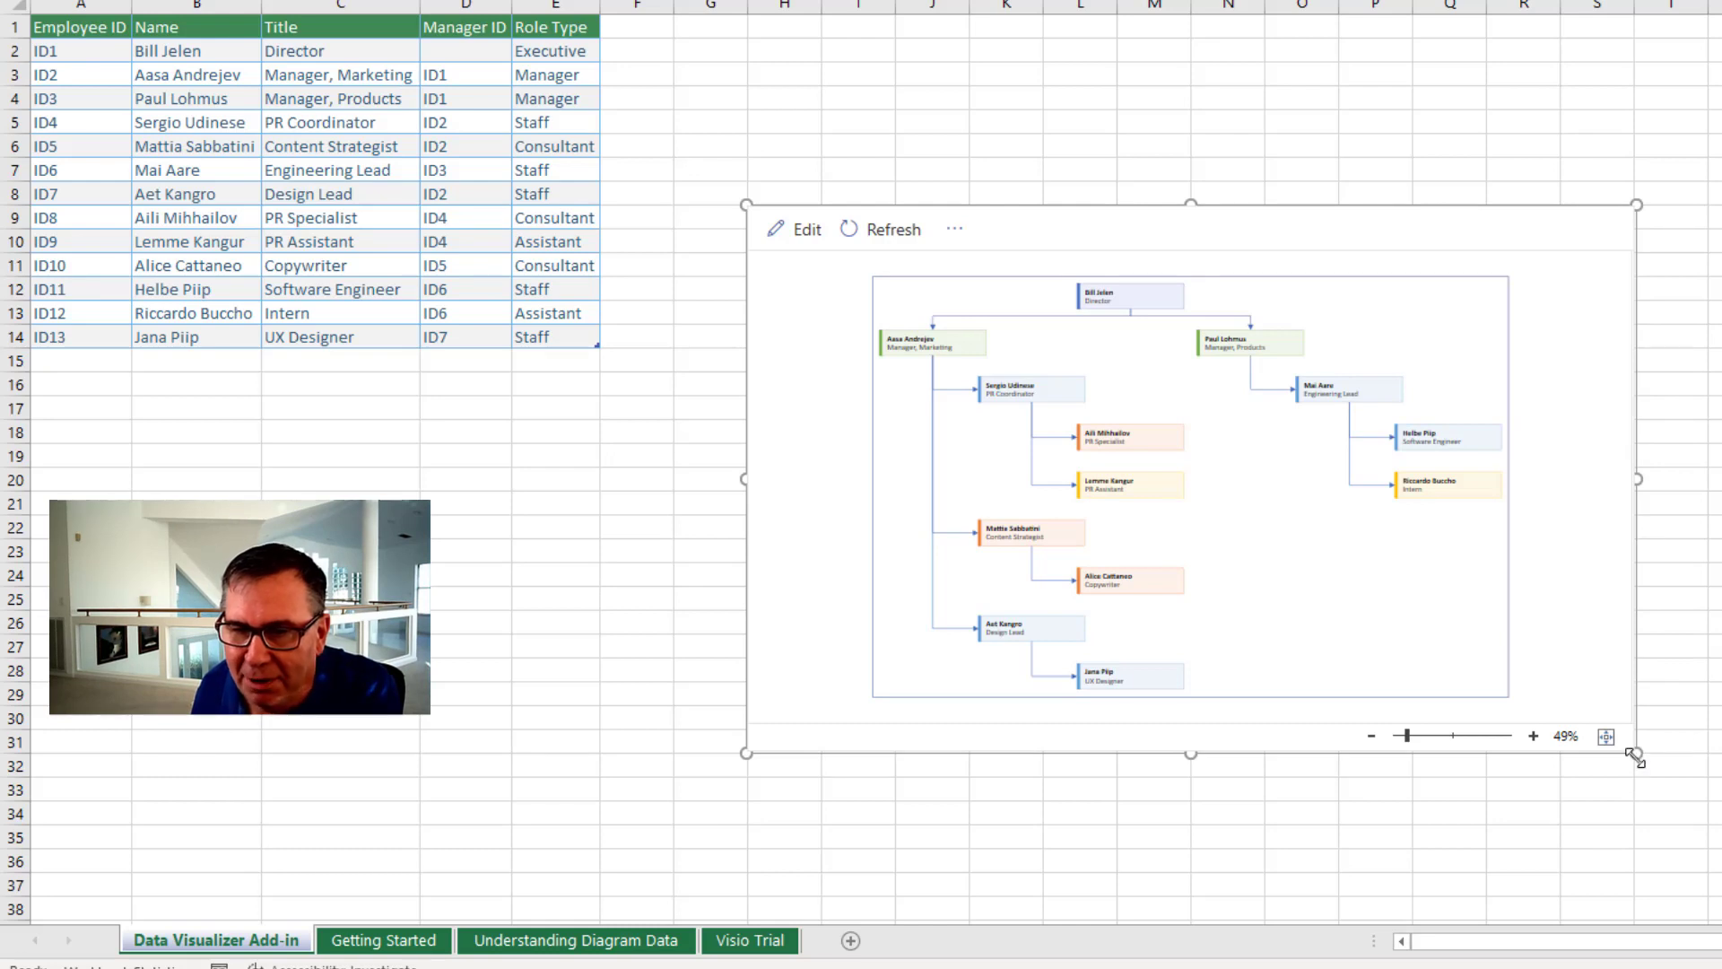
{"action": "left_click_drag", "start_coordinate": [1633, 757], "coordinate": [1708, 895]}
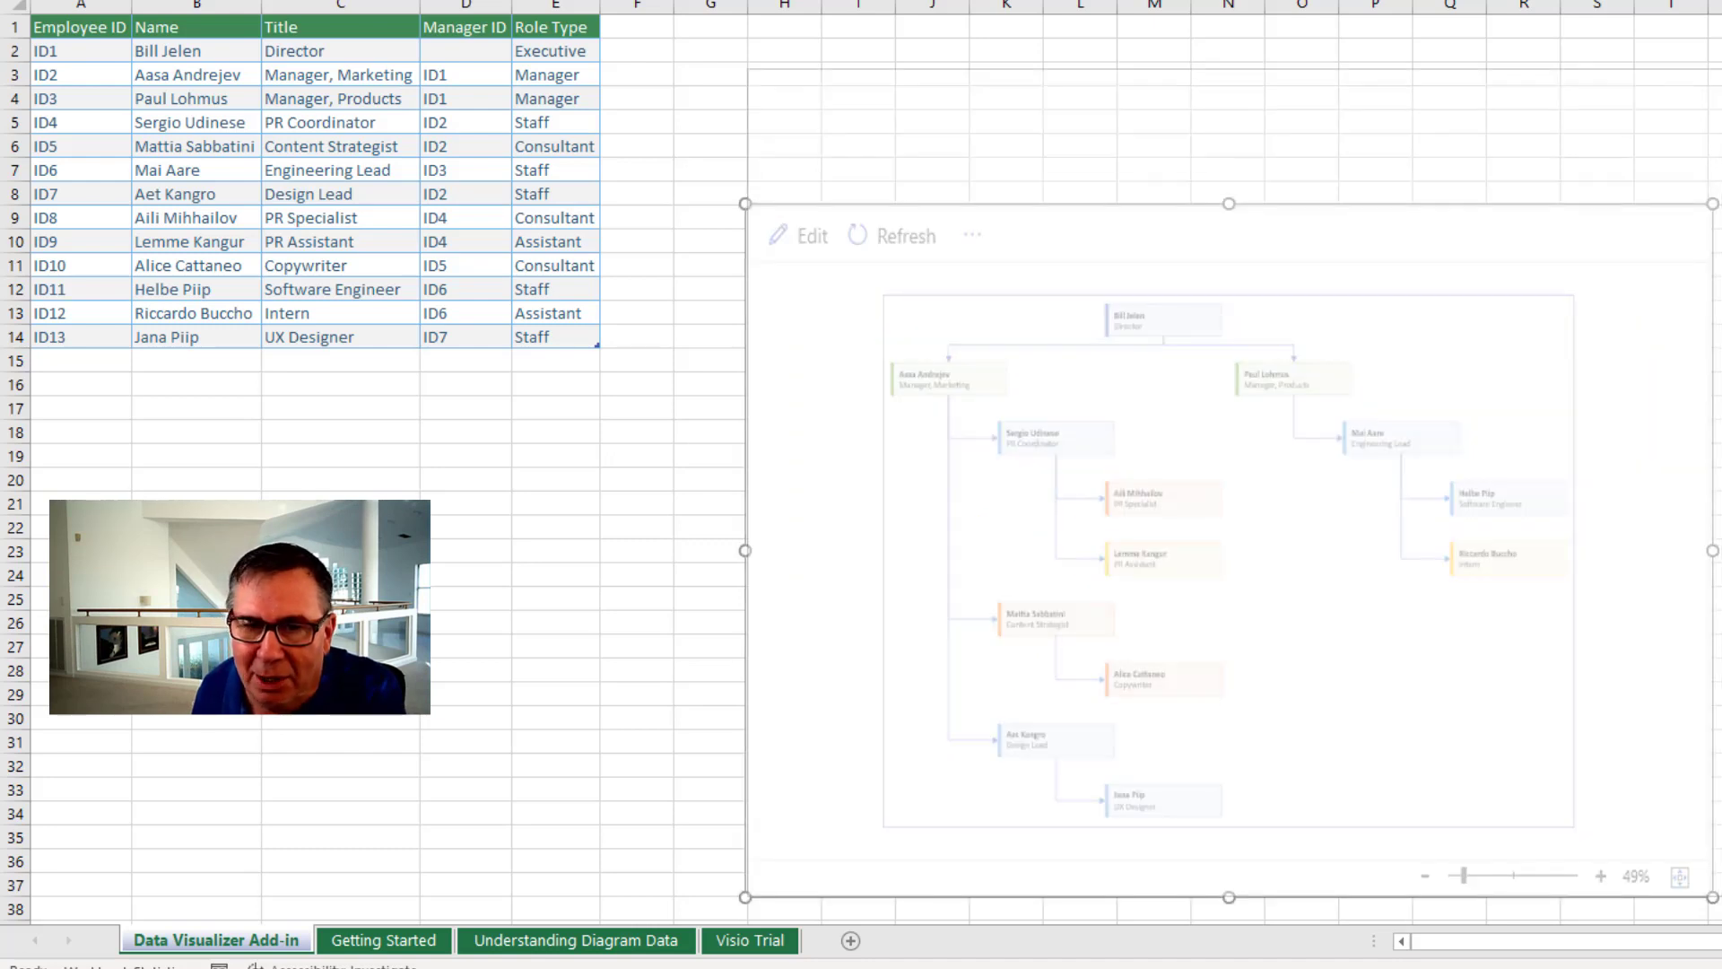
{"action": "left_click_drag", "start_coordinate": [1711, 205], "coordinate": [1712, 63]}
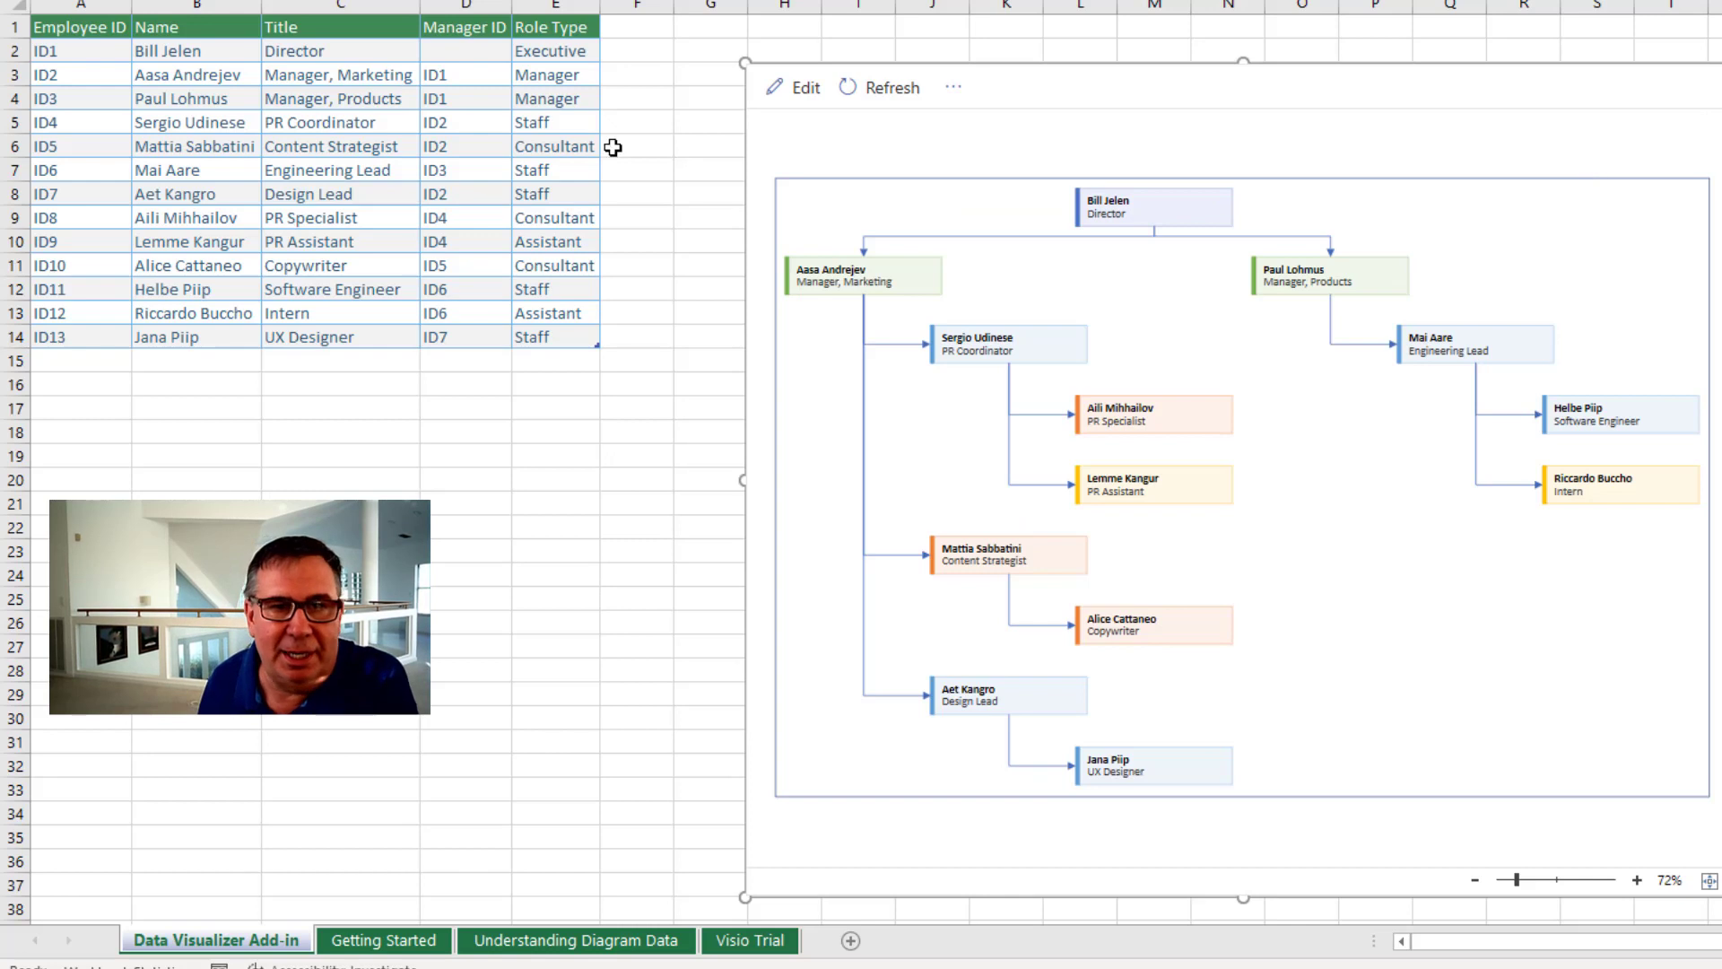
Step: Add a Location column heading and fill Building 36 for the first five employees
{"action": "left_click", "coordinate": [648, 29]}
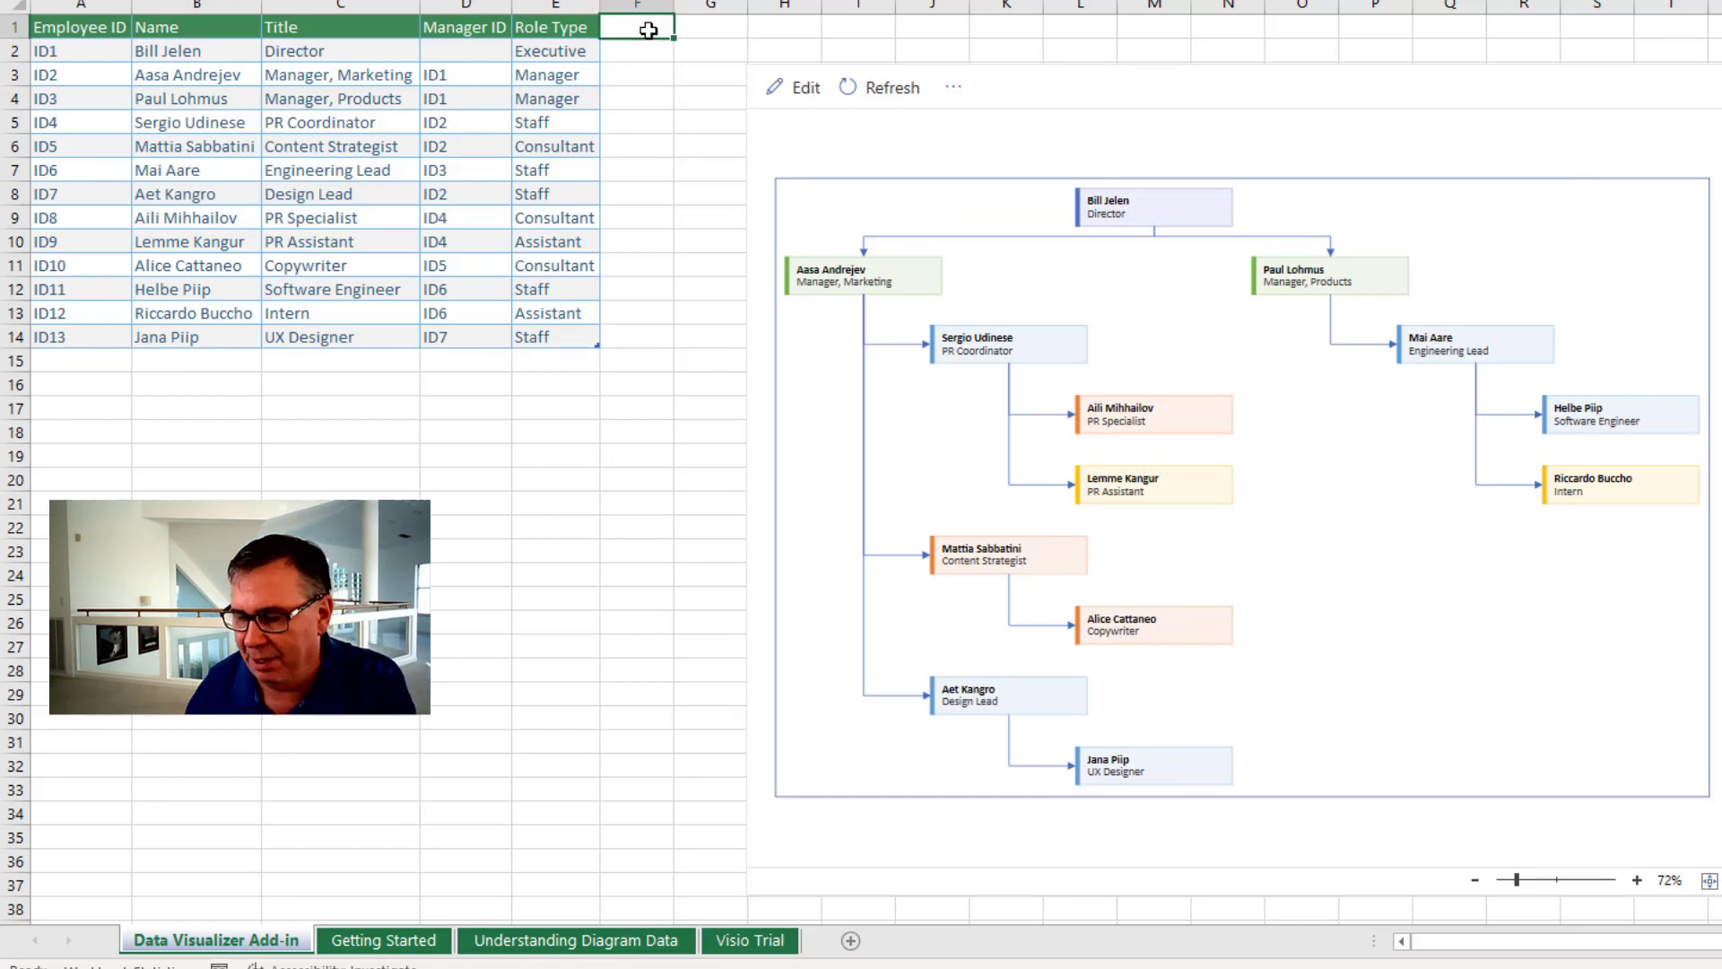
{"action": "type", "text": "Location"}
{"action": "key", "text": "Return"}
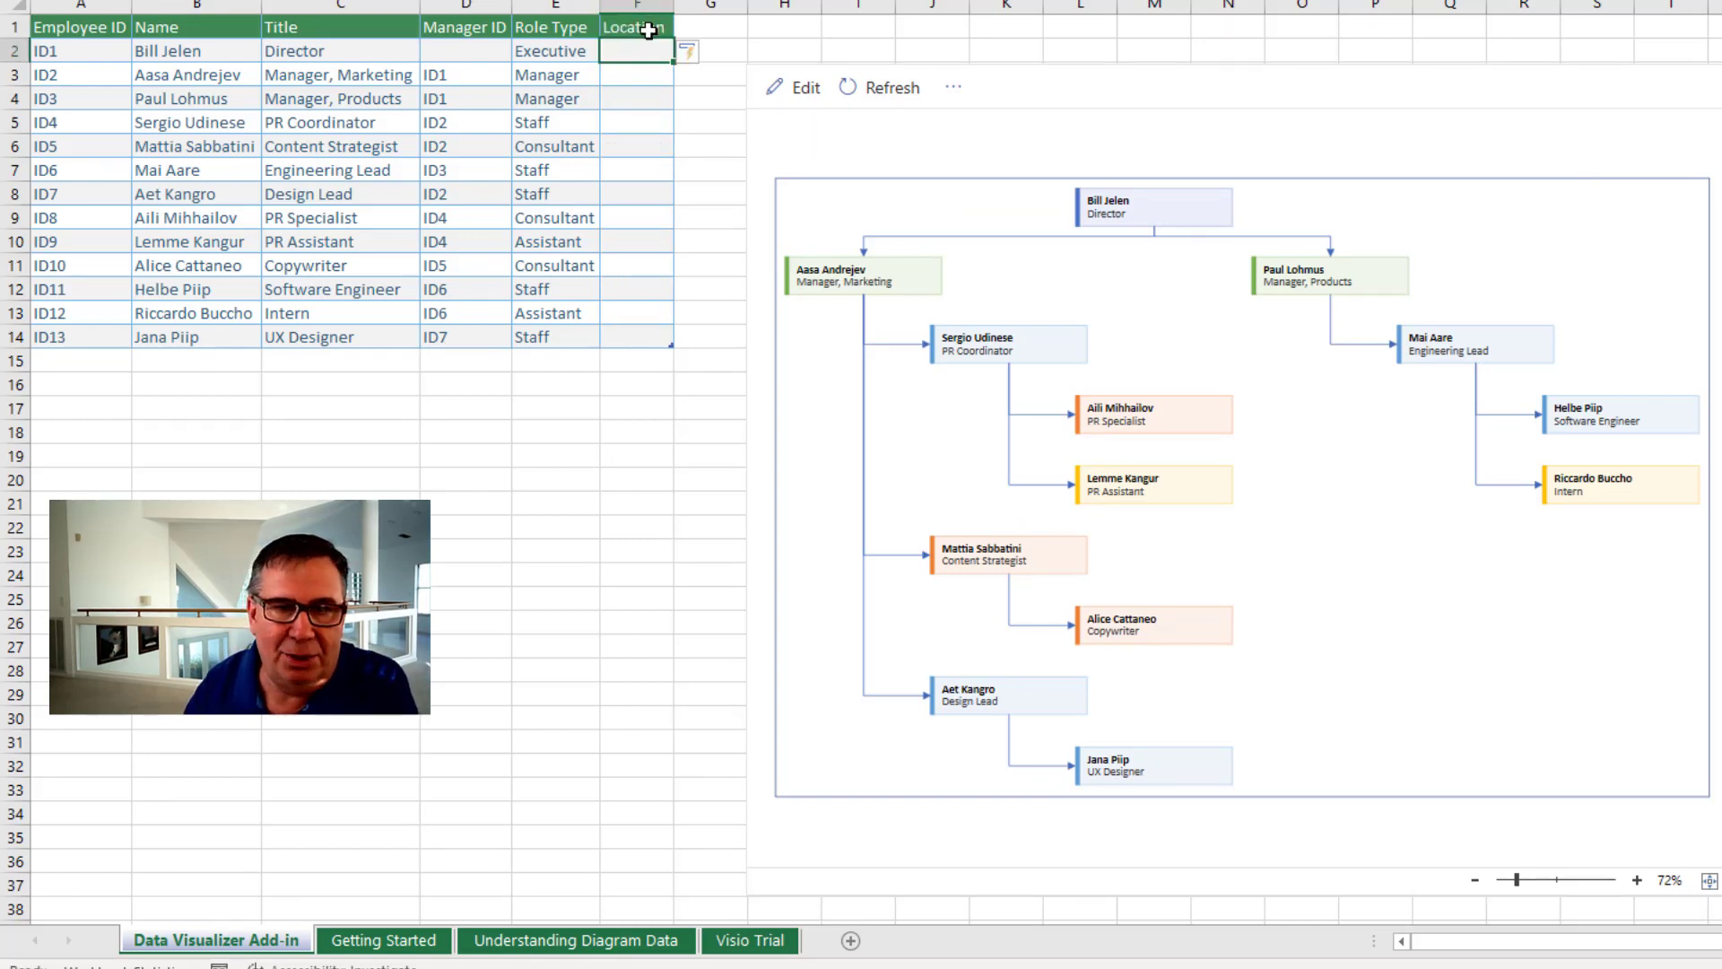
{"action": "key", "text": "shift+Down"}
{"action": "key", "text": "shift+Down"}
{"action": "key", "text": "shift+Down"}
{"action": "key", "text": "shift+Down"}
{"action": "type", "text": "Bu"}
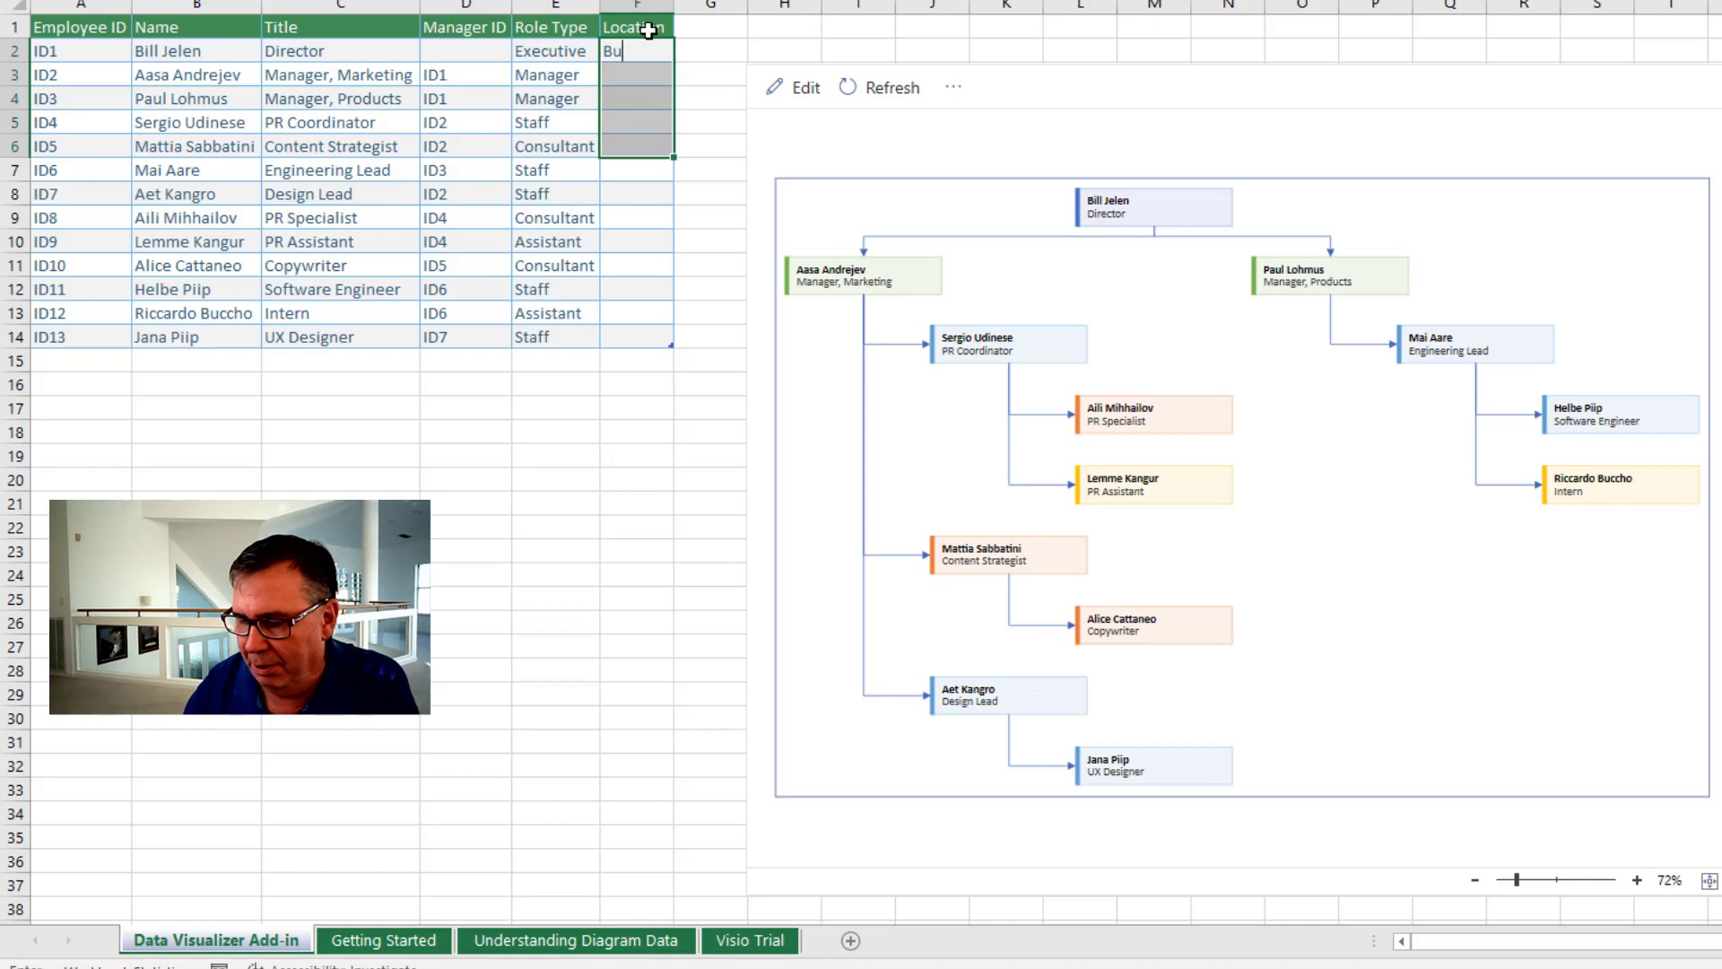
{"action": "type", "text": " 36"}
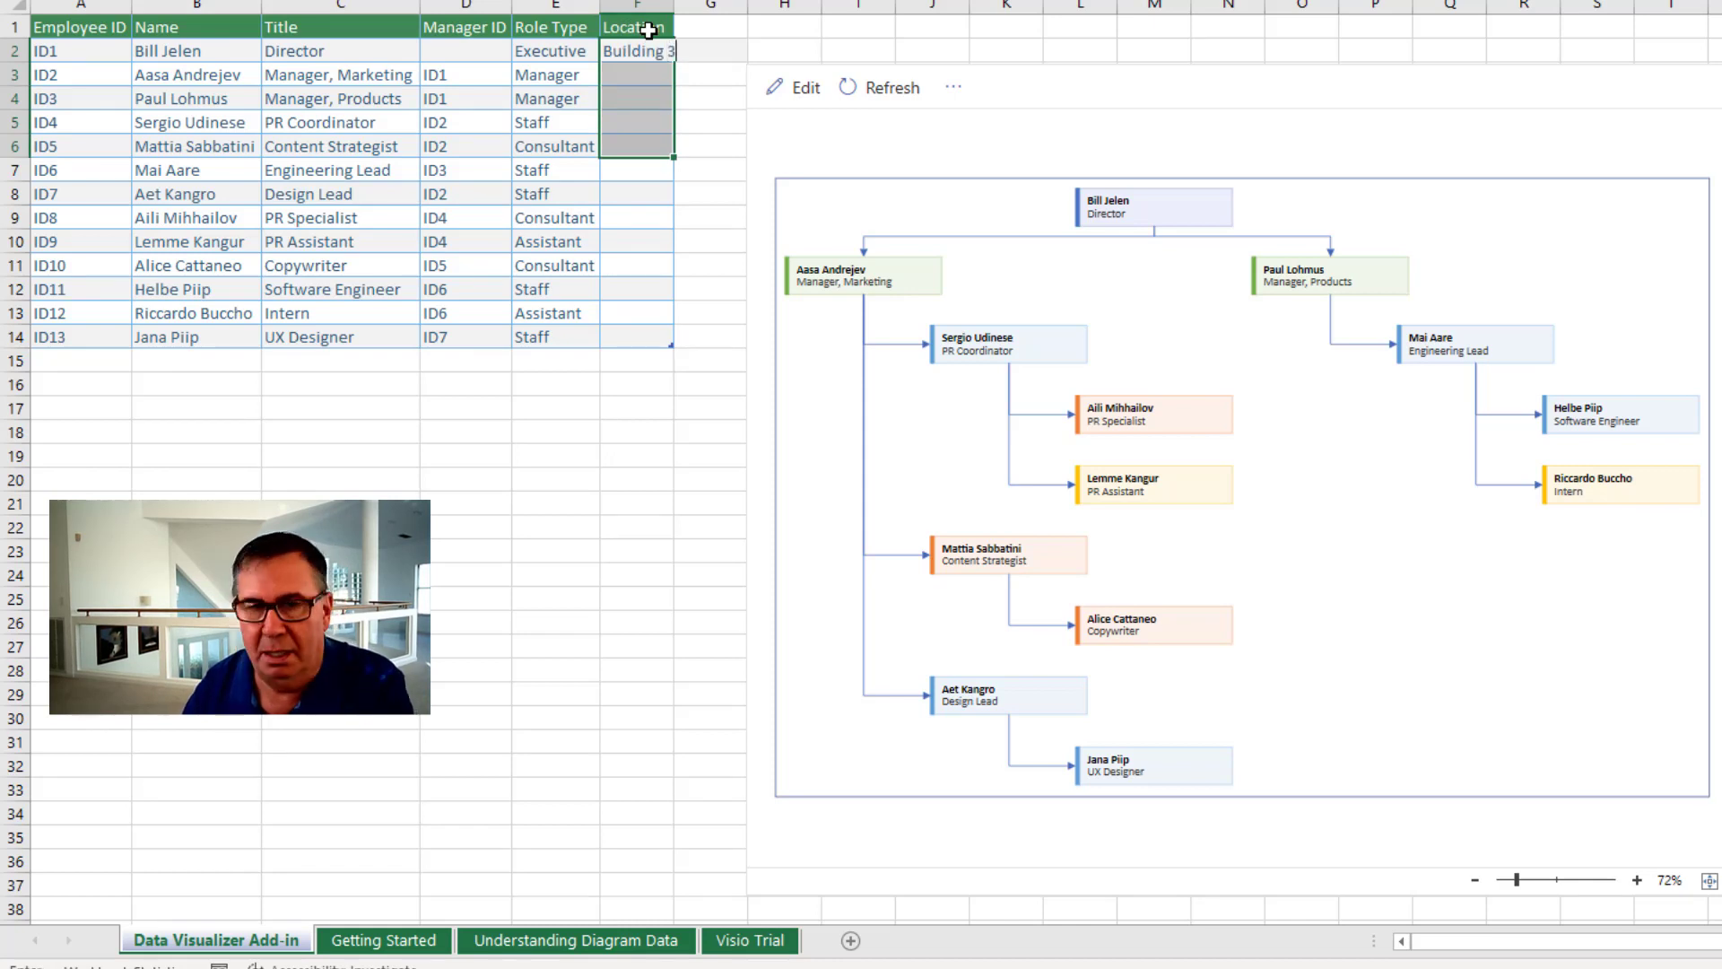
{"action": "key", "text": "ctrl+Return"}
{"action": "key", "text": "Down"}
{"action": "key", "text": "Down"}
{"action": "key", "text": "Down"}
{"action": "key", "text": "Down"}
{"action": "key", "text": "Down"}
Step: Fill Area 51 for ID6–ID10 and SCD for ID11–ID13, then refresh the org chart
{"action": "key", "text": "shift+Down"}
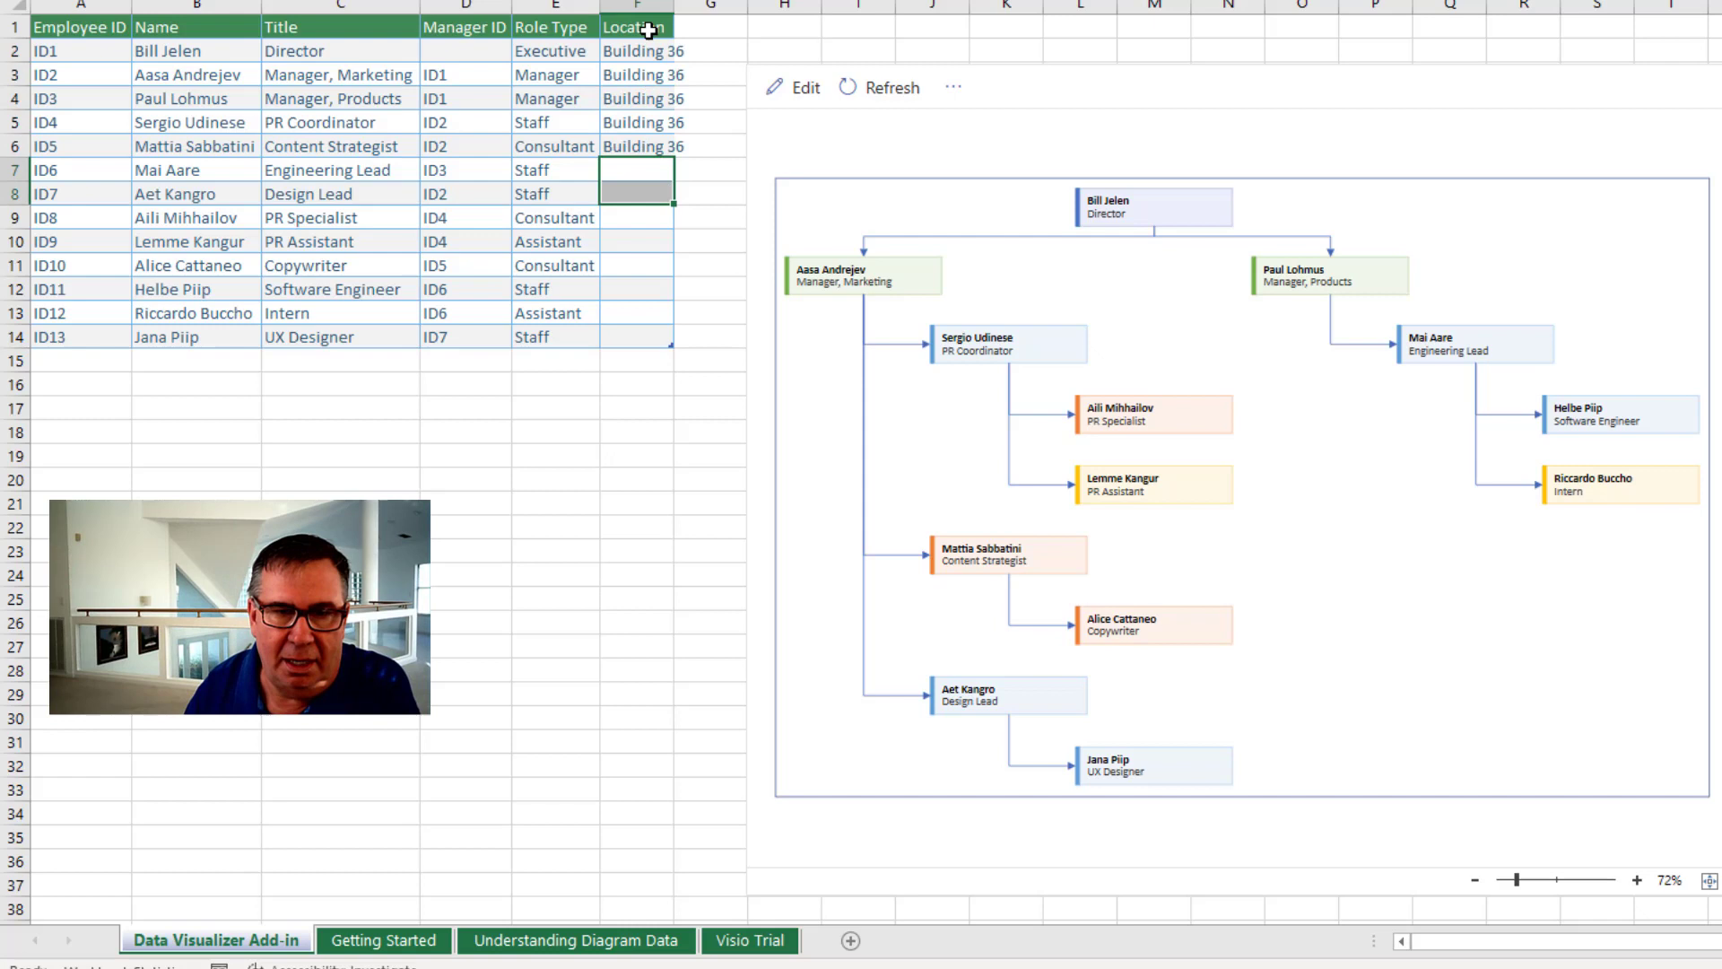
{"action": "key", "text": "shift+Down"}
{"action": "key", "text": "shift+Down"}
{"action": "key", "text": "shift+Down"}
{"action": "type", "text": "Area 51"}
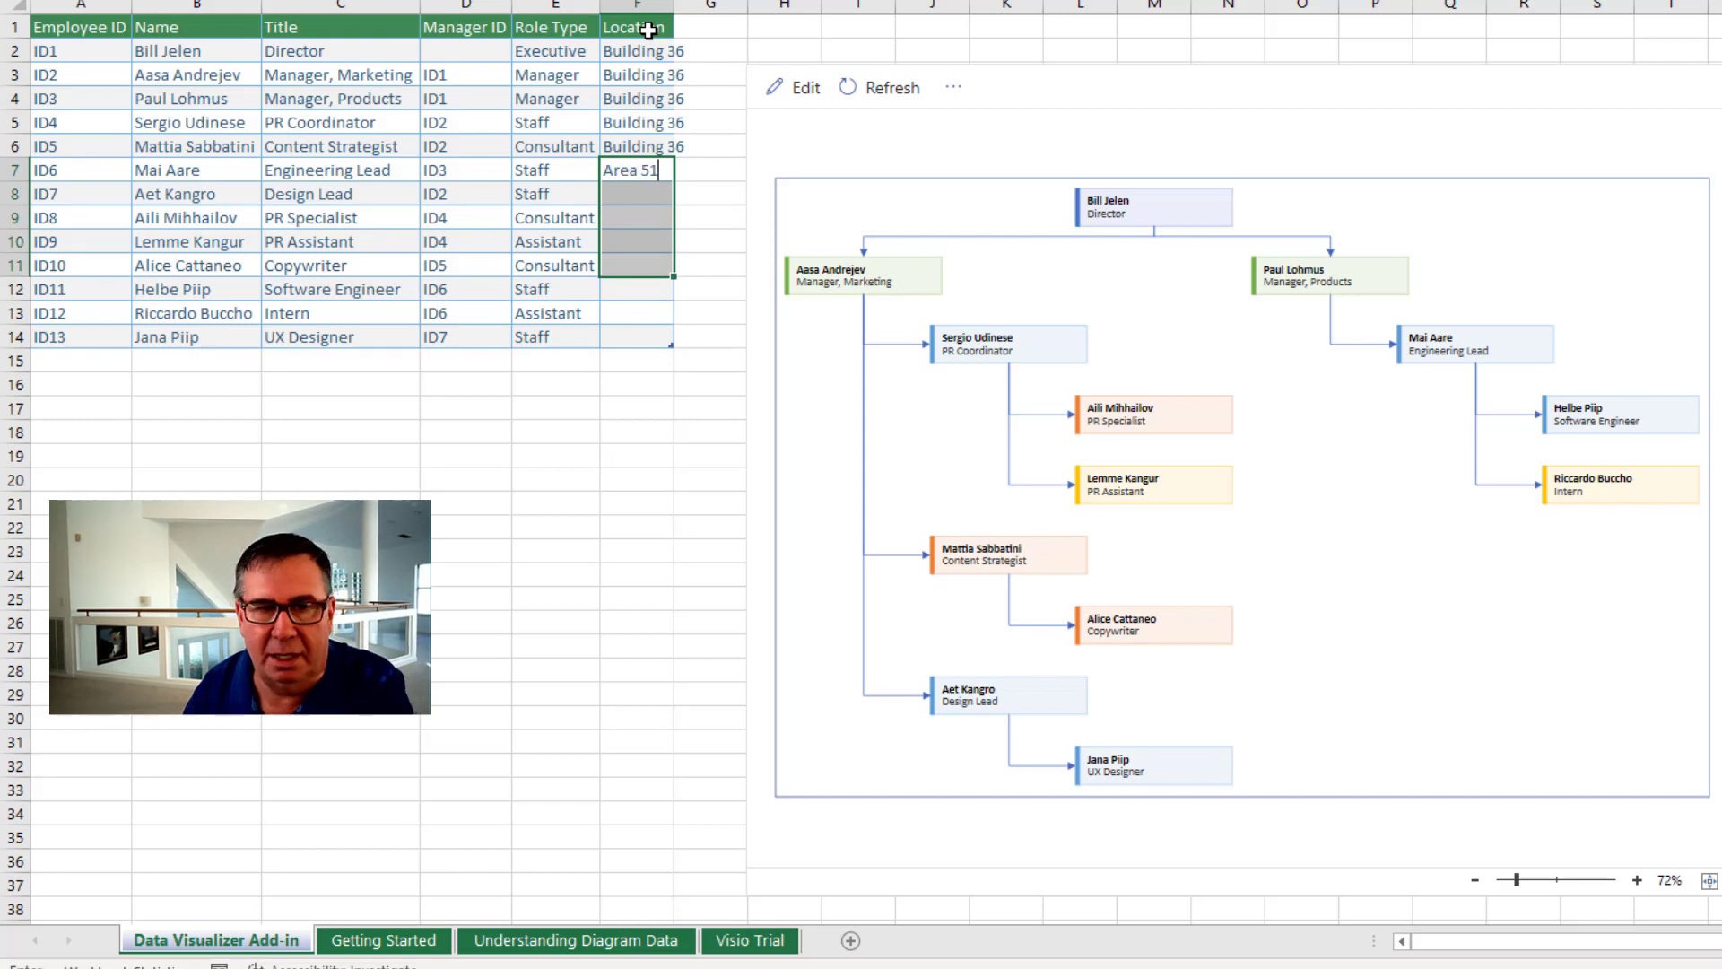
{"action": "key", "text": "ctrl+Return"}
{"action": "key", "text": "Down"}
{"action": "key", "text": "Down"}
{"action": "key", "text": "Down"}
{"action": "key", "text": "Down"}
{"action": "key", "text": "Down"}
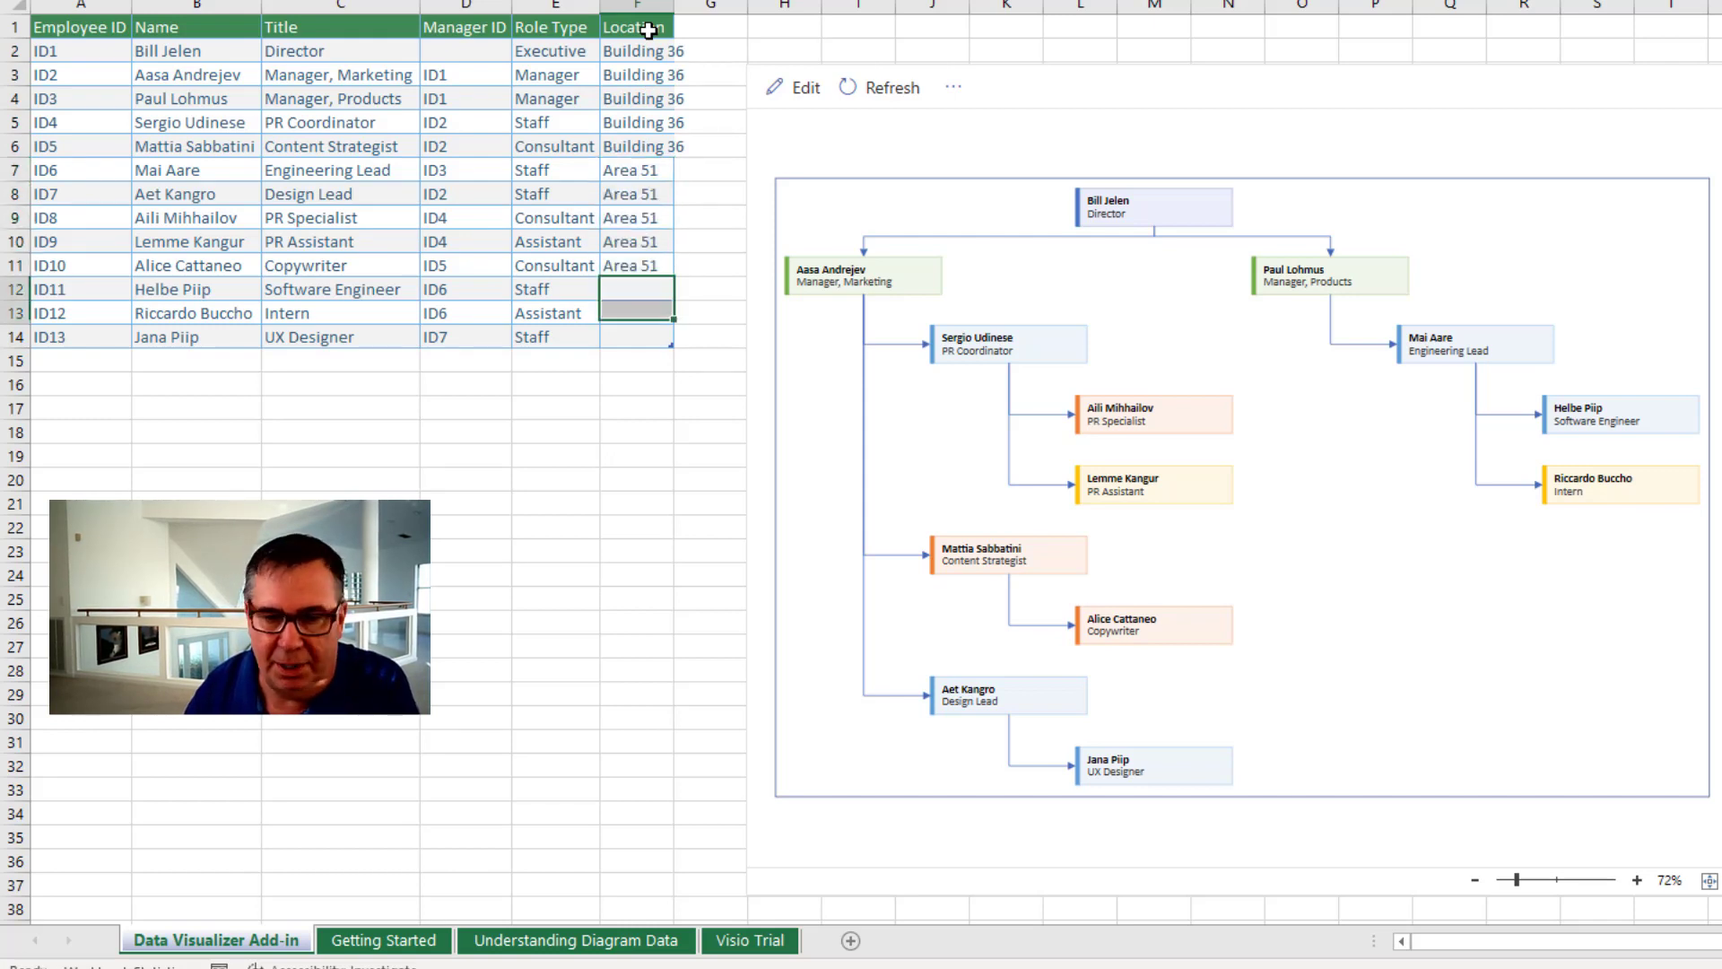
{"action": "key", "text": "shift+Down"}
{"action": "key", "text": "shift+Down"}
{"action": "key", "text": "ctrl+Return"}
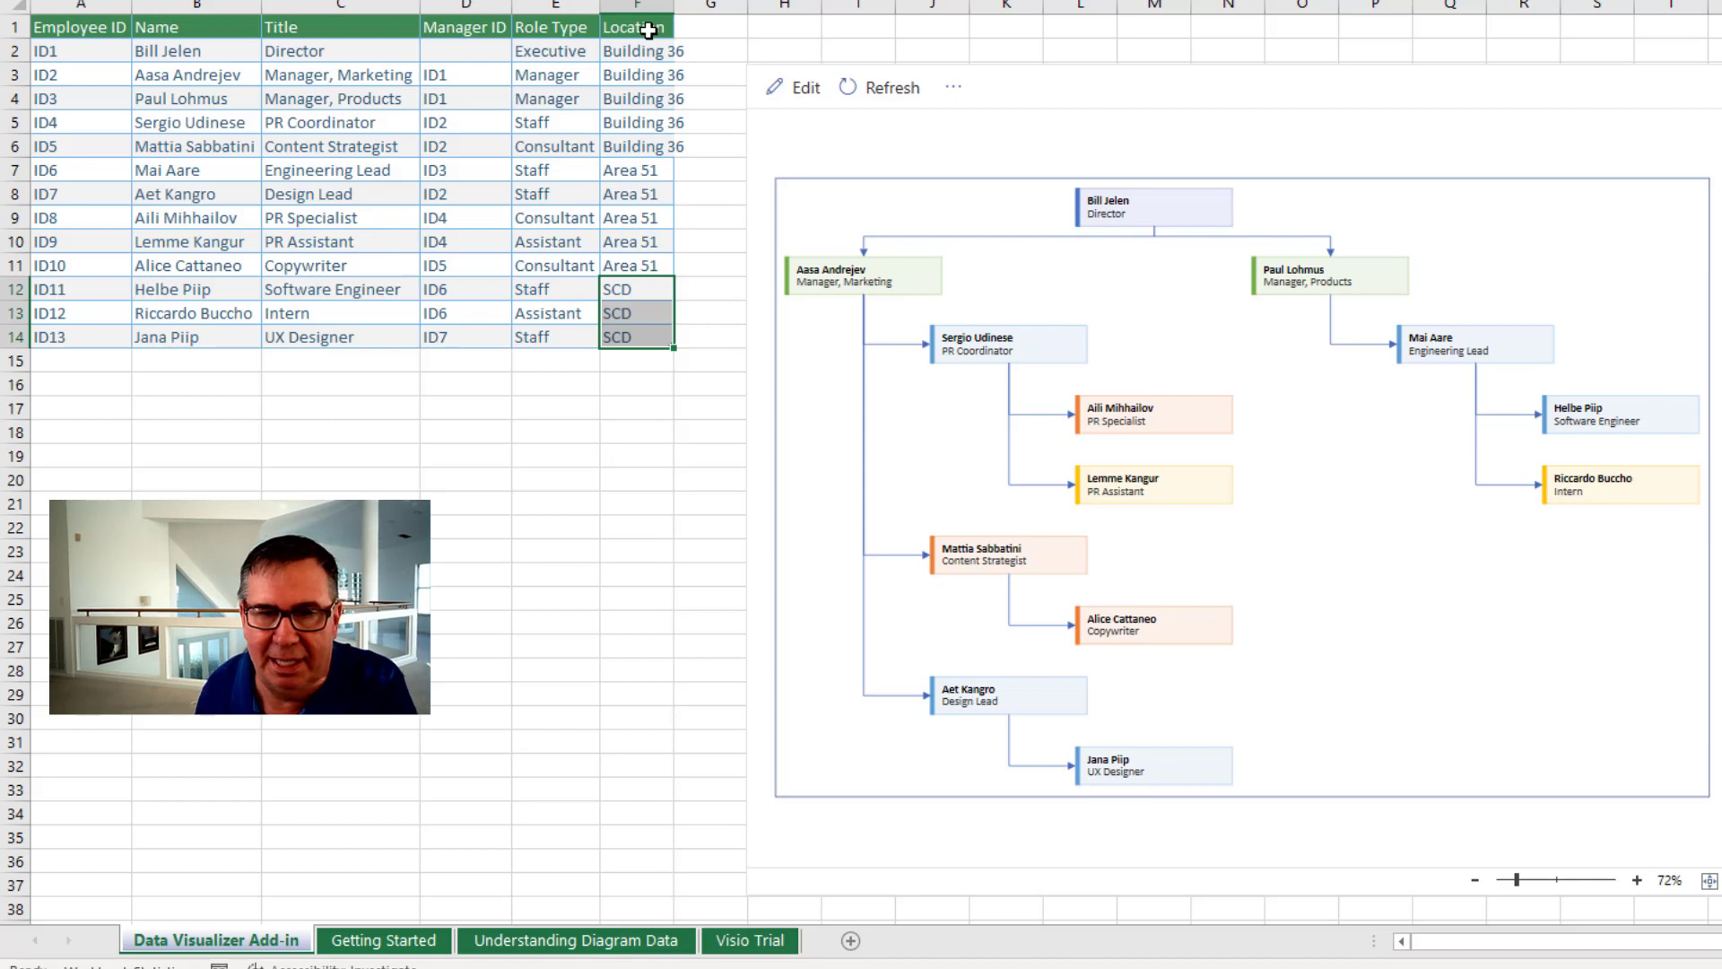
{"action": "left_click", "coordinate": [648, 60]}
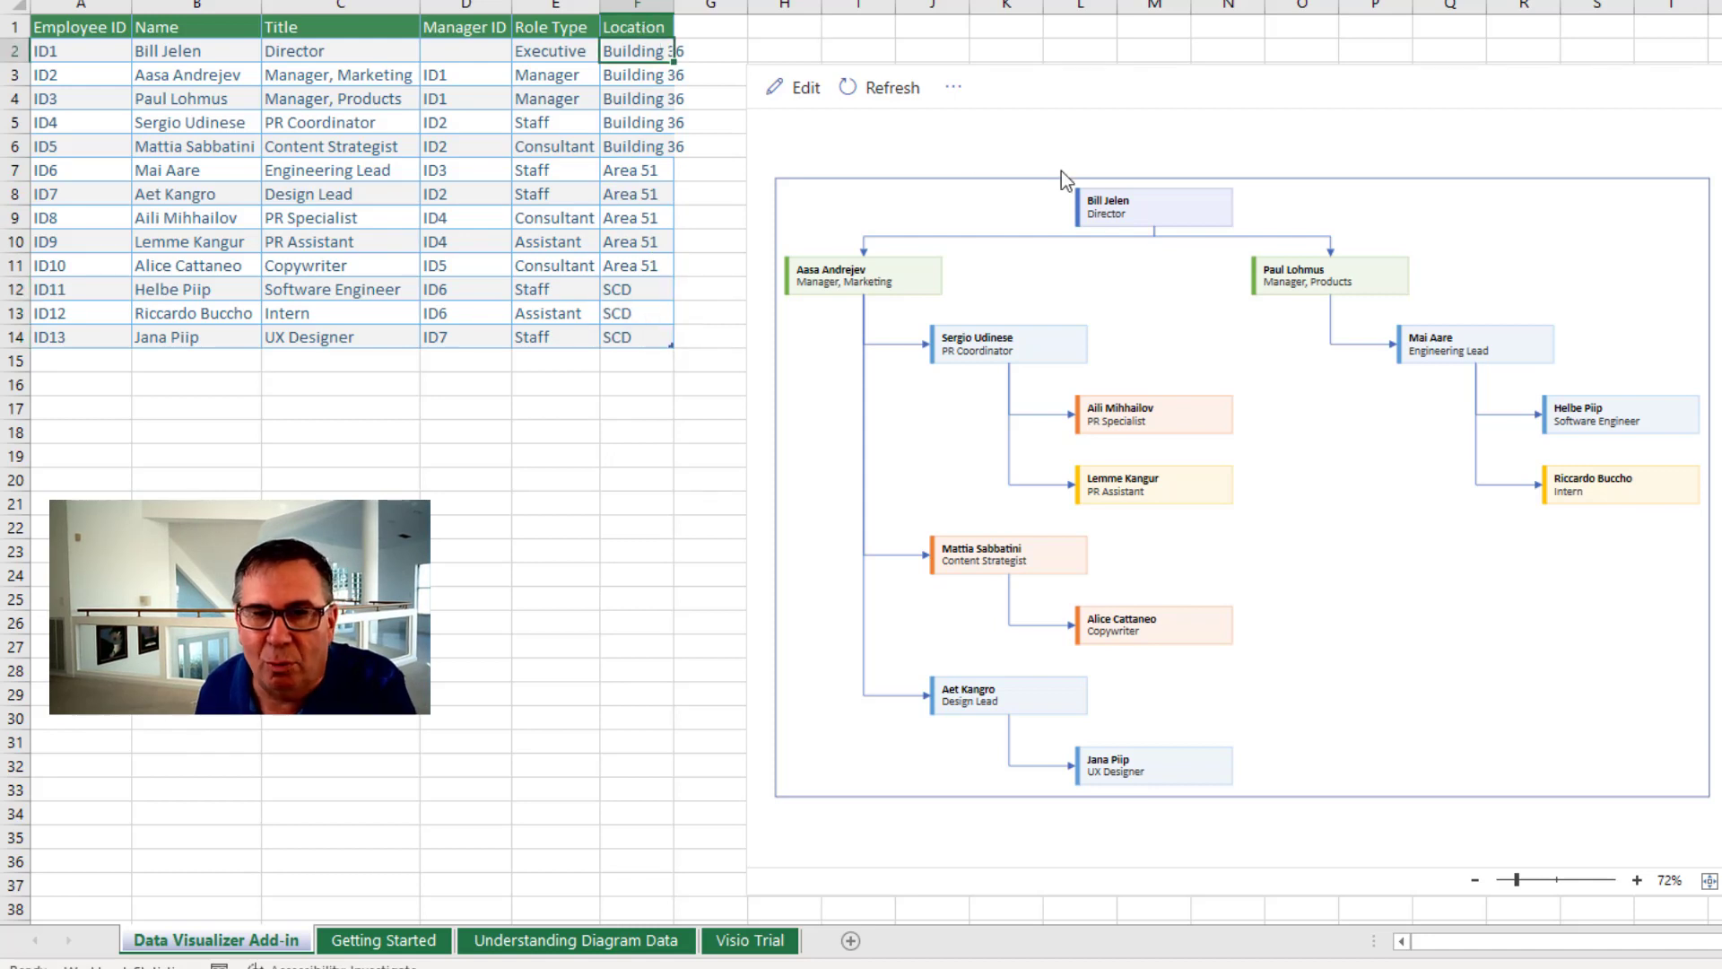
{"action": "left_click", "coordinate": [888, 93]}
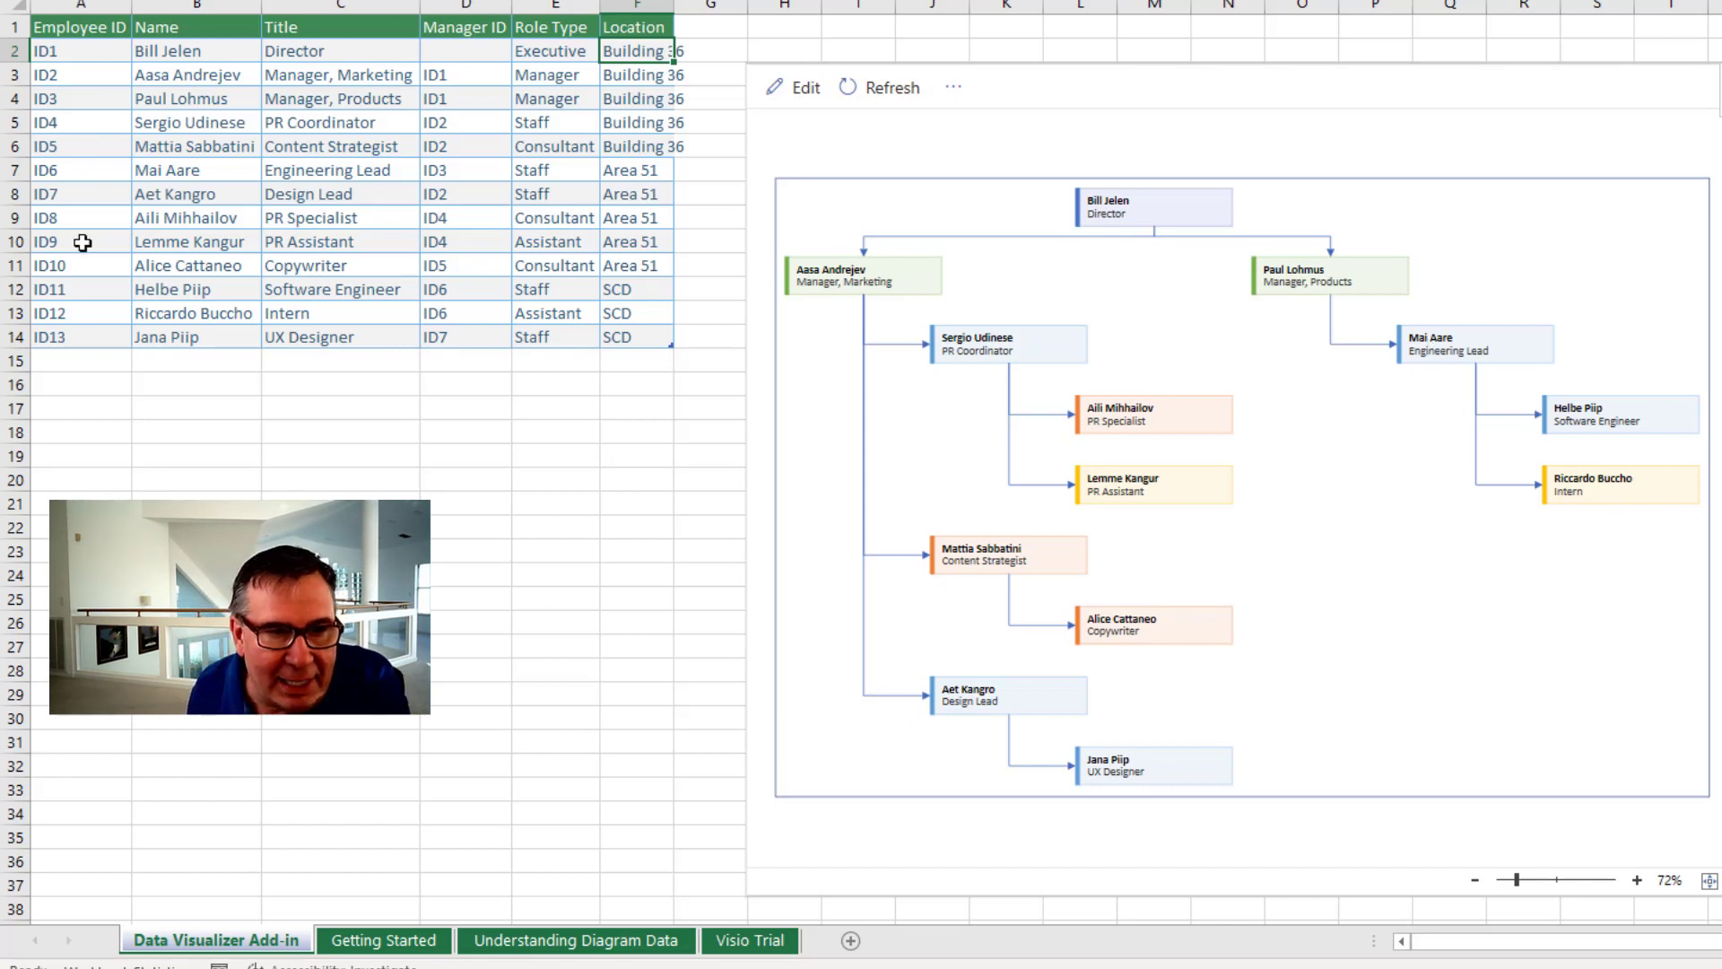
Step: Add employee IDs ID14–ID18 with the names Andy through Ed
{"action": "left_click", "coordinate": [92, 354]}
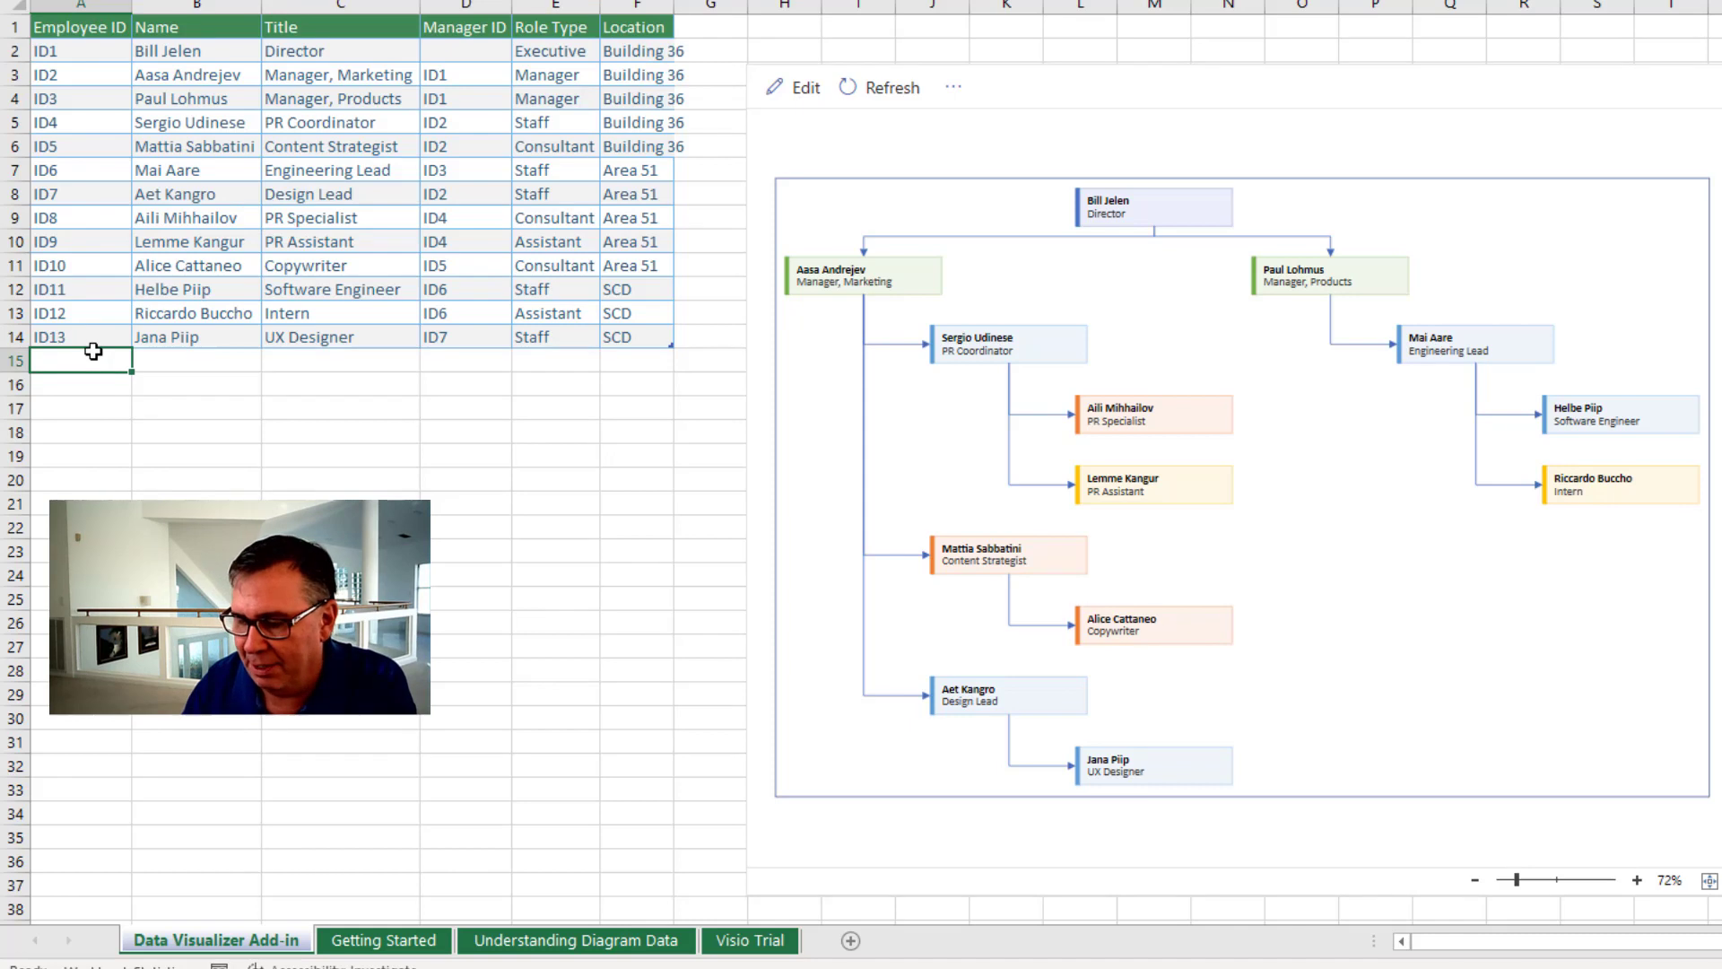
{"action": "type", "text": "ID14"}
{"action": "key", "text": "Return"}
{"action": "left_click", "coordinate": [93, 354]}
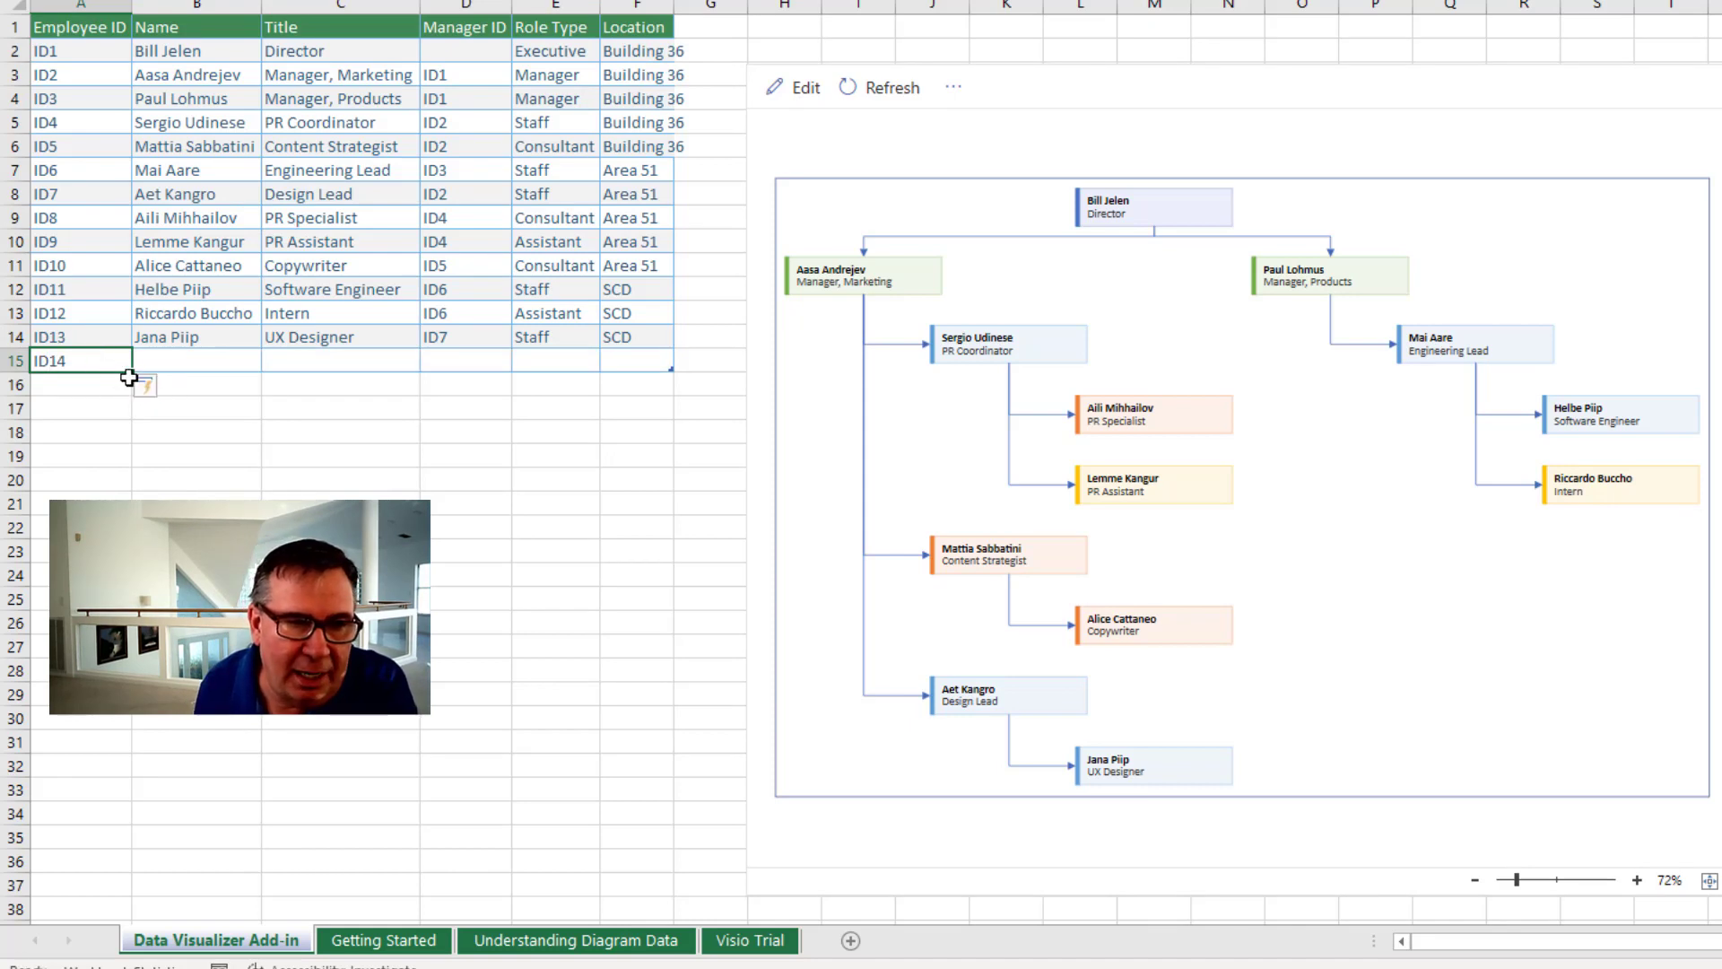
{"action": "left_click_drag", "start_coordinate": [130, 374], "coordinate": [129, 455]}
{"action": "left_click", "coordinate": [185, 365]}
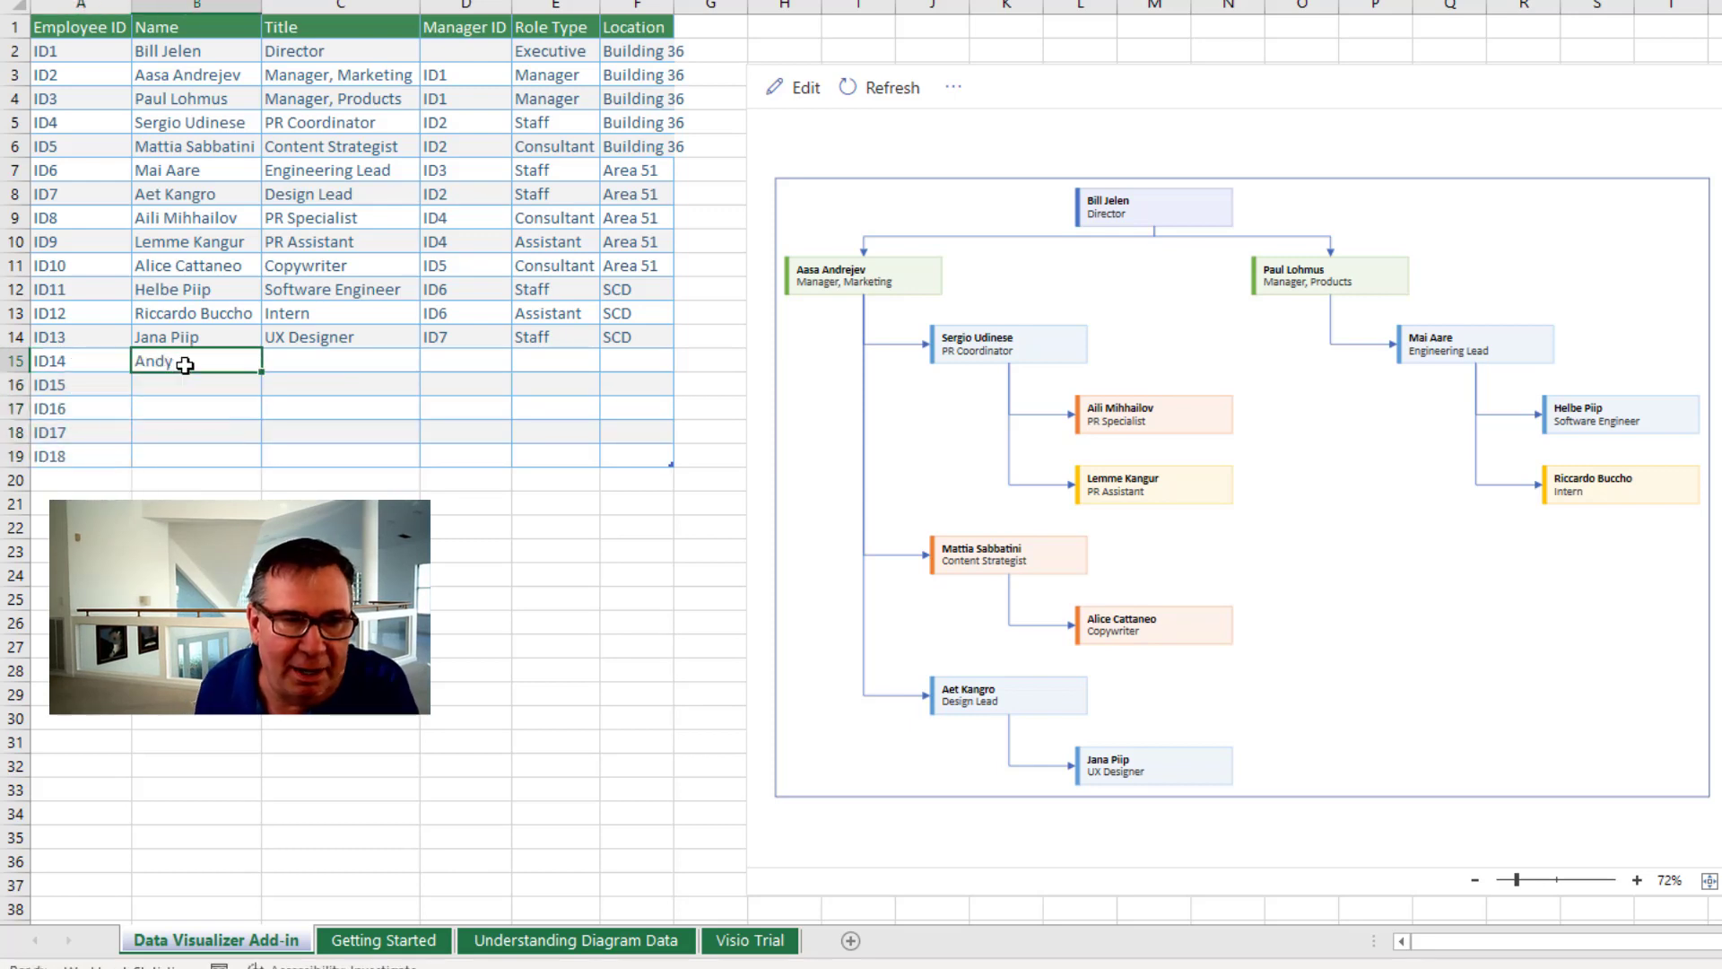
{"action": "left_click_drag", "start_coordinate": [264, 370], "coordinate": [269, 458]}
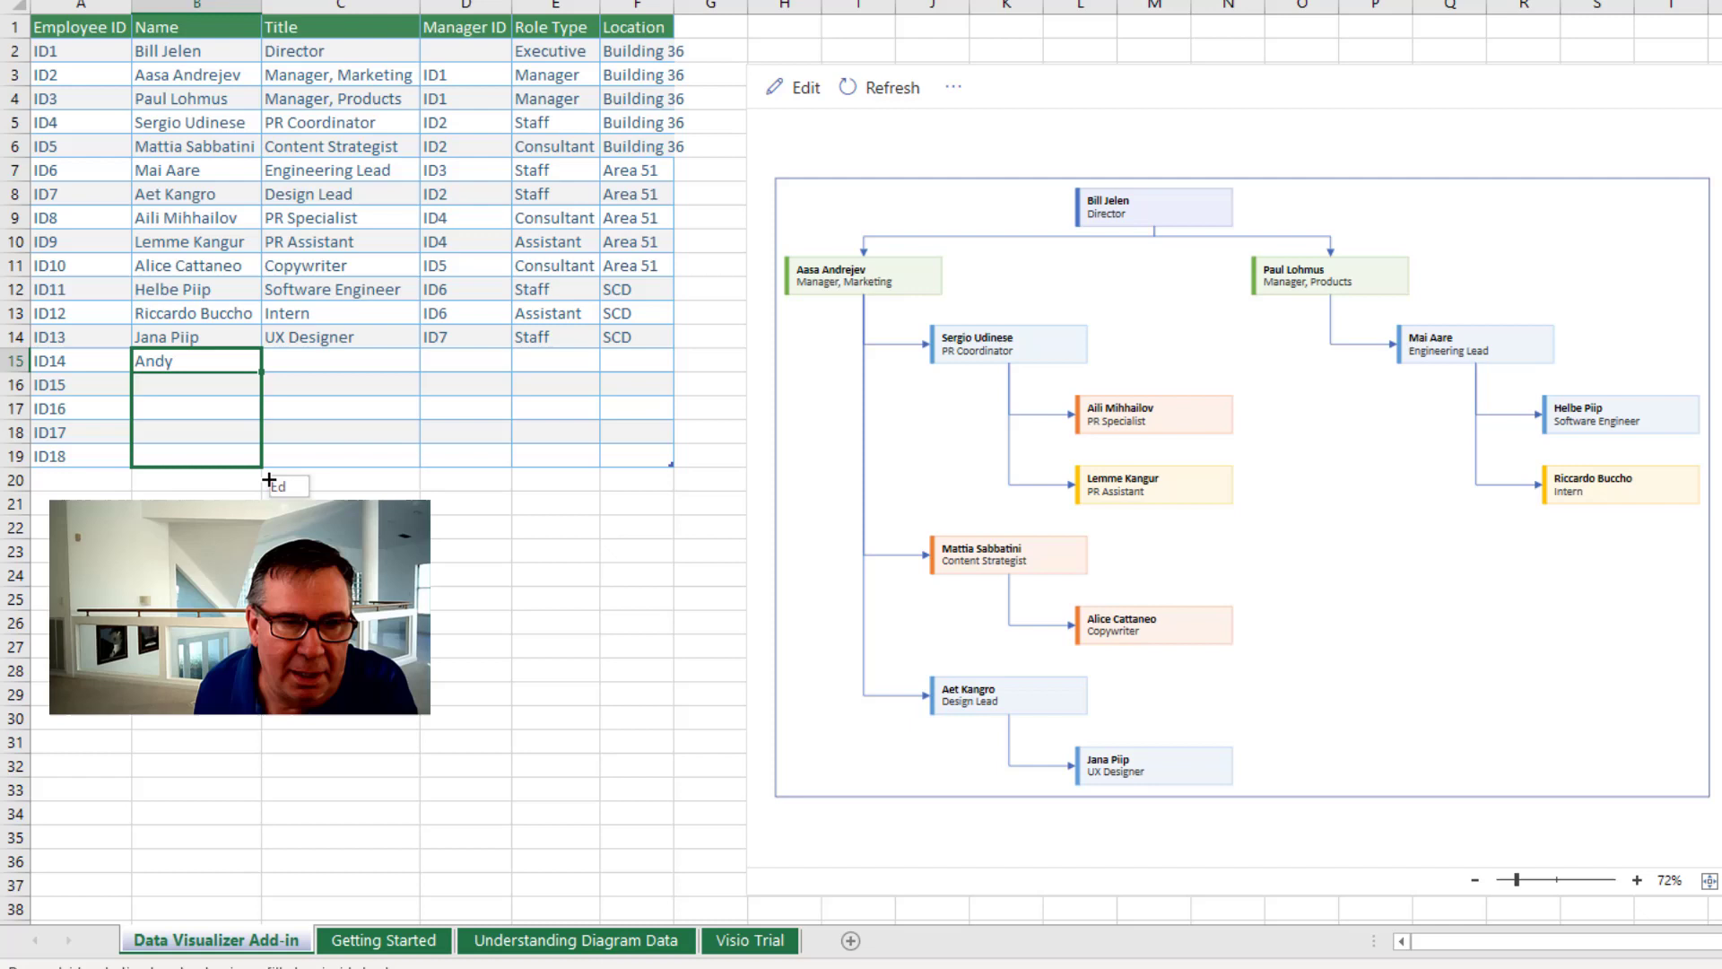
Step: Fill Compositers, manager ID6, role Staff and location MD into the five new rows
{"action": "left_click_drag", "start_coordinate": [297, 361], "coordinate": [312, 459]}
{"action": "type", "text": "Compositers"}
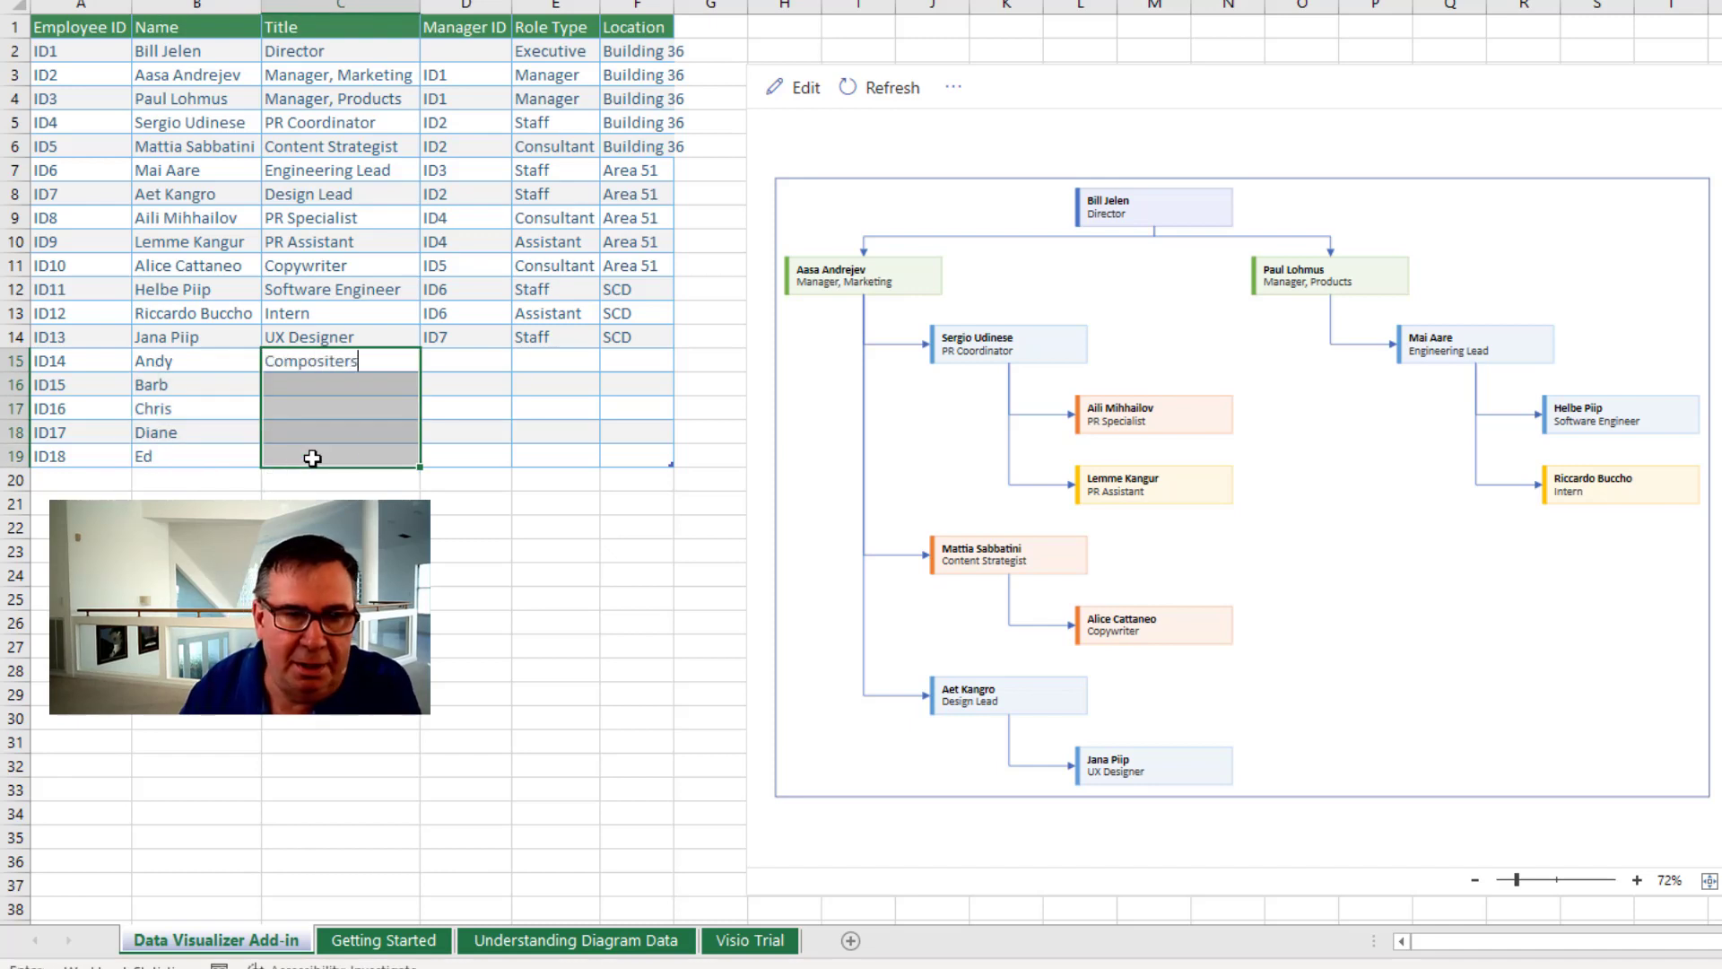
{"action": "key", "text": "ctrl+Return"}
{"action": "key", "text": "Right"}
{"action": "key", "text": "shift+Down"}
{"action": "key", "text": "shift+Down"}
{"action": "key", "text": "shift+Down"}
{"action": "key", "text": "shift+Down"}
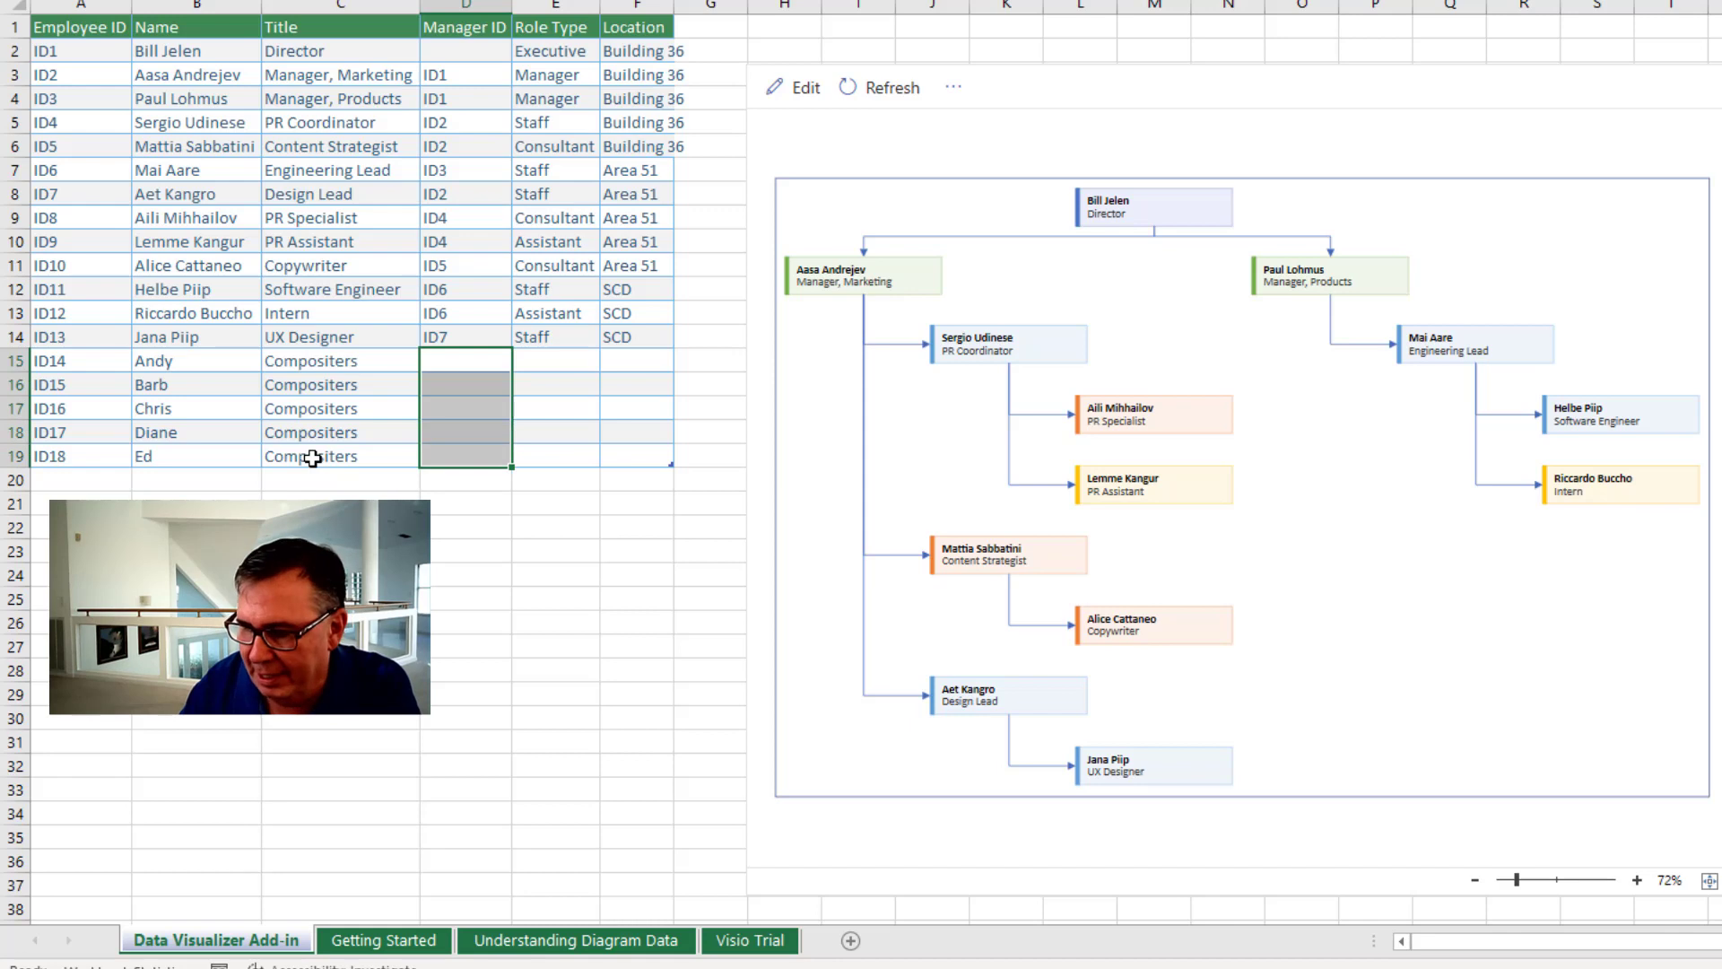
{"action": "key", "text": "ctrl+Return"}
{"action": "key", "text": "Right"}
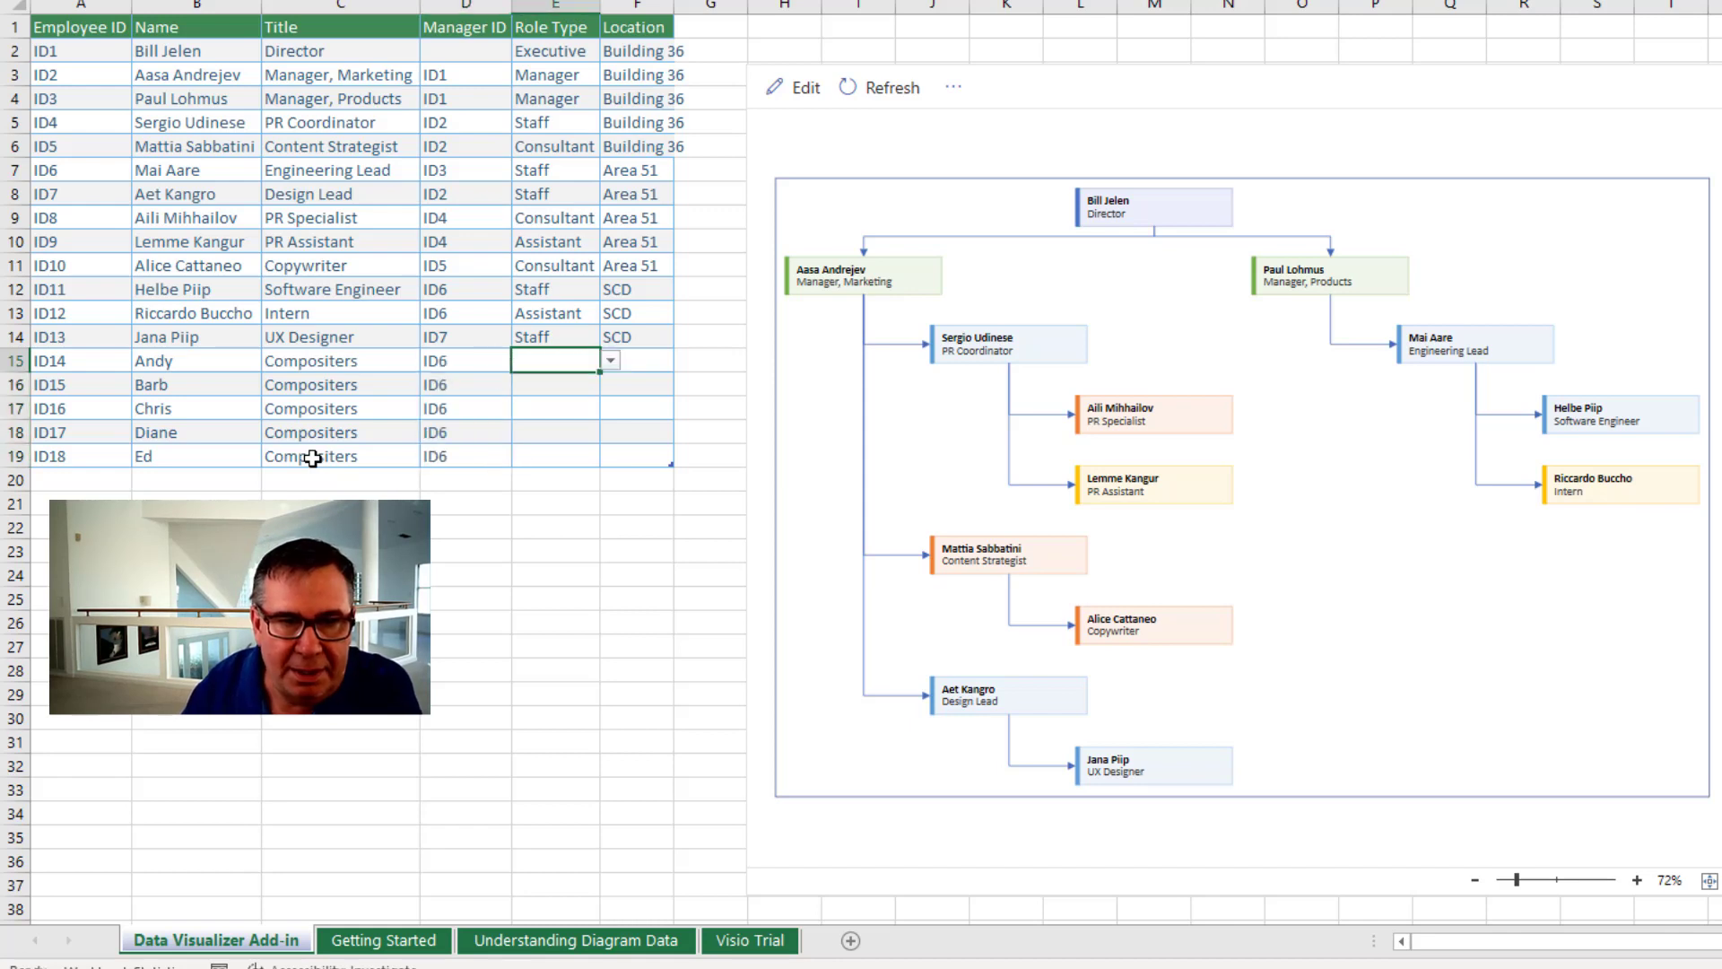
{"action": "key", "text": "shift+Down"}
{"action": "key", "text": "shift+Down"}
{"action": "key", "text": "shift+Down"}
{"action": "key", "text": "shift+Down"}
{"action": "type", "text": "Staff"}
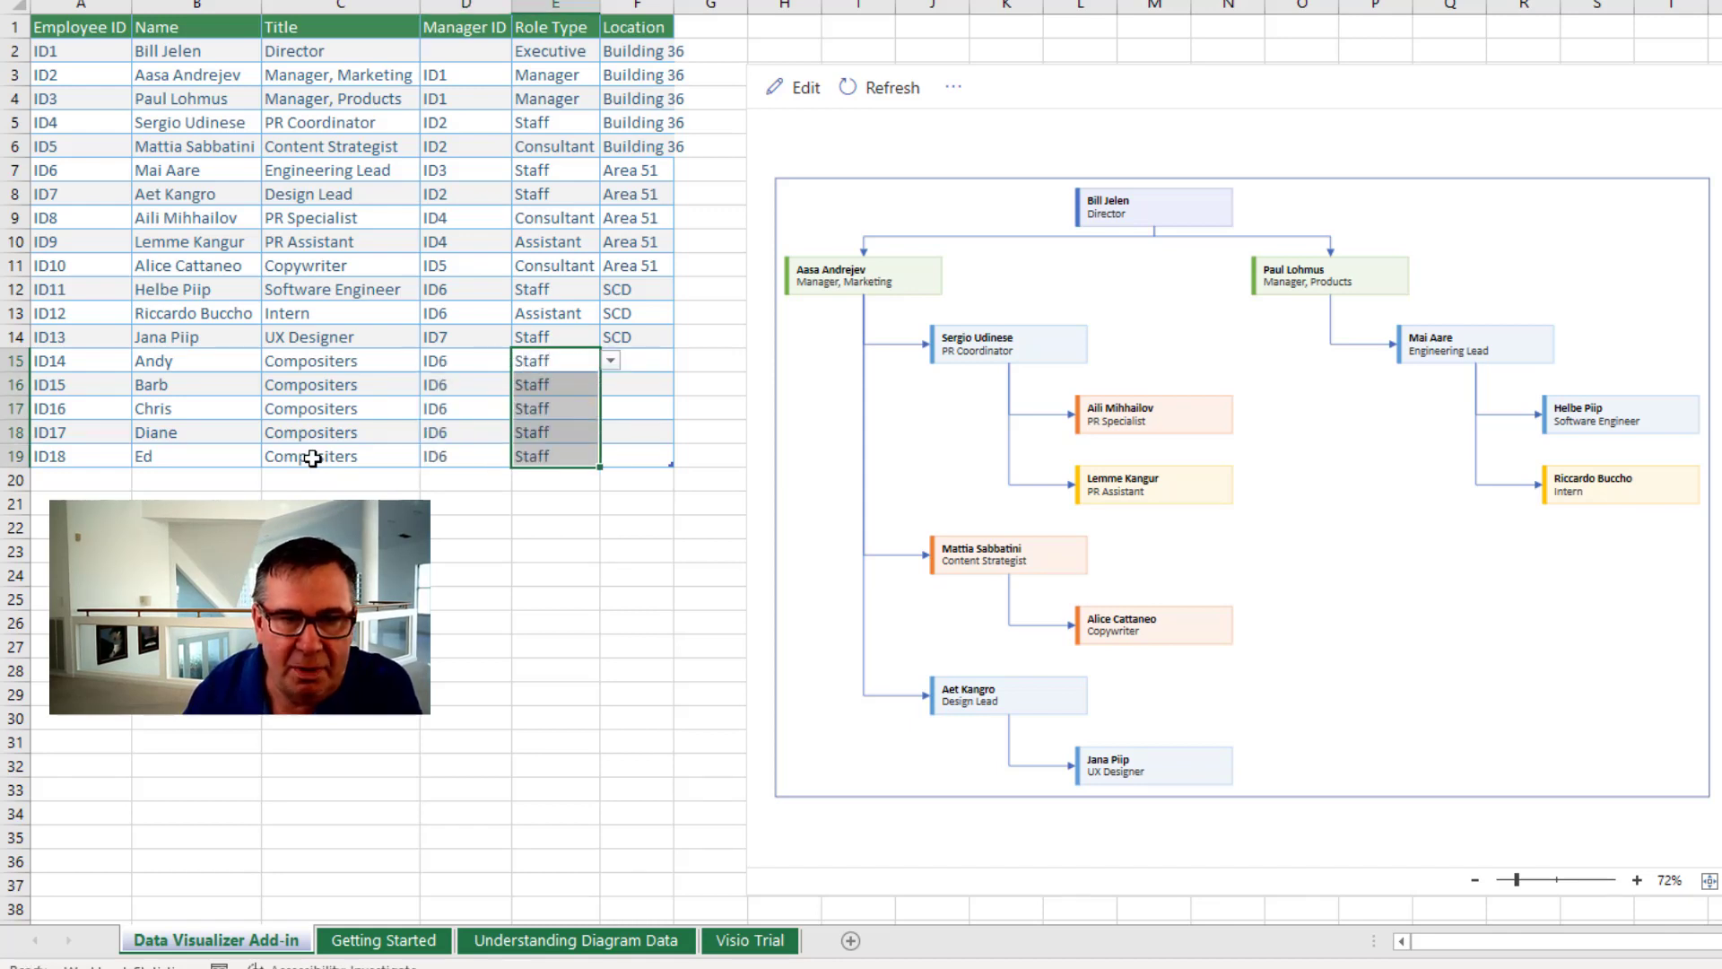
{"action": "key", "text": "ctrl+Return"}
{"action": "key", "text": "Right"}
{"action": "key", "text": "shift+Down"}
{"action": "key", "text": "shift+Down"}
{"action": "key", "text": "shift+Down"}
{"action": "key", "text": "shift+Down"}
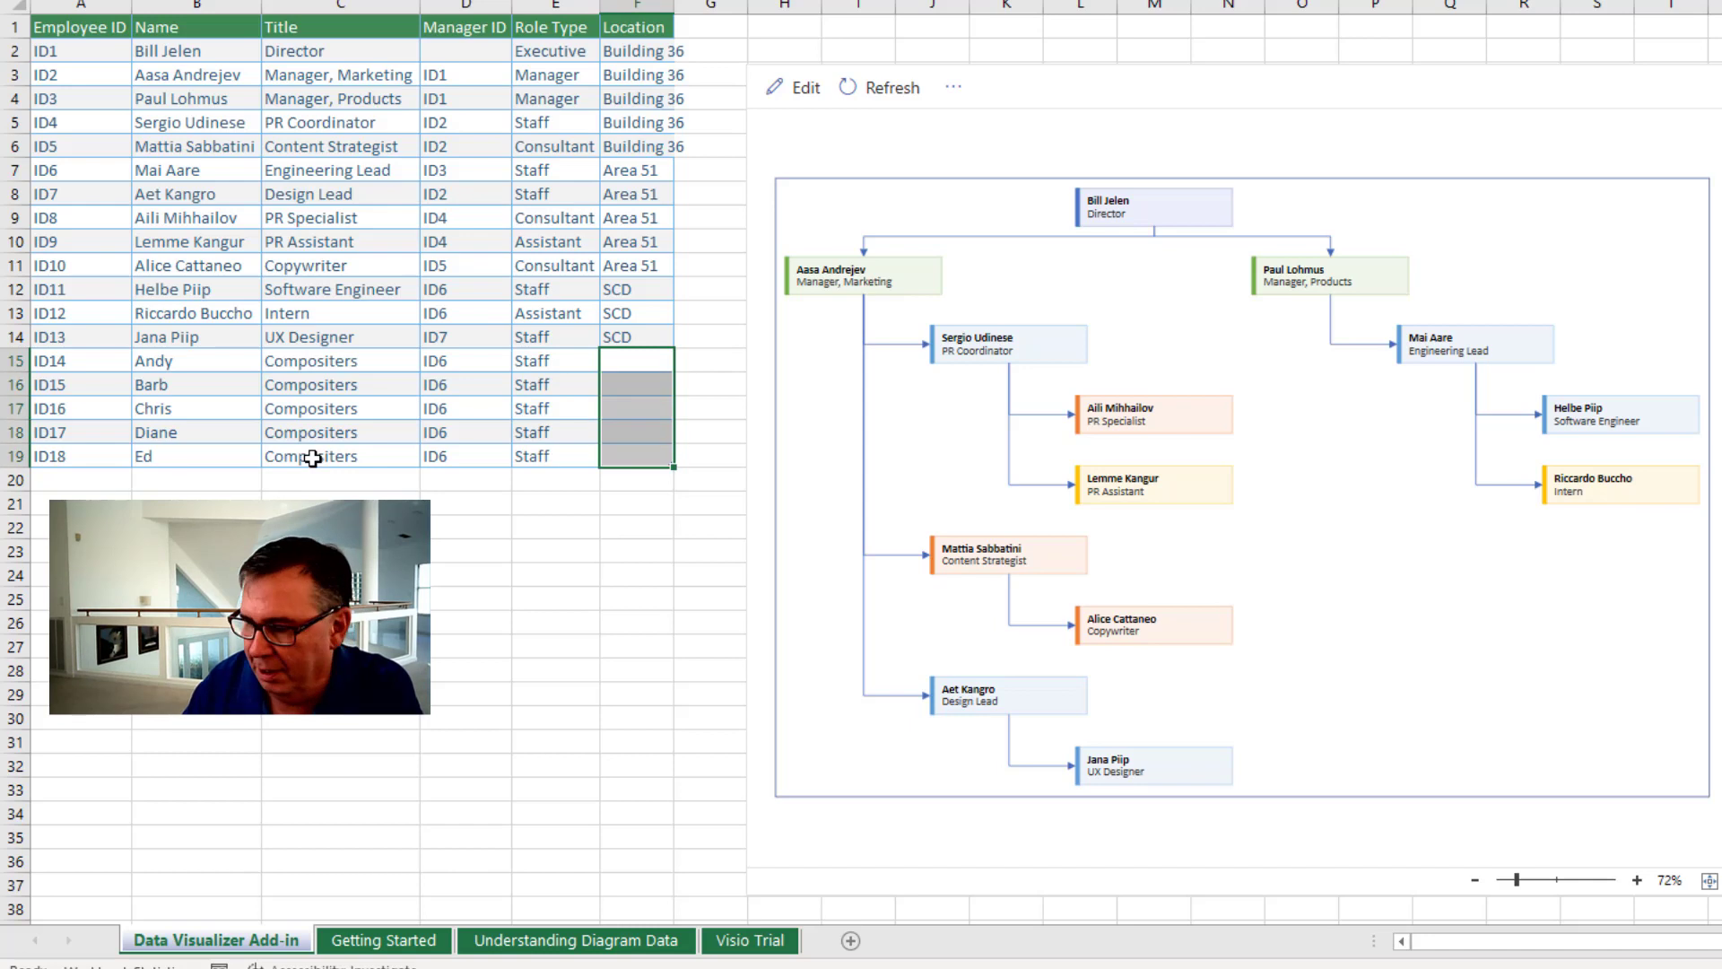
{"action": "type", "text": "MD"}
{"action": "key", "text": "ctrl+Return"}
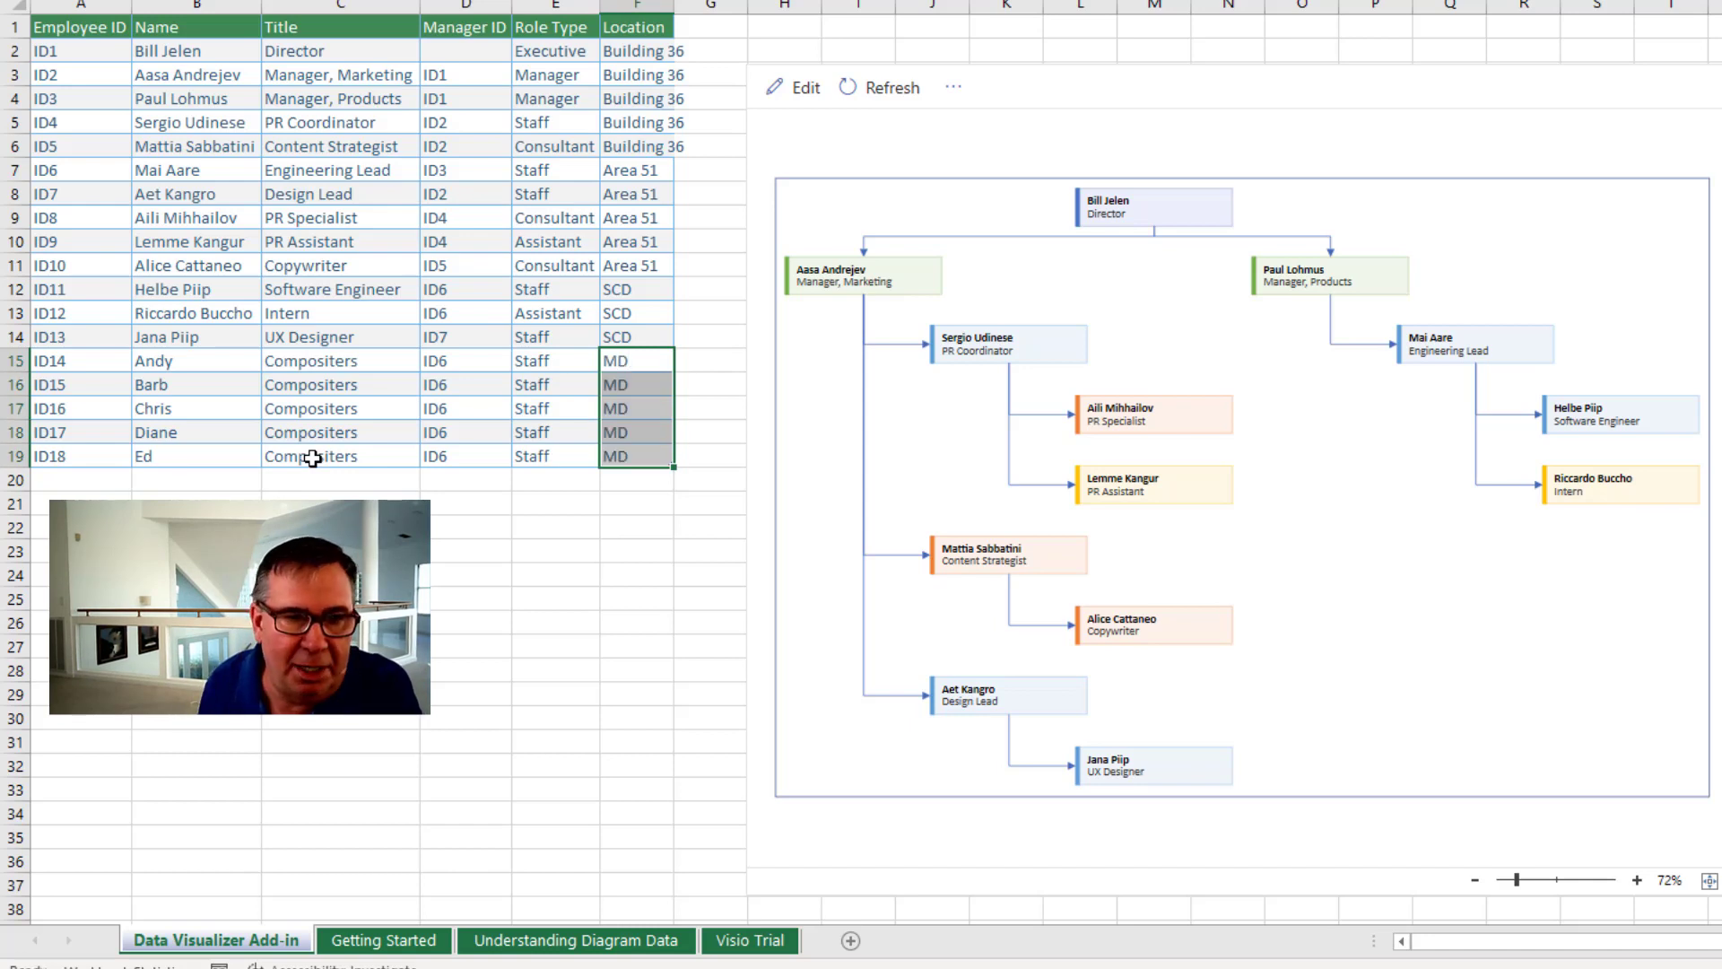
Step: Refresh the diagram so Andy, Barb, Chris, Diane and Ed appear under Mai Aare
{"action": "left_click", "coordinate": [877, 86]}
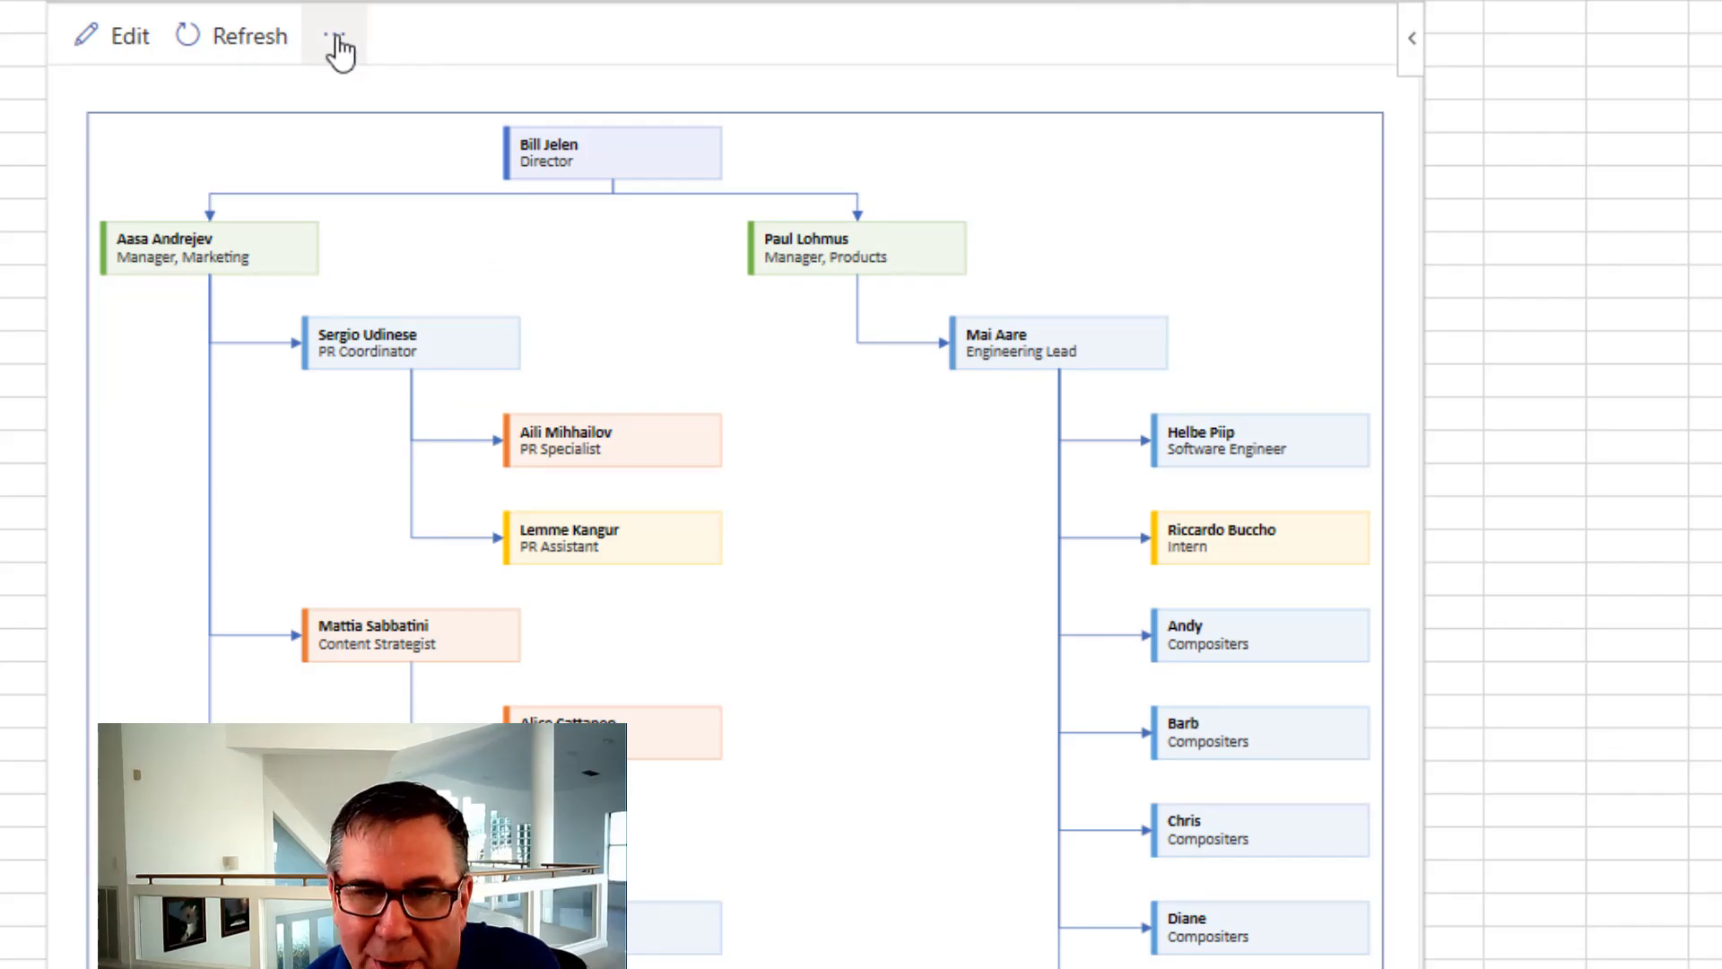
Step: Open the Excel org chart in Visio for the web as Drawing 3
{"action": "left_click", "coordinate": [337, 44]}
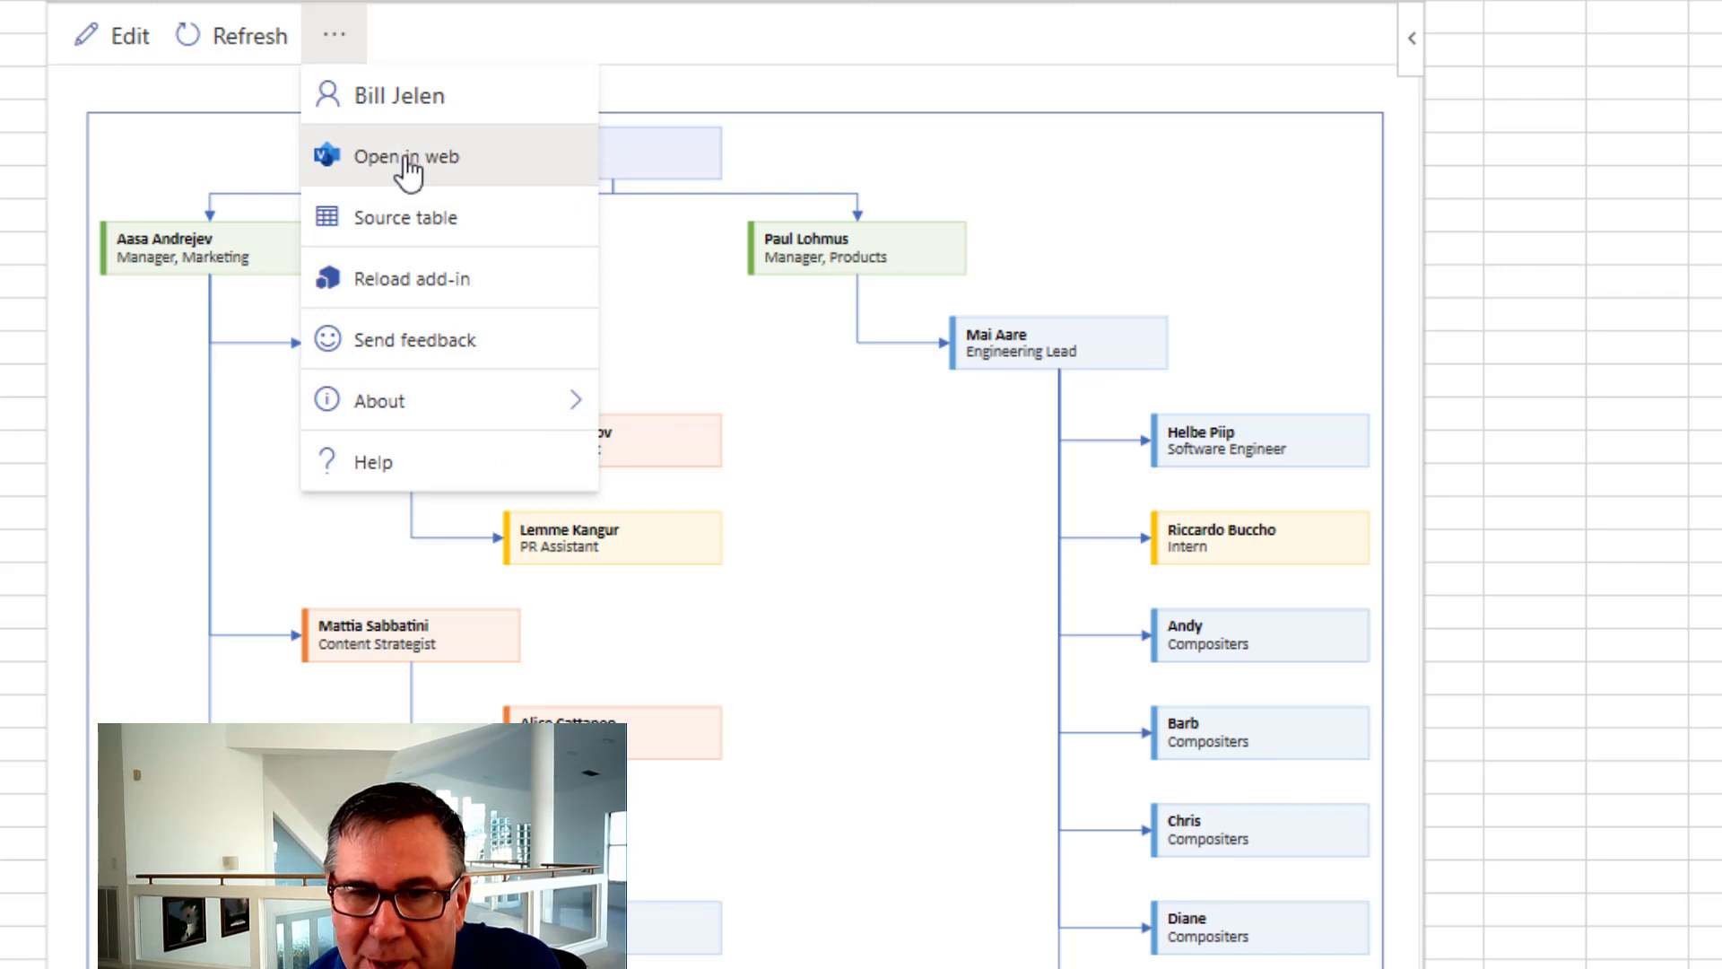
{"action": "left_click", "coordinate": [405, 159]}
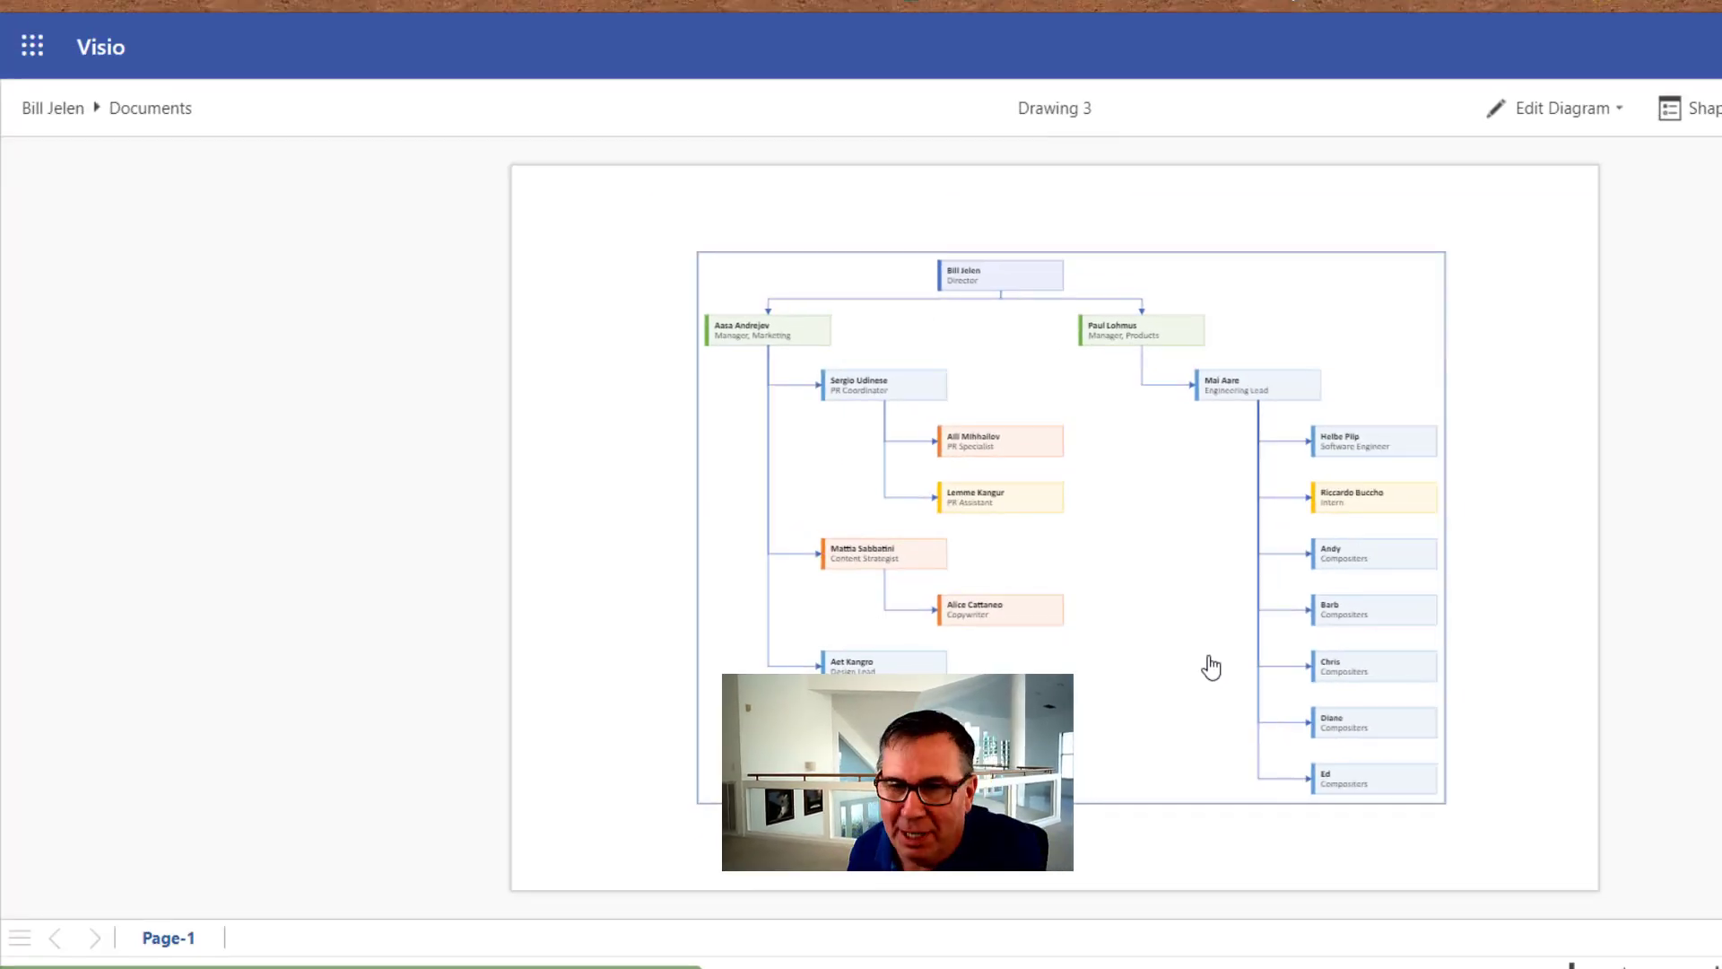
Step: Display Mai Aare's shape data, then open and close the Share dialog
{"action": "left_click", "coordinate": [1248, 383]}
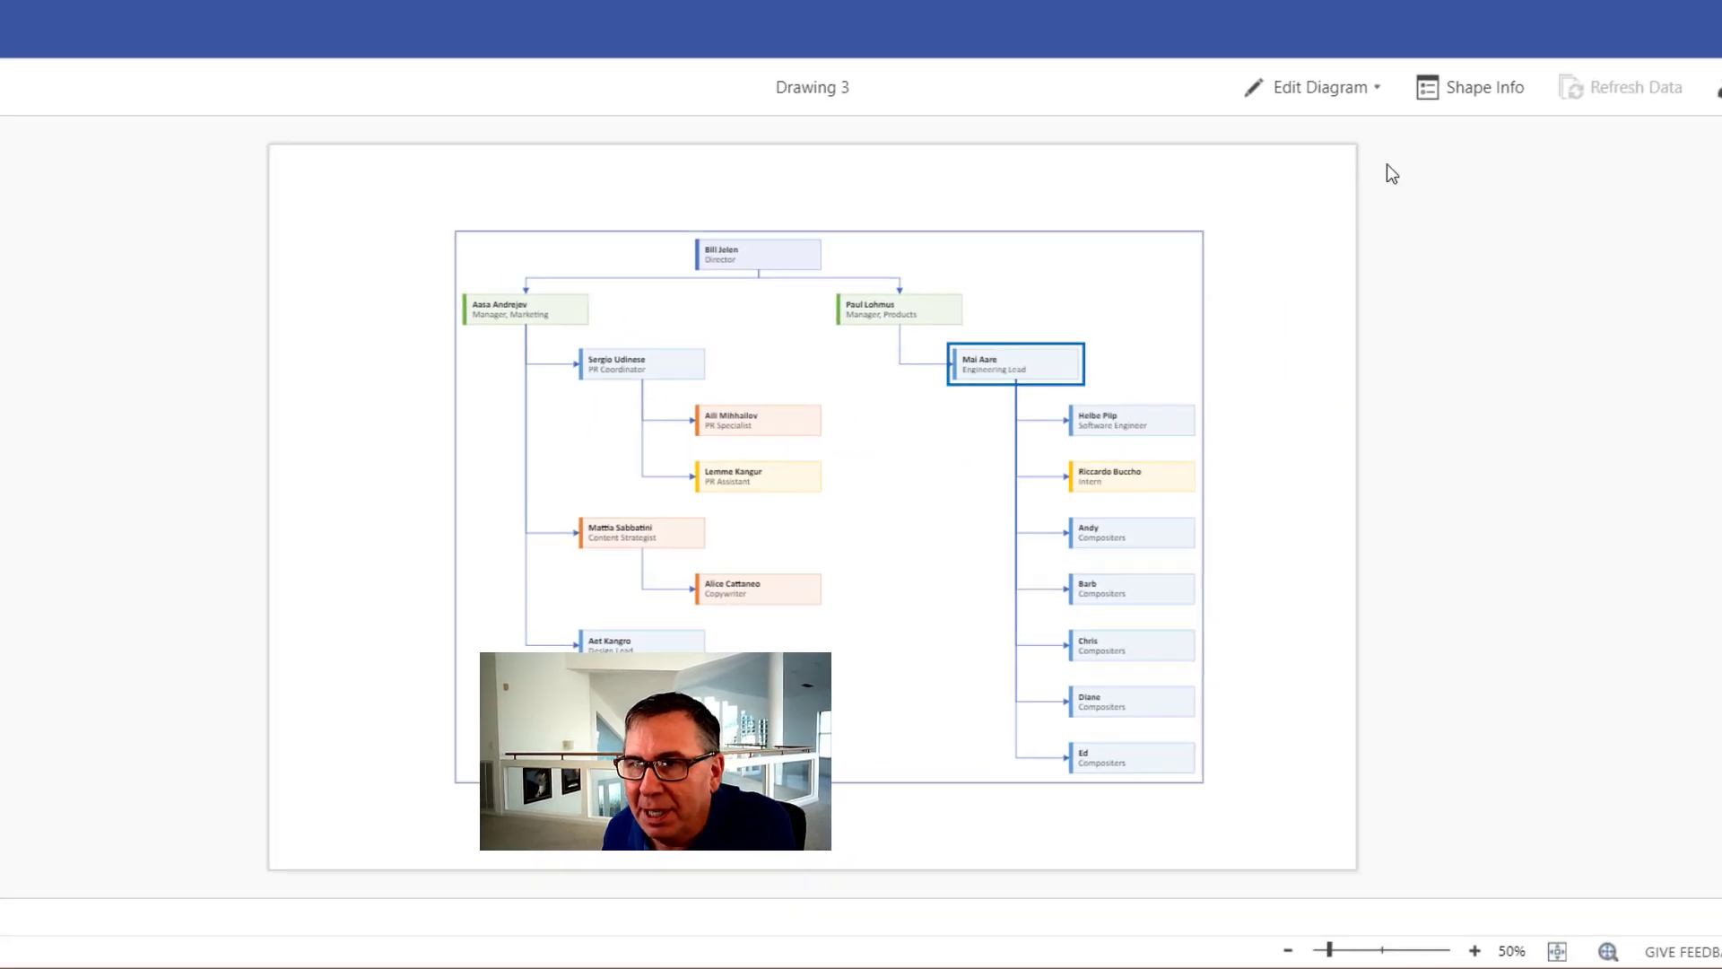
{"action": "left_click", "coordinate": [1311, 75]}
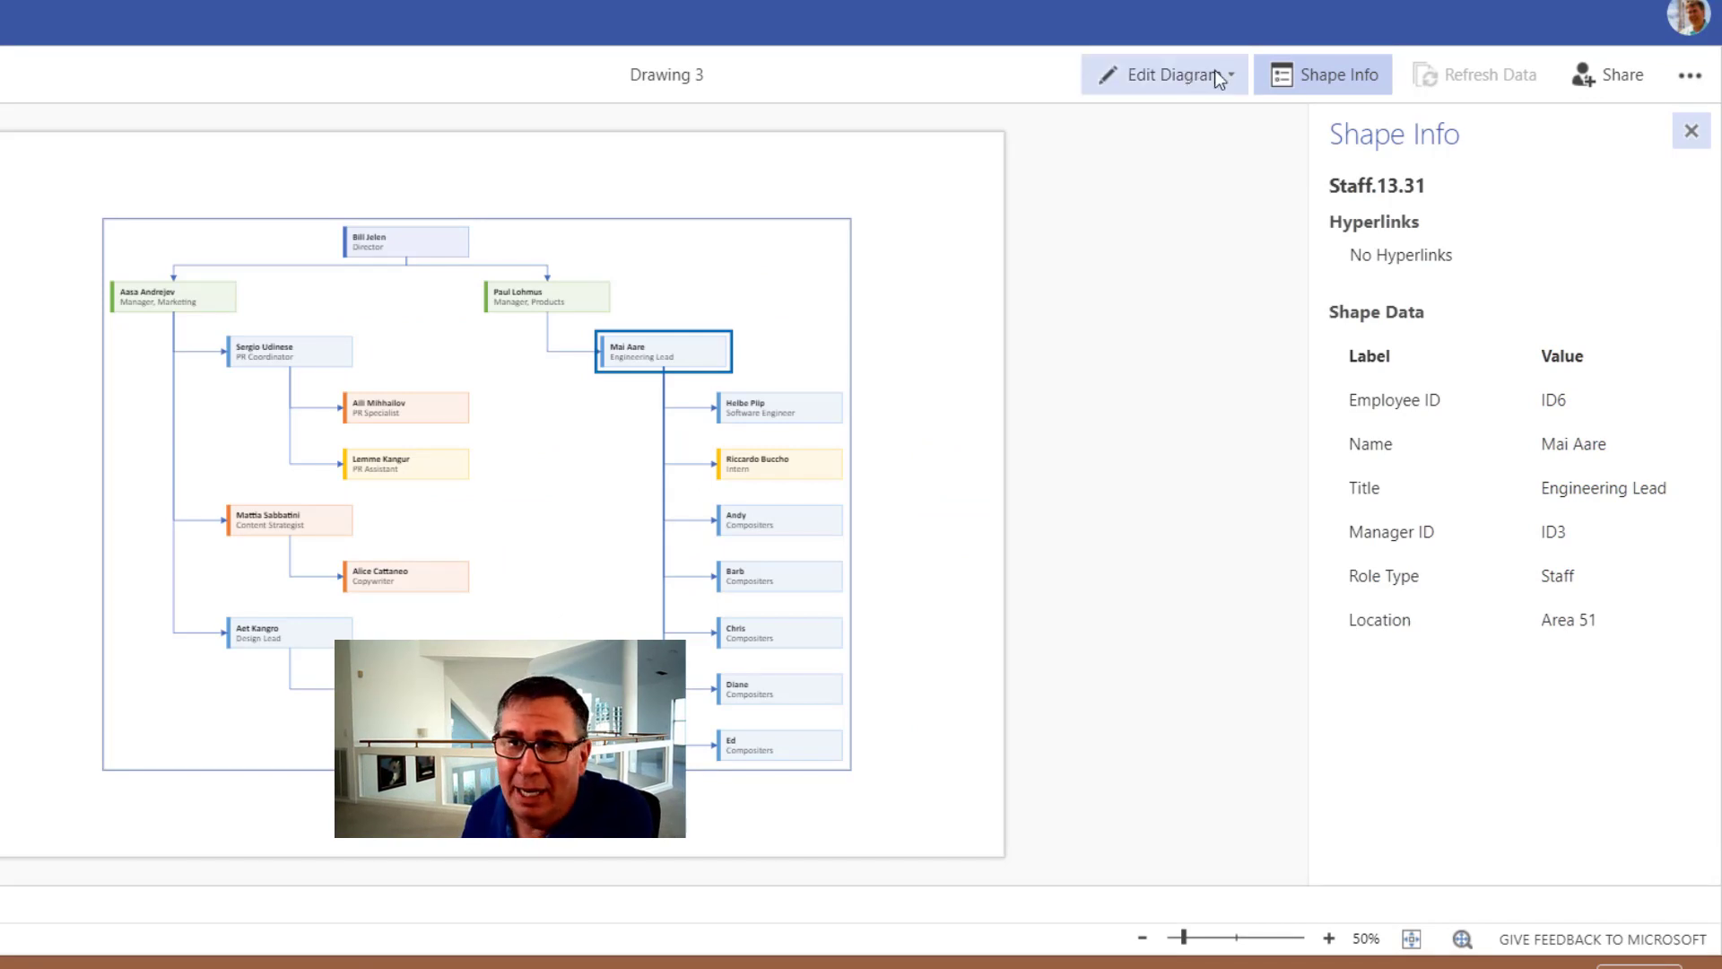
{"action": "left_click", "coordinate": [1629, 73]}
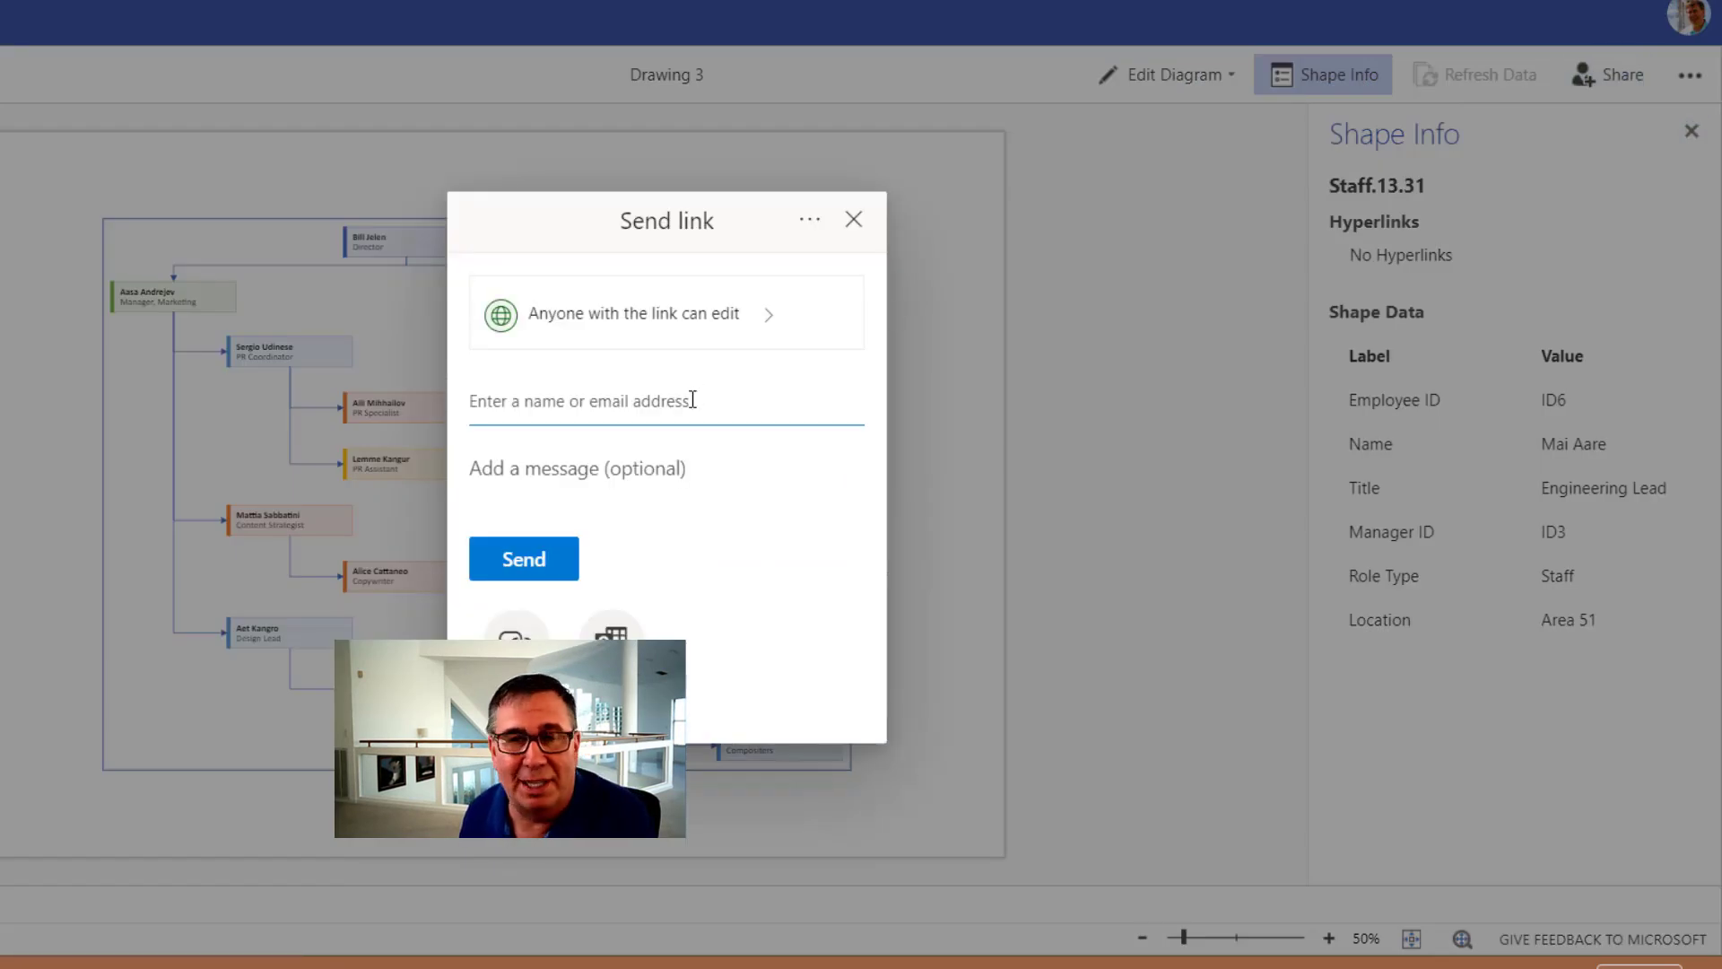
{"action": "left_click", "coordinate": [855, 220]}
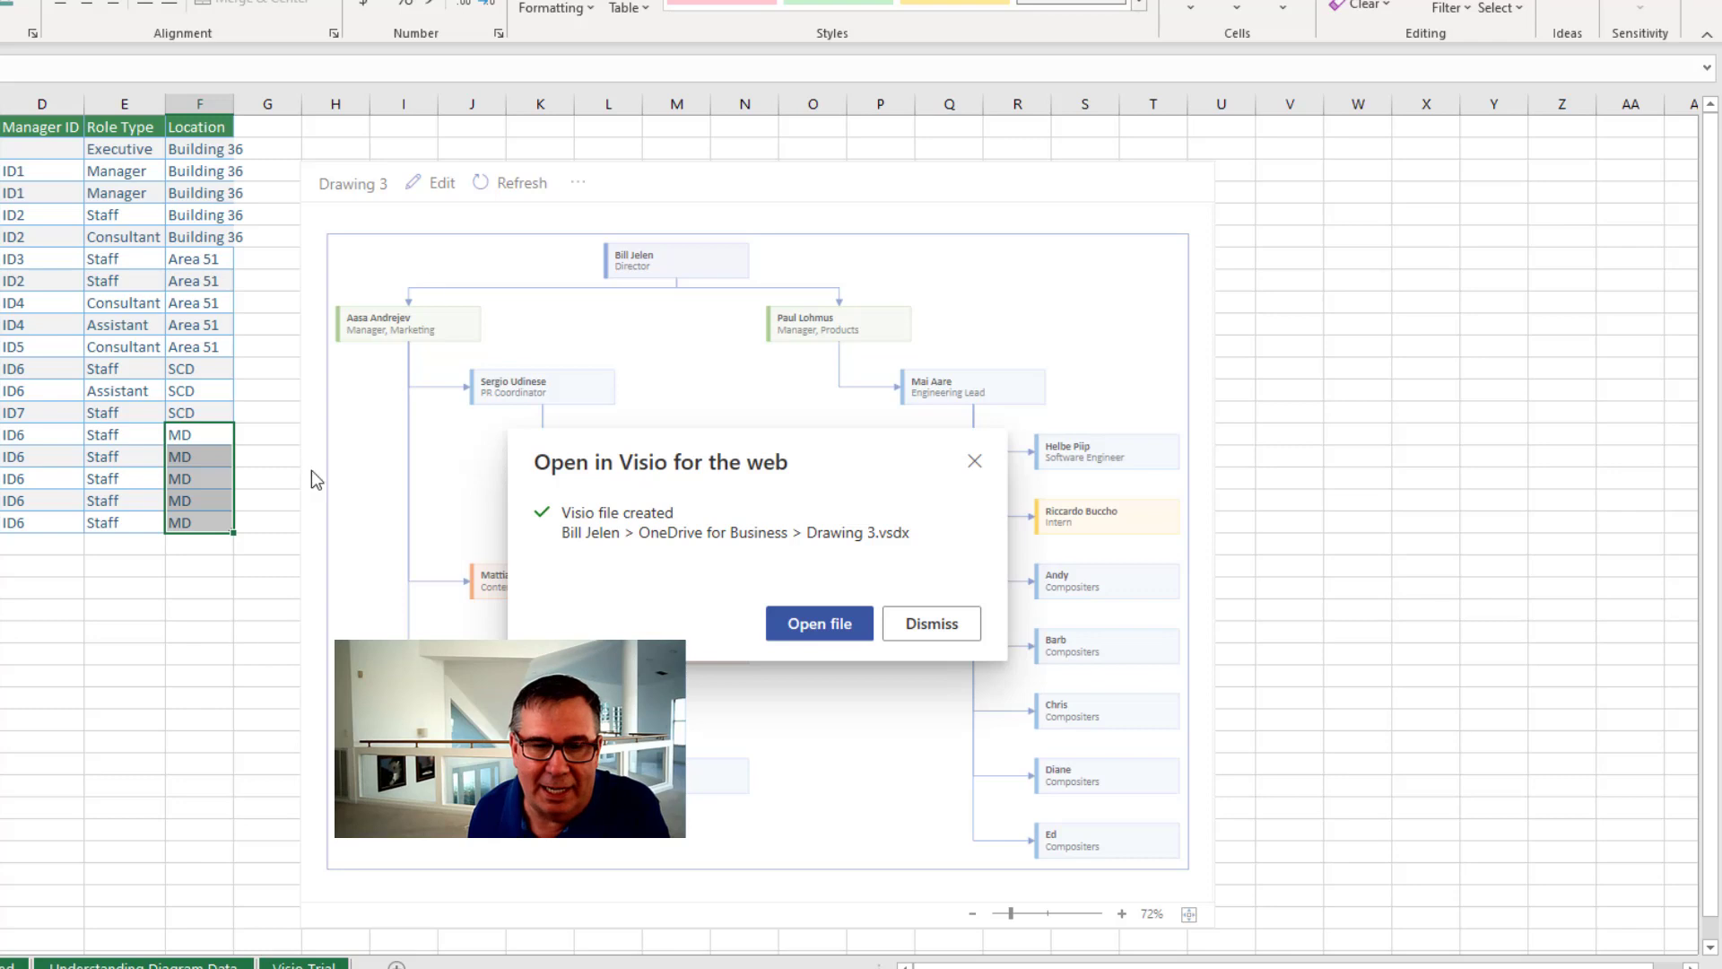
Step: Dismiss the Visio file-created notice and switch to the Data Visualizer Add-in sheet's flowchart table
{"action": "left_click", "coordinate": [903, 627]}
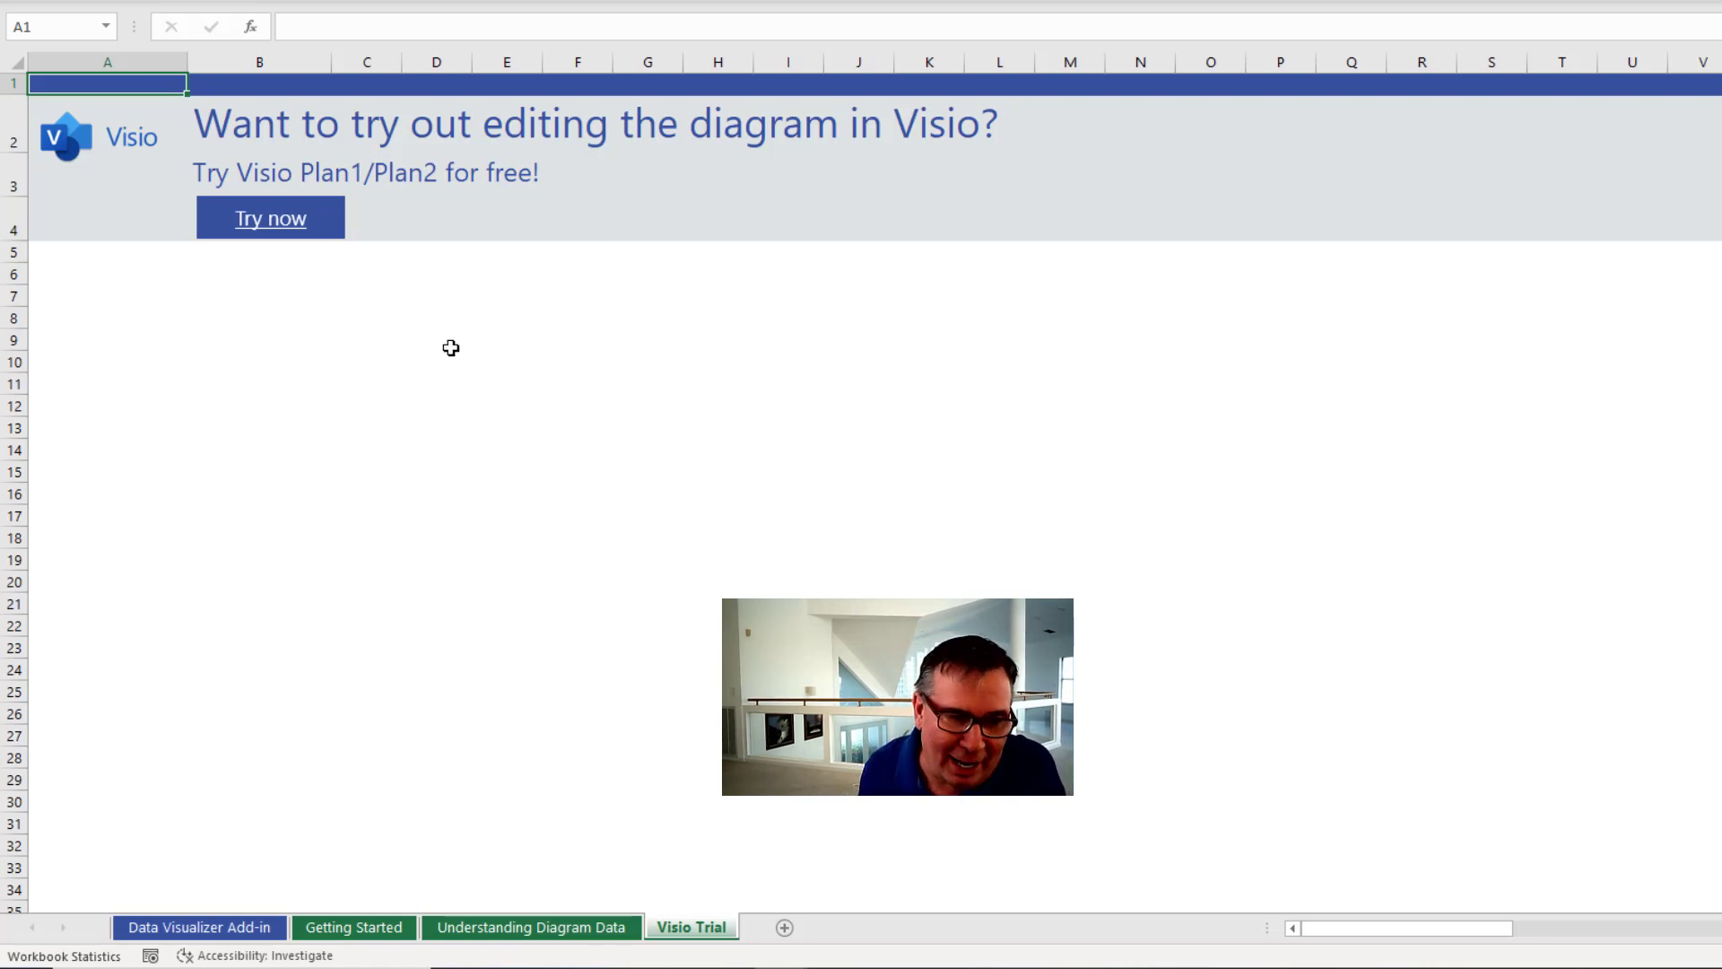
{"action": "left_click", "coordinate": [197, 930]}
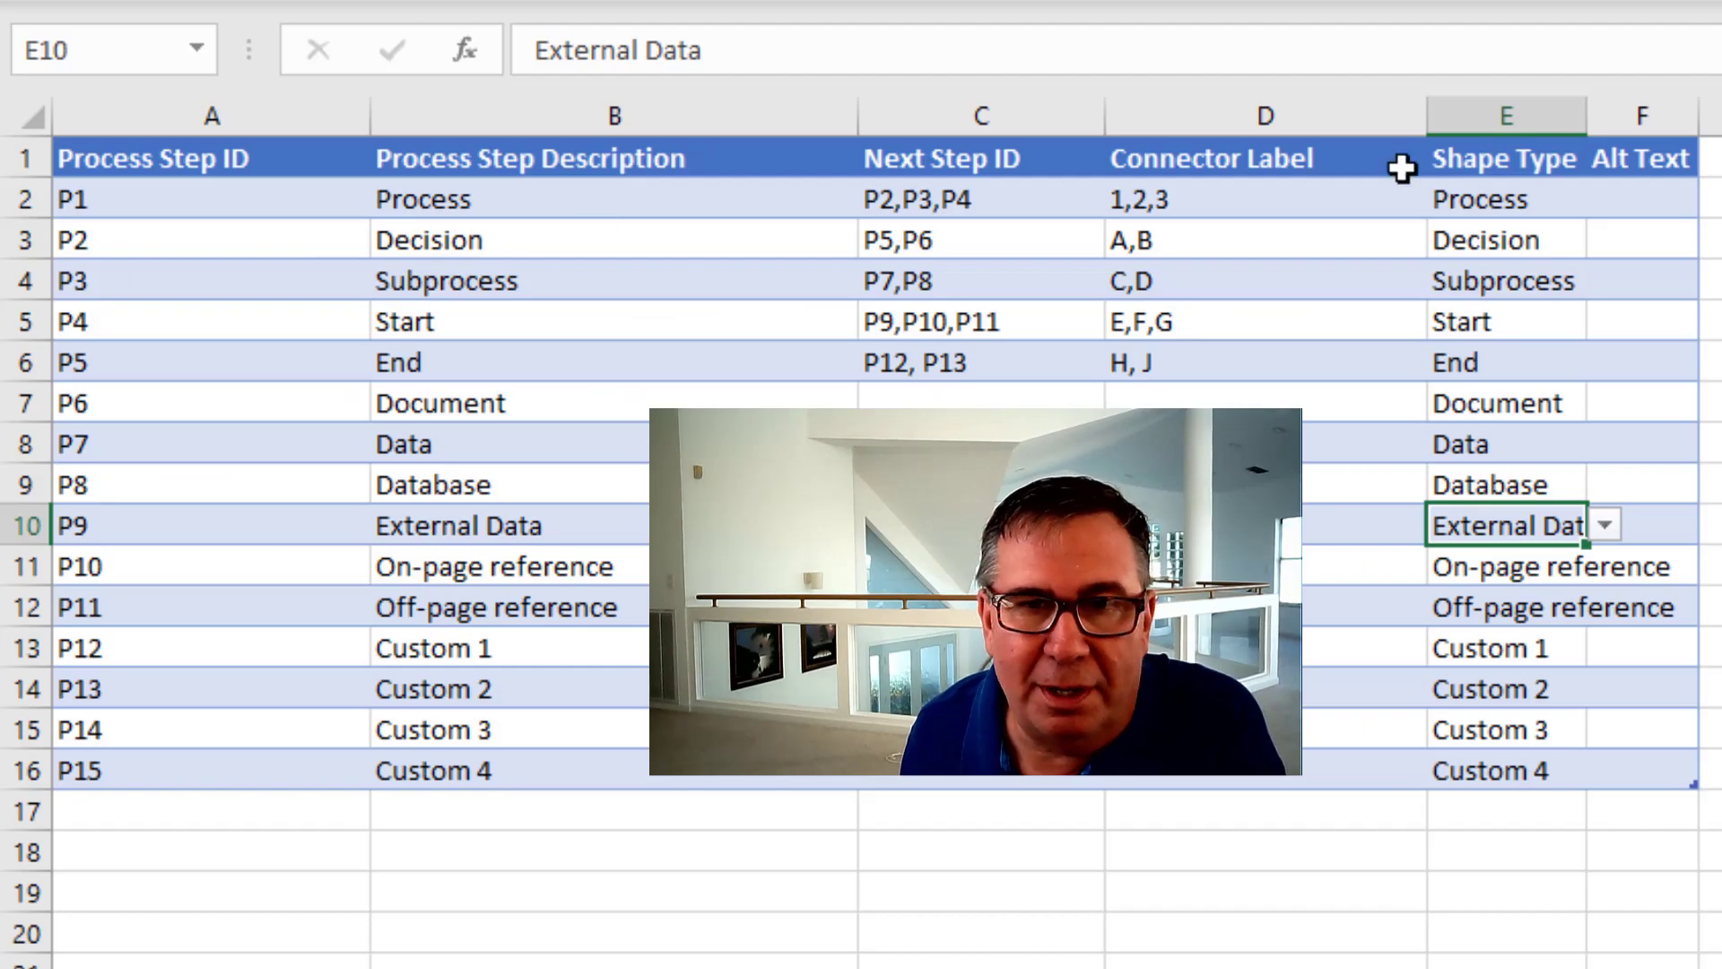
Step: Review the shape-type dropdown list for cell E2, leaving its Process value unchanged
{"action": "left_click", "coordinate": [1511, 202]}
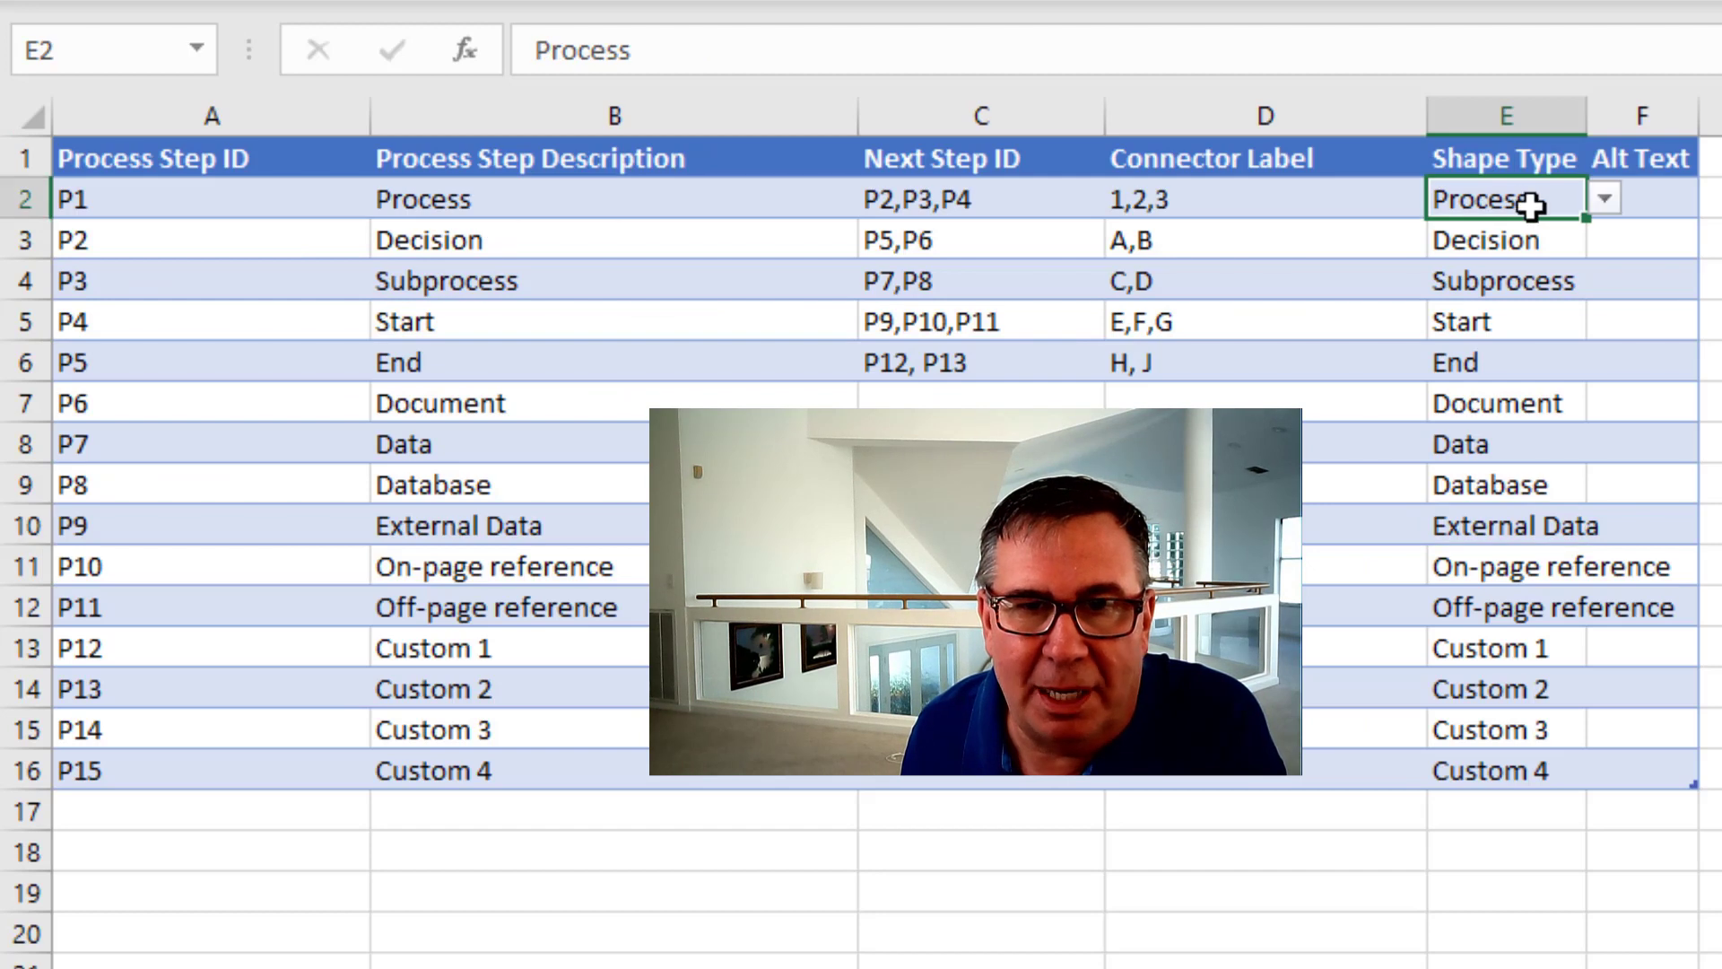
{"action": "left_click", "coordinate": [1600, 203]}
{"action": "left_click", "coordinate": [1601, 201]}
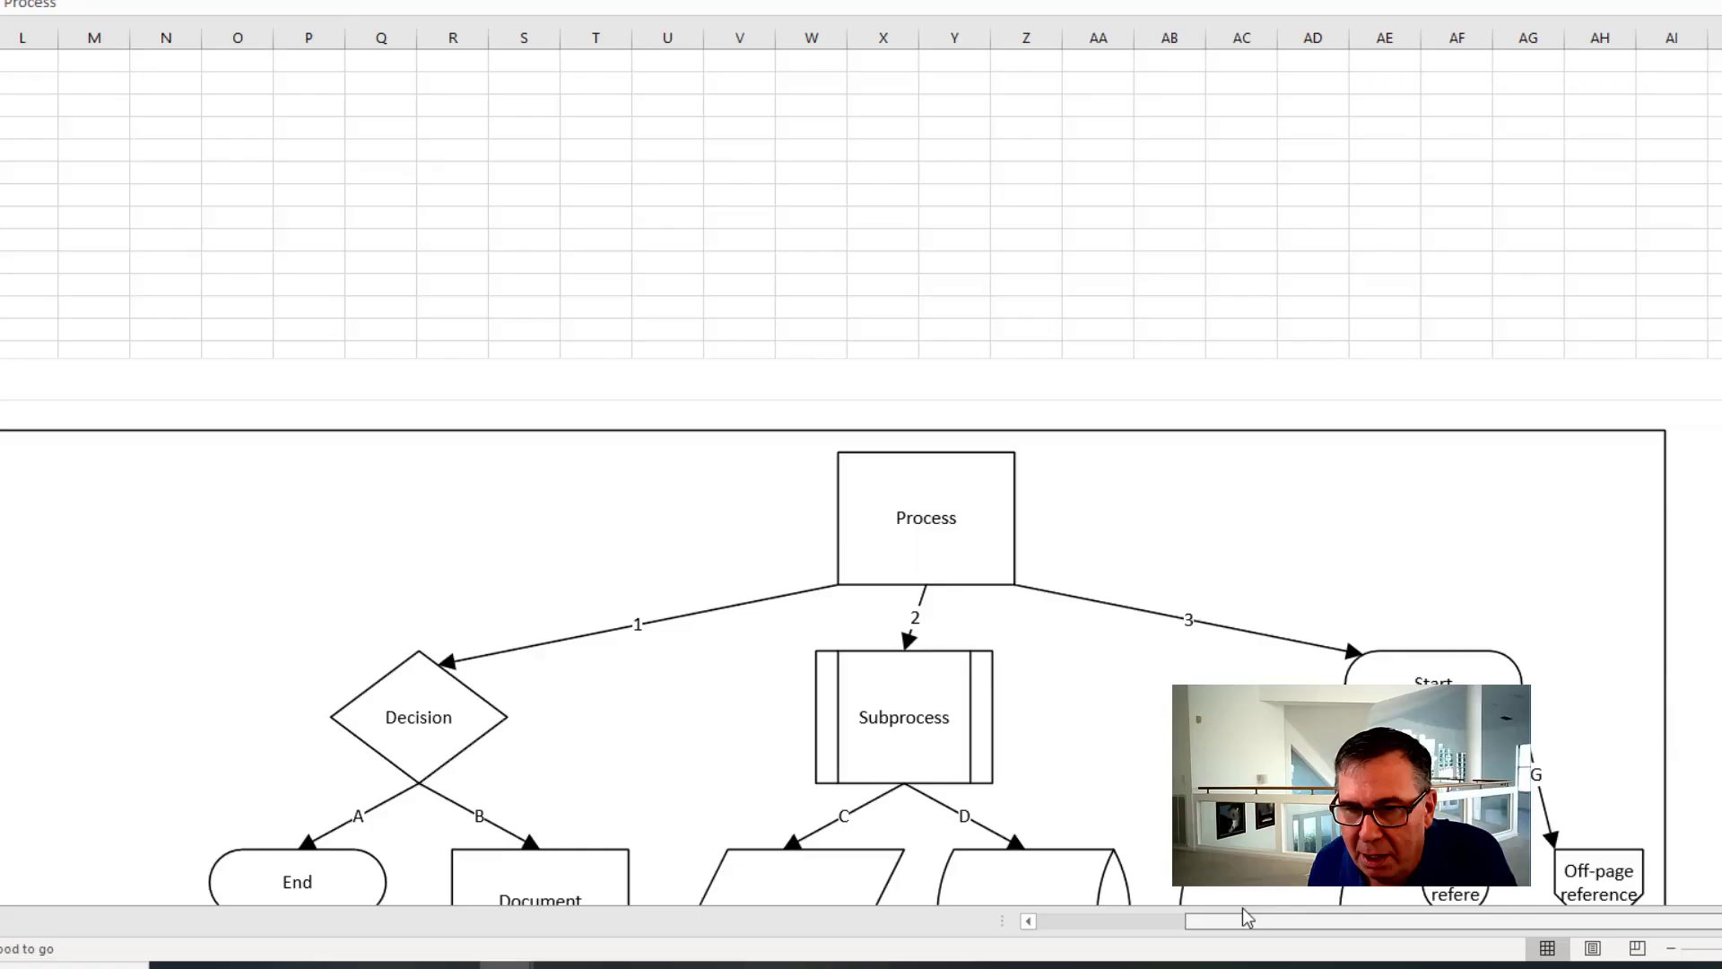
{"action": "left_click_drag", "start_coordinate": [1242, 909], "coordinate": [1272, 903]}
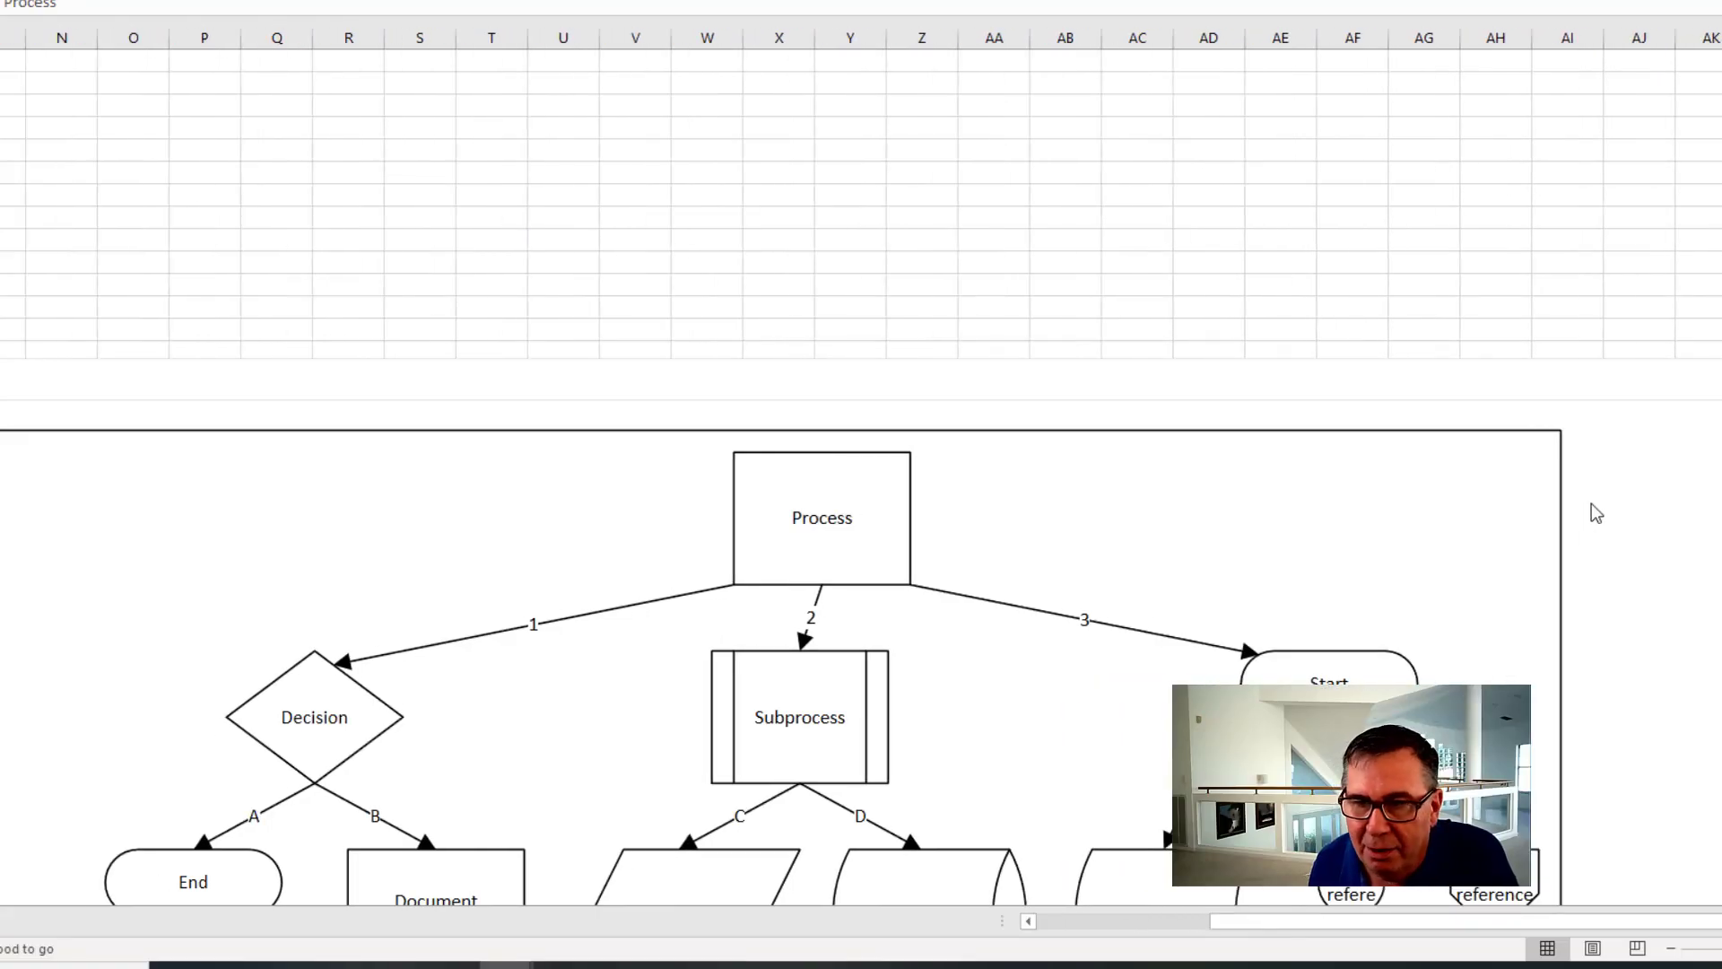
{"action": "scroll", "coordinate": [1591, 511], "scroll_direction": "down", "scroll_amount": 3}
{"action": "scroll", "coordinate": [1592, 513], "scroll_direction": "down", "scroll_amount": 2}
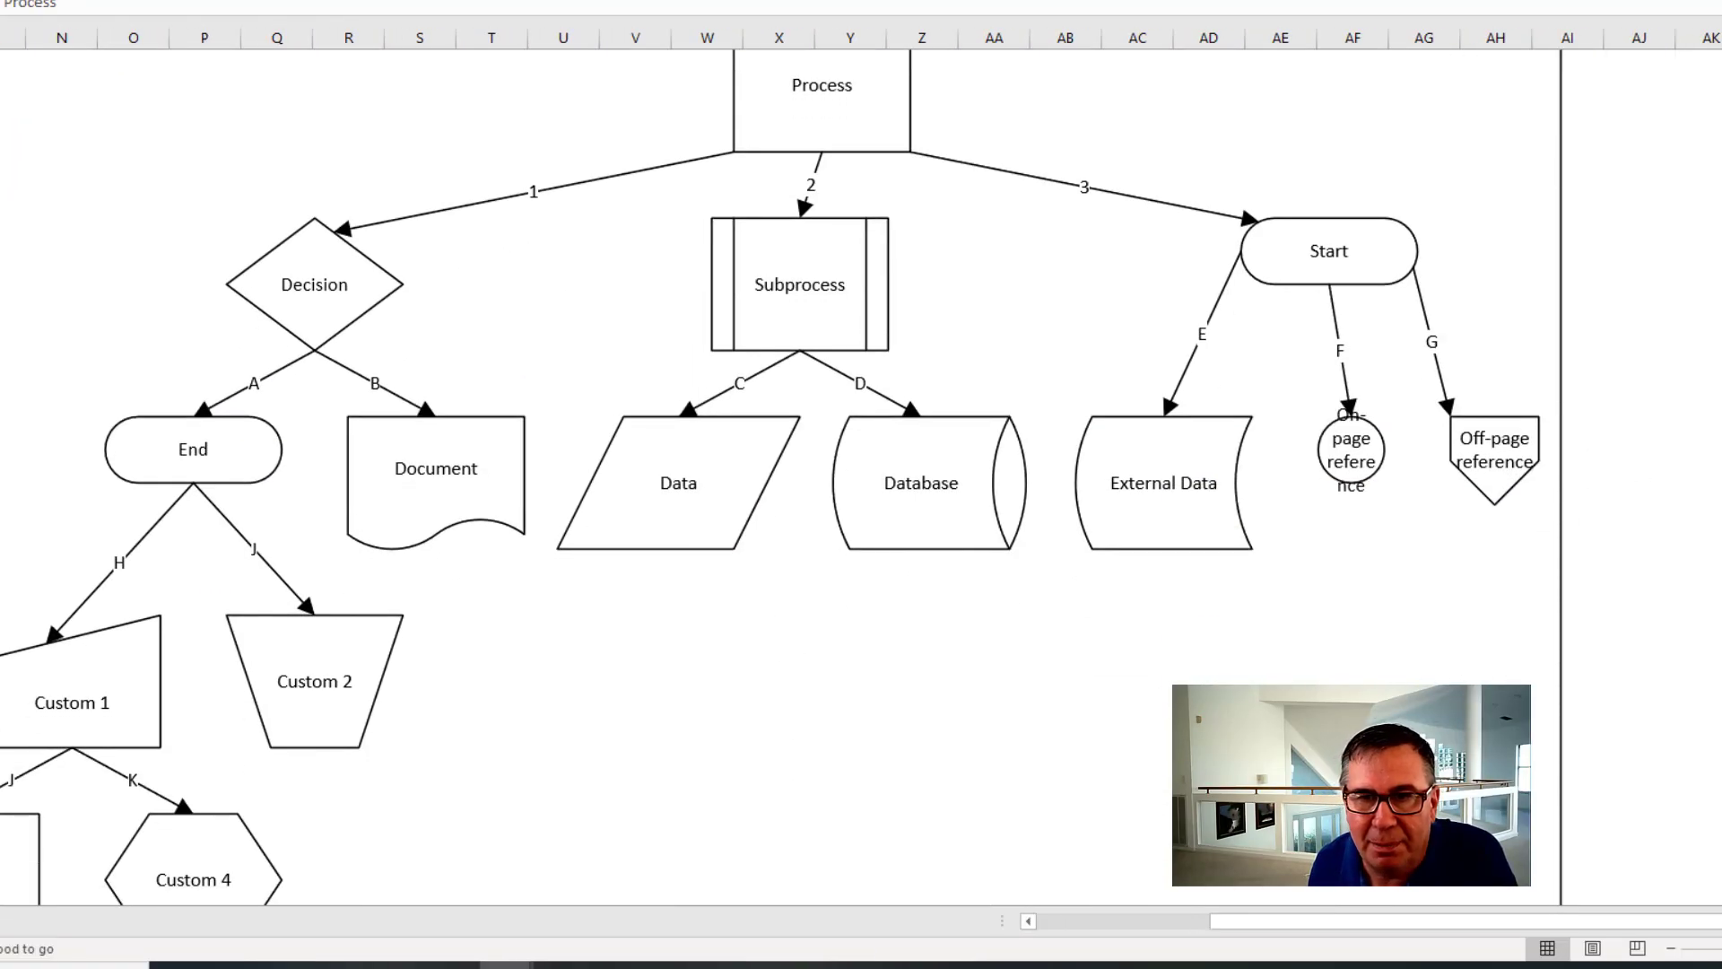
{"action": "scroll", "coordinate": [1480, 395], "scroll_direction": "up", "scroll_amount": 1}
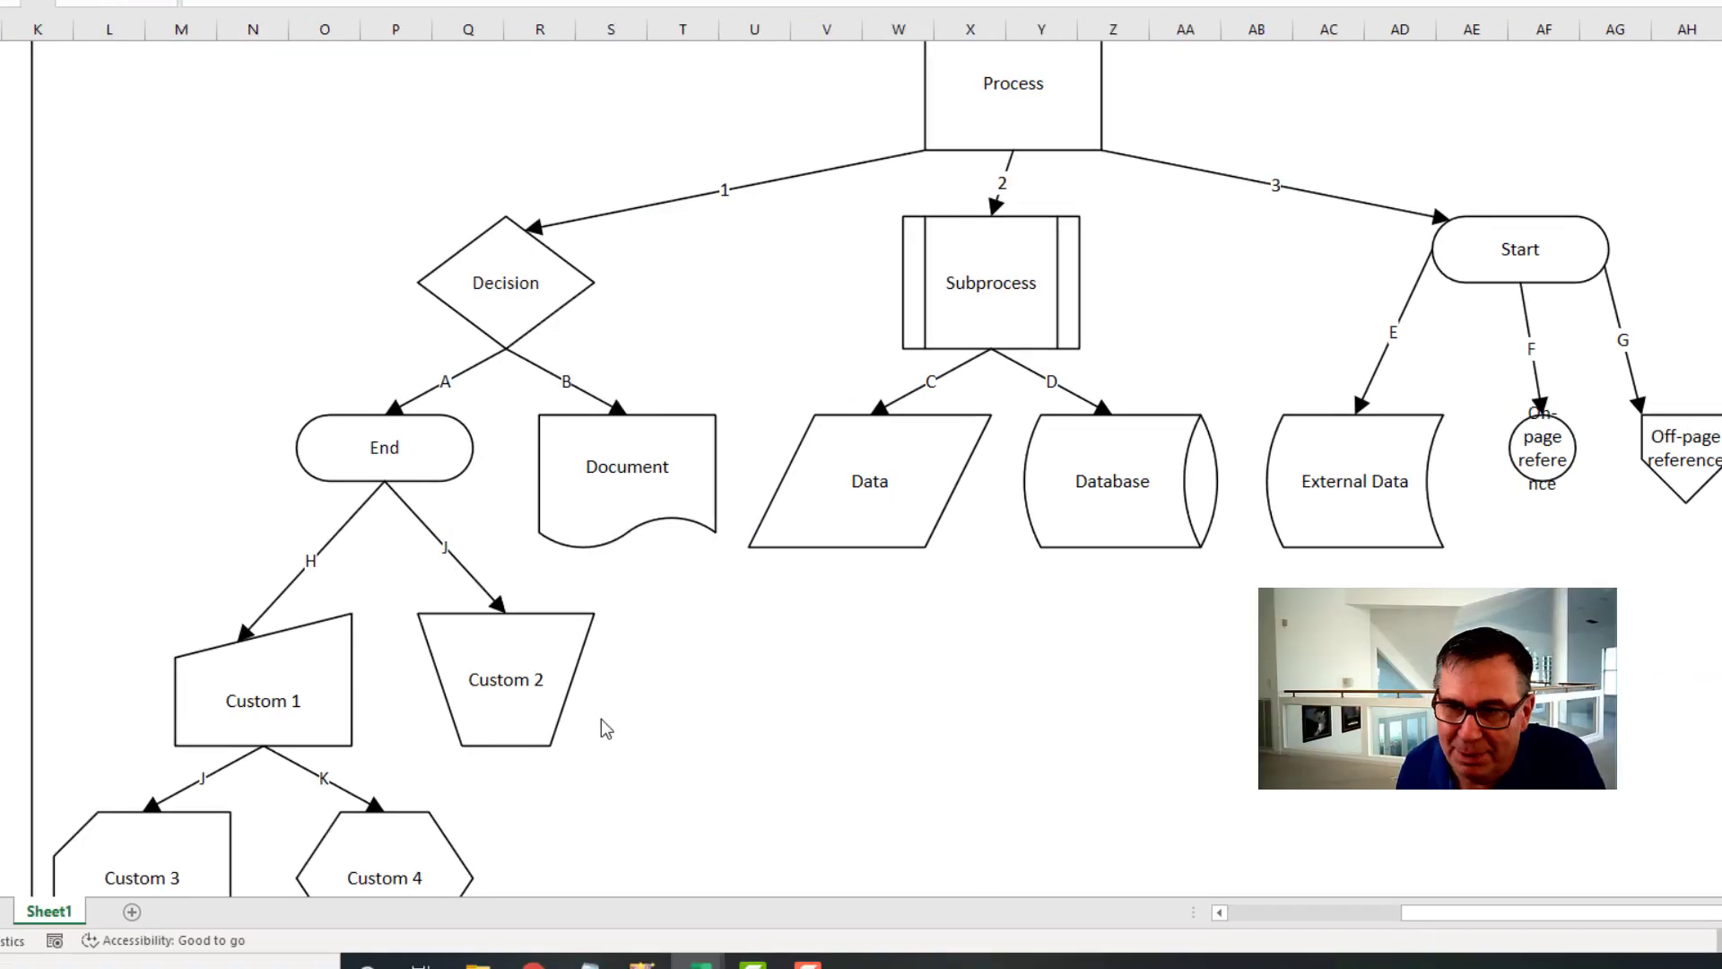
{"action": "scroll", "coordinate": [602, 728], "scroll_direction": "down", "scroll_amount": 1}
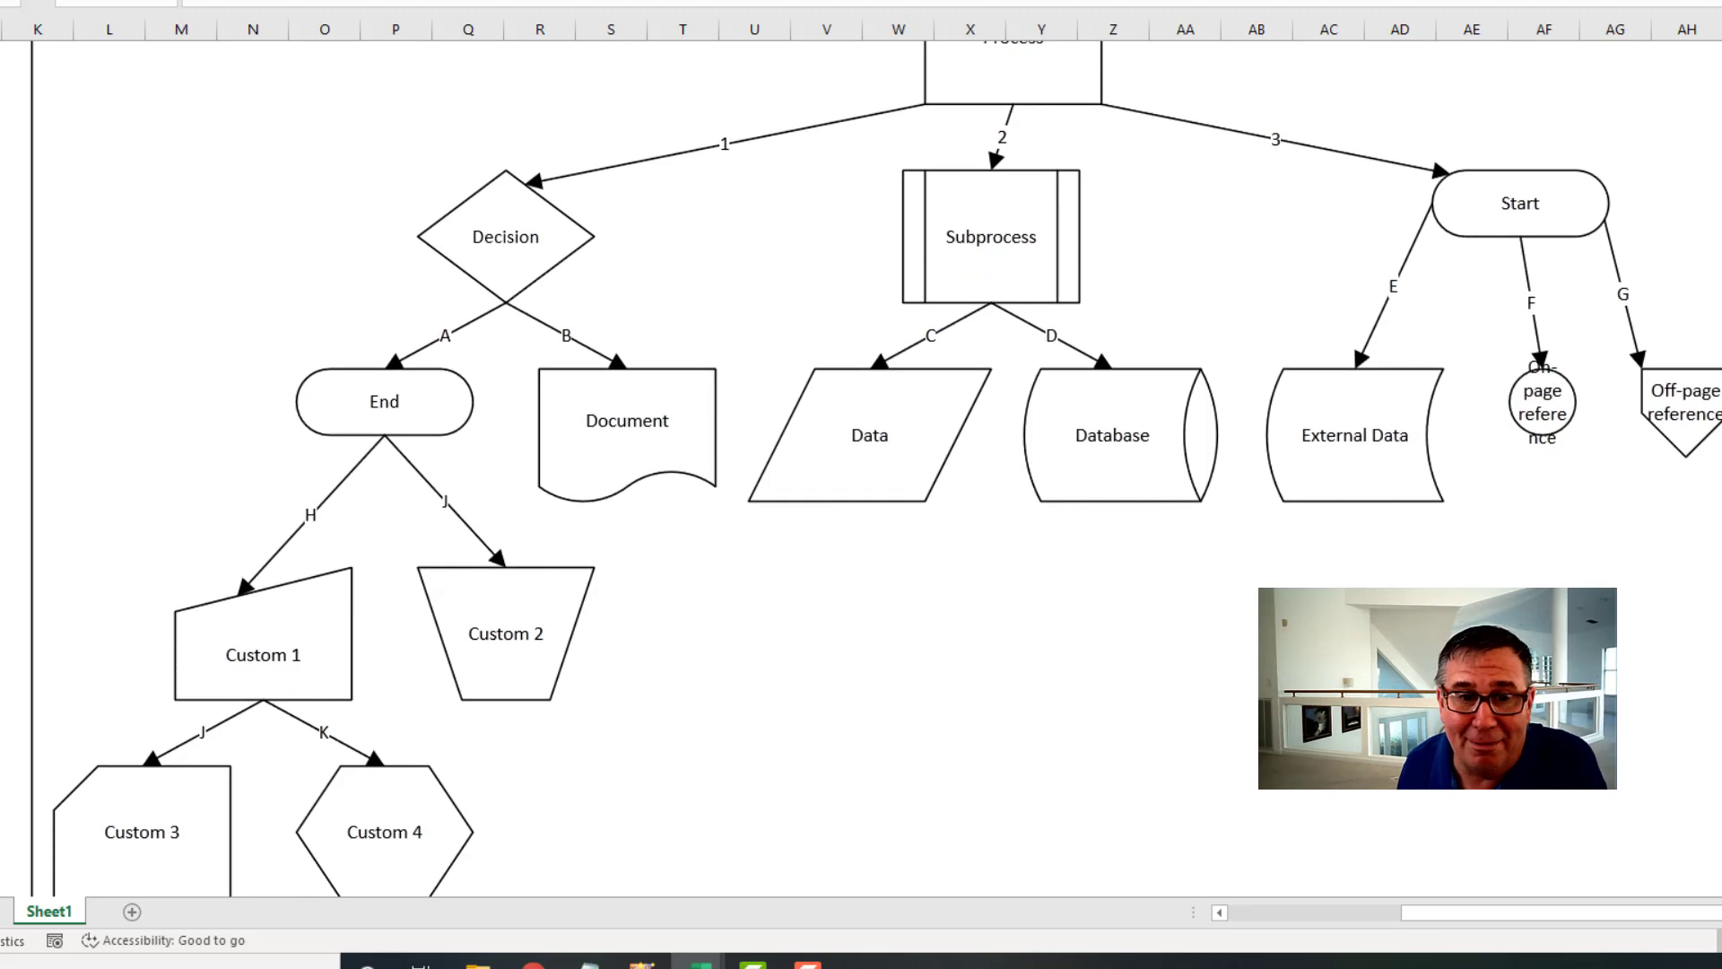
{"action": "scroll", "coordinate": [1695, 628], "scroll_direction": "down", "scroll_amount": 1}
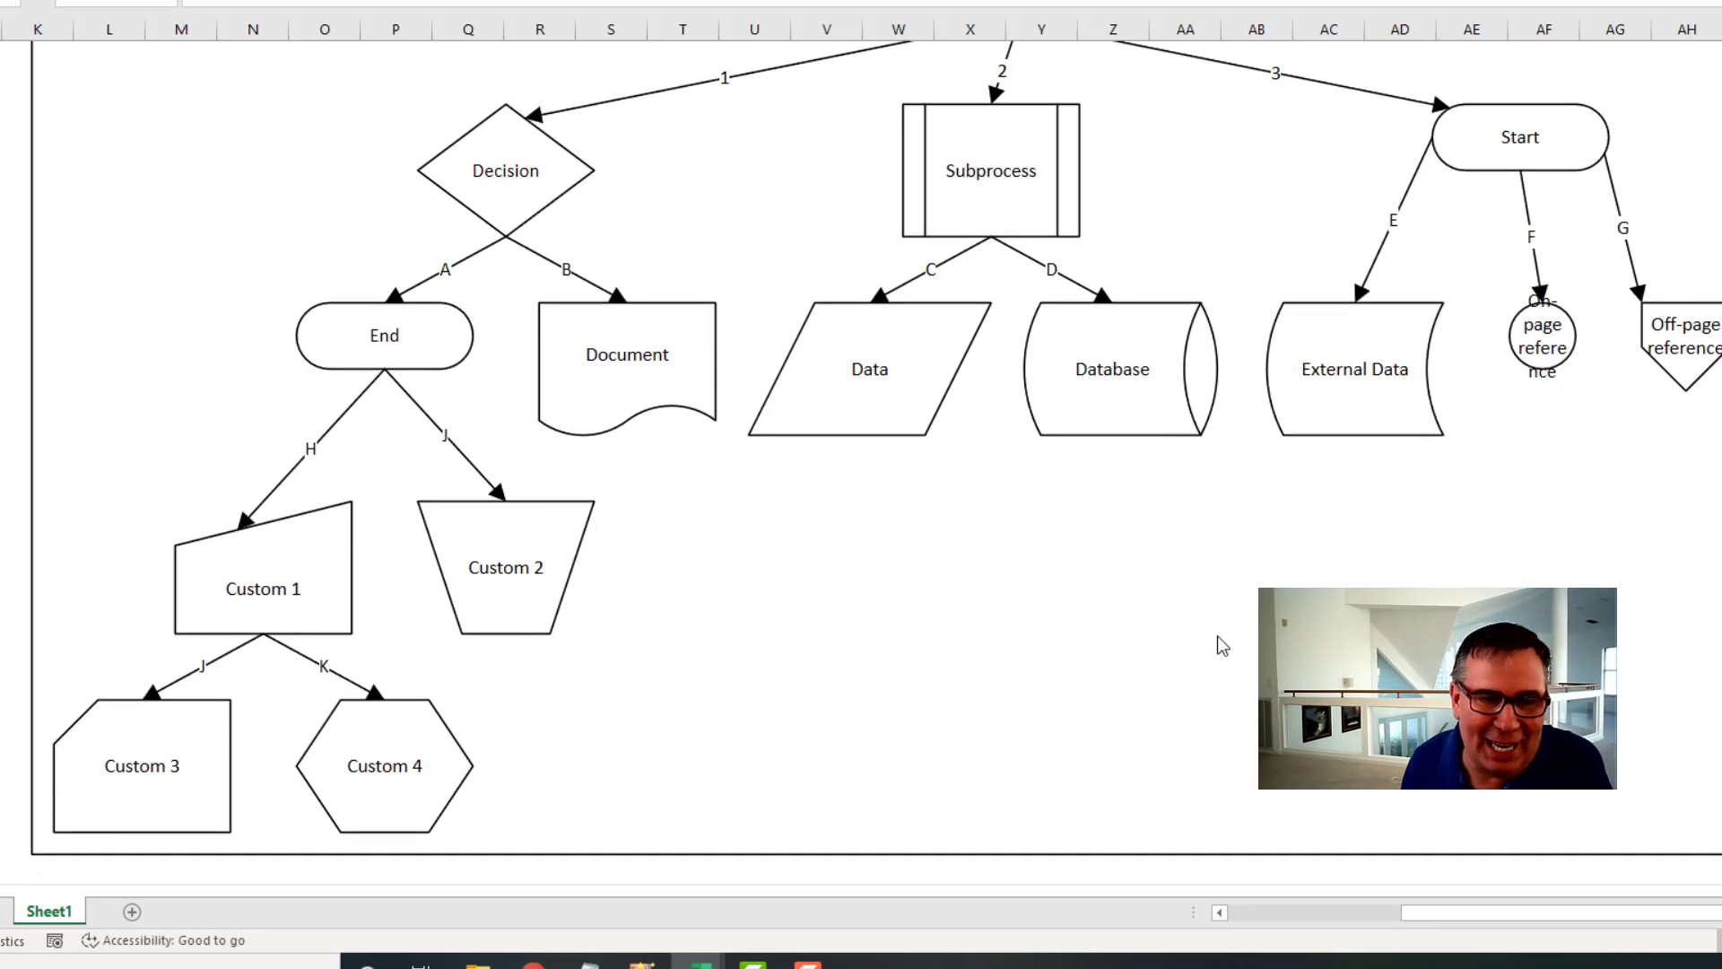